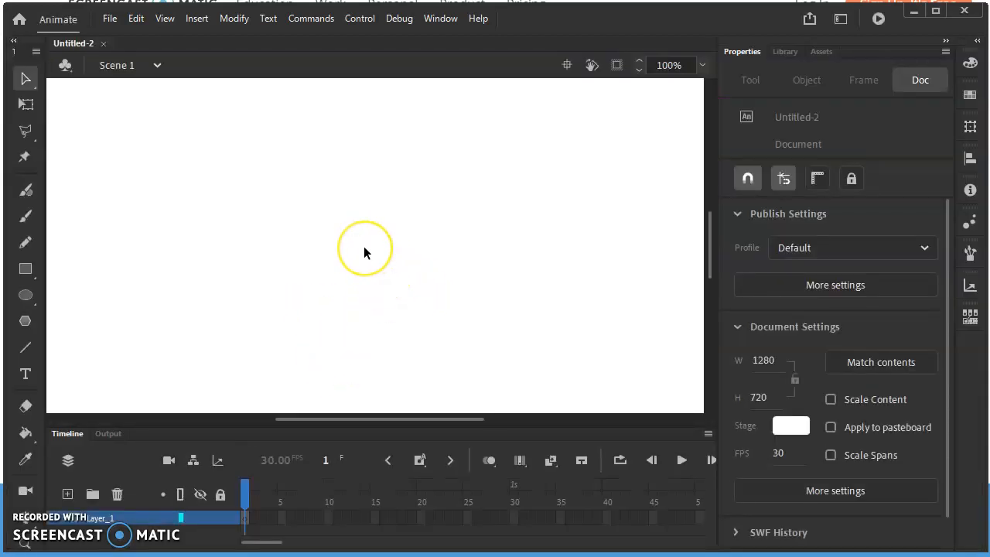
Step: Draw a blue rectangle without a stroke, about 476 by 360 px, in the upper-left part of the stage
{"action": "scroll", "coordinate": [364, 246], "scroll_direction": "down", "scroll_amount": 3}
{"action": "scroll", "coordinate": [364, 246], "scroll_direction": "up", "scroll_amount": 2}
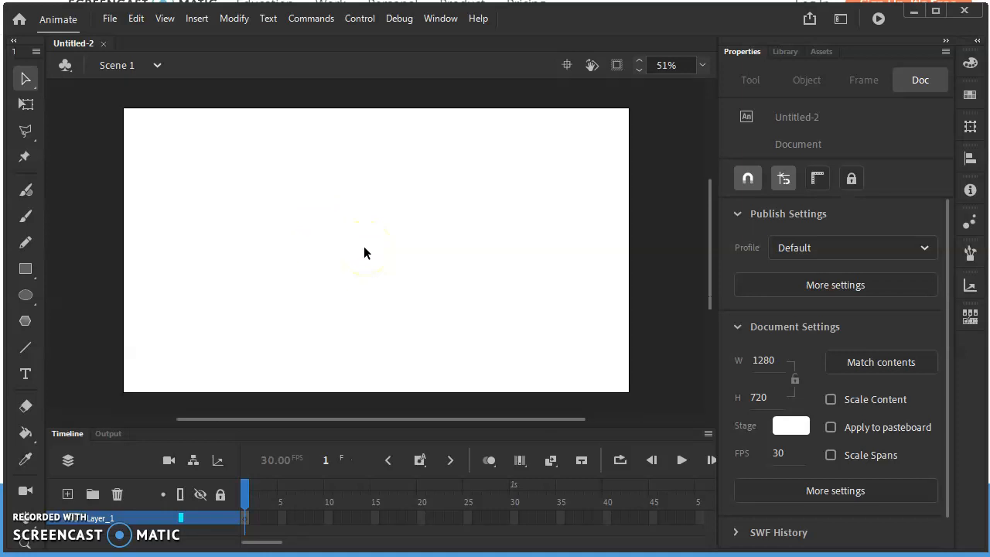
{"action": "scroll", "coordinate": [364, 246], "scroll_direction": "down", "scroll_amount": 1}
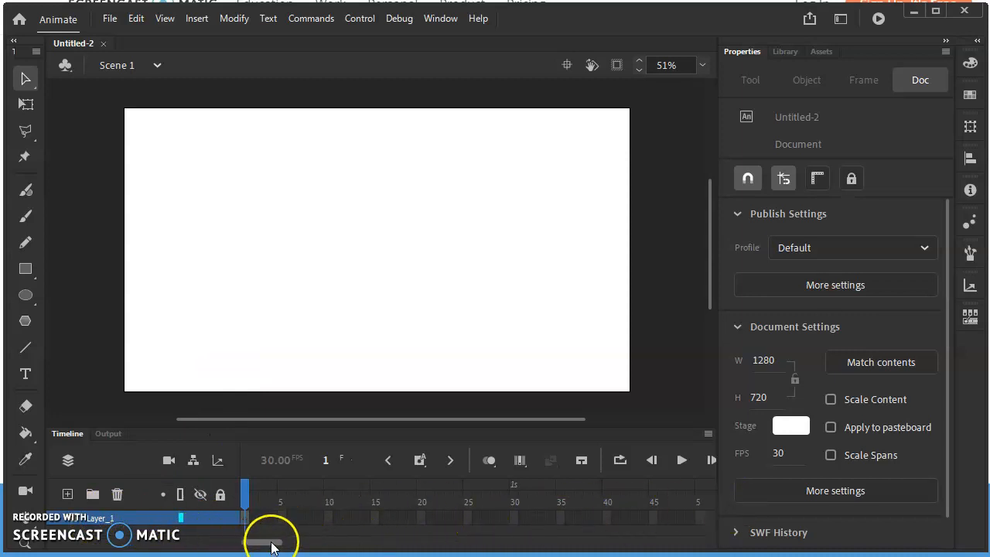
{"action": "mouse_move", "coordinate": [263, 549]}
{"action": "left_mouse_down"}
{"action": "mouse_move", "coordinate": [684, 554]}
{"action": "mouse_move", "coordinate": [265, 542]}
{"action": "left_mouse_up"}
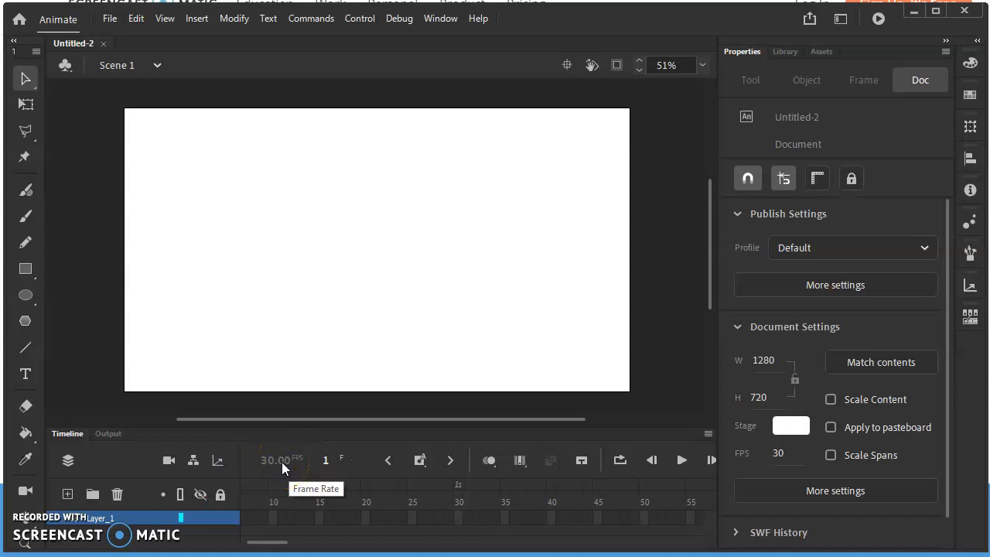
{"action": "left_click_drag", "start_coordinate": [279, 543], "coordinate": [270, 543]}
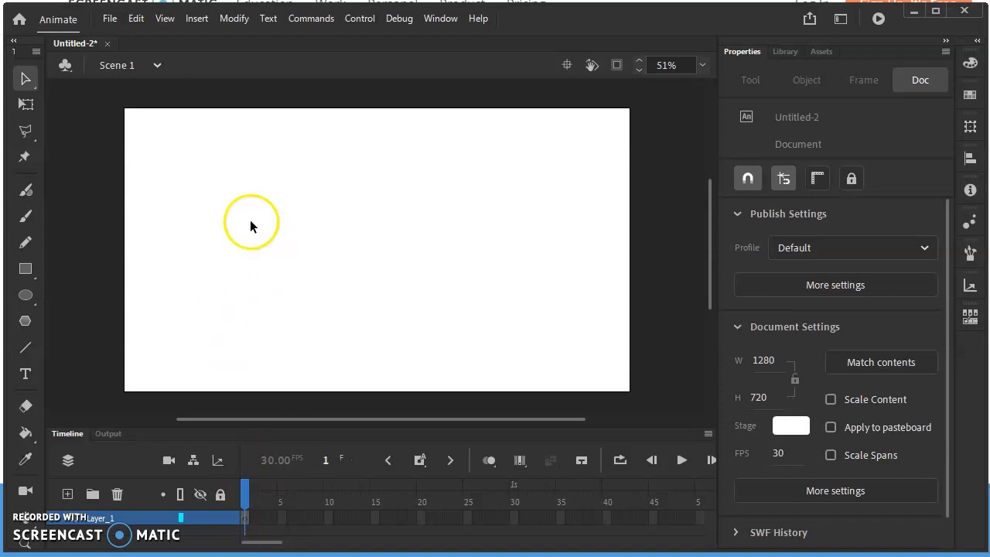
{"action": "left_click", "coordinate": [24, 271]}
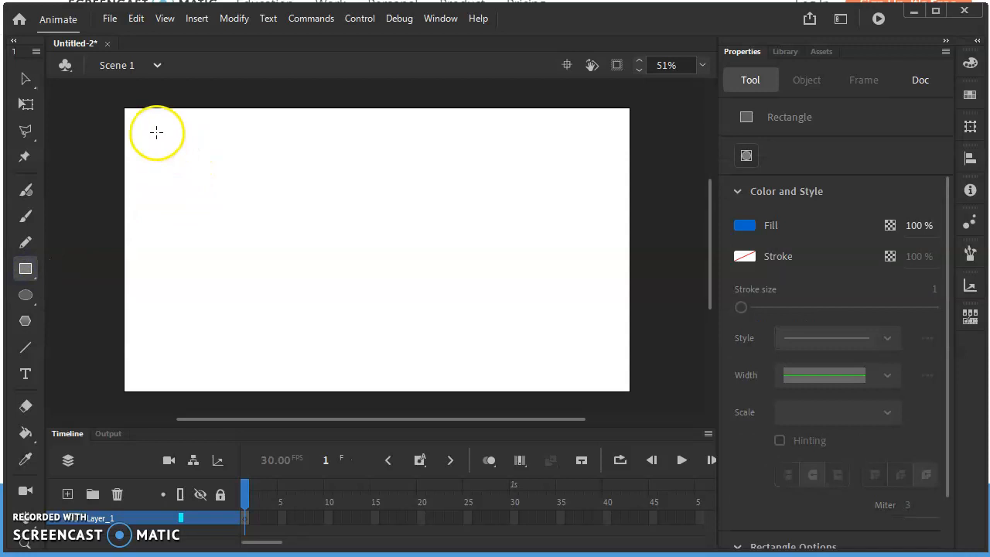
{"action": "mouse_move", "coordinate": [156, 132]}
{"action": "left_mouse_down"}
{"action": "mouse_move", "coordinate": [303, 256]}
{"action": "mouse_move", "coordinate": [344, 274]}
{"action": "left_mouse_up"}
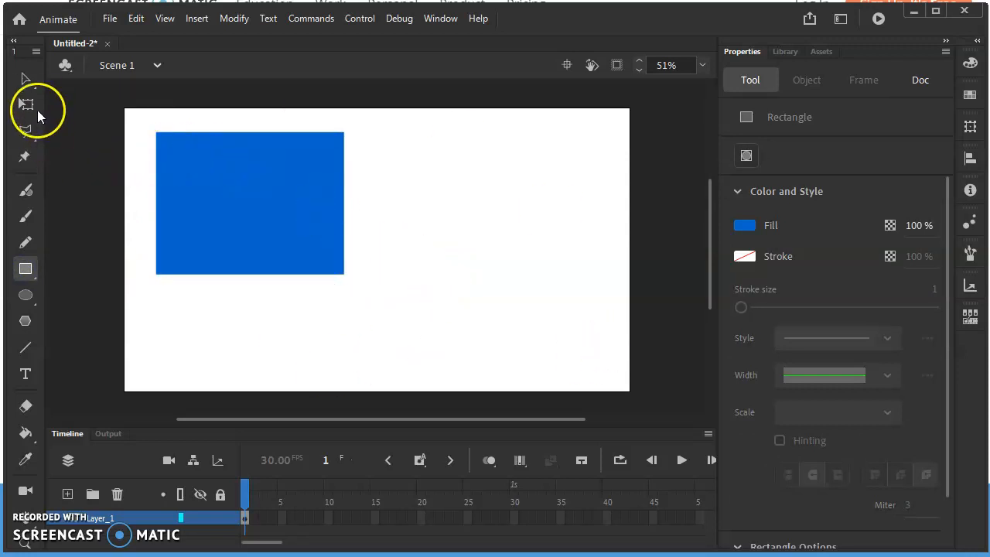
Step: Change the fill color of the rectangle to dark green
{"action": "left_click", "coordinate": [26, 80]}
{"action": "left_click", "coordinate": [299, 214]}
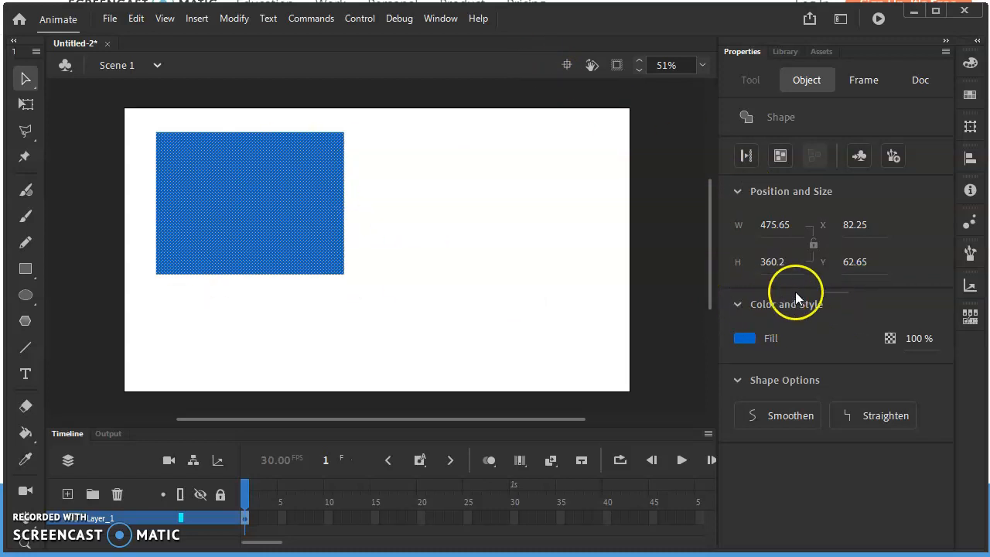
{"action": "left_click", "coordinate": [744, 338]}
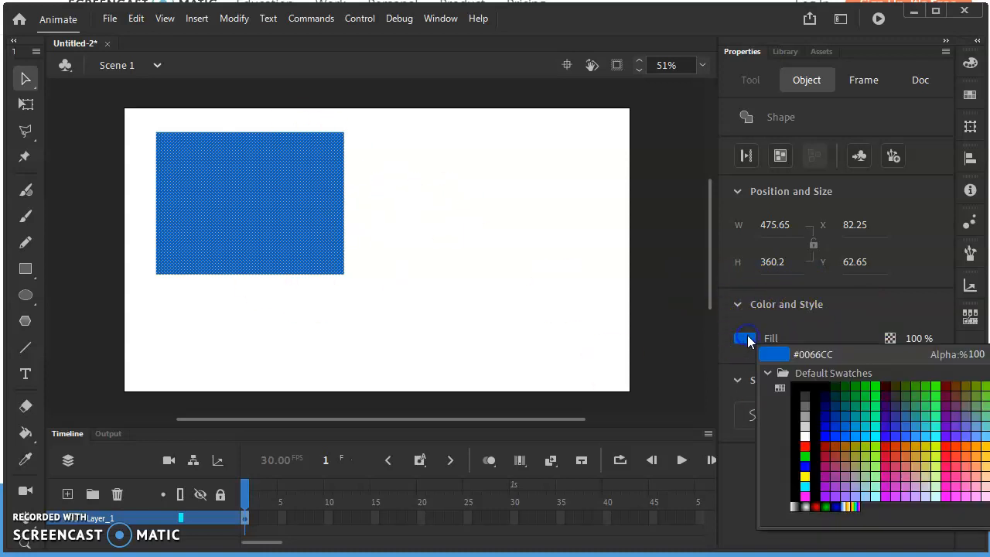
{"action": "left_click", "coordinate": [859, 399]}
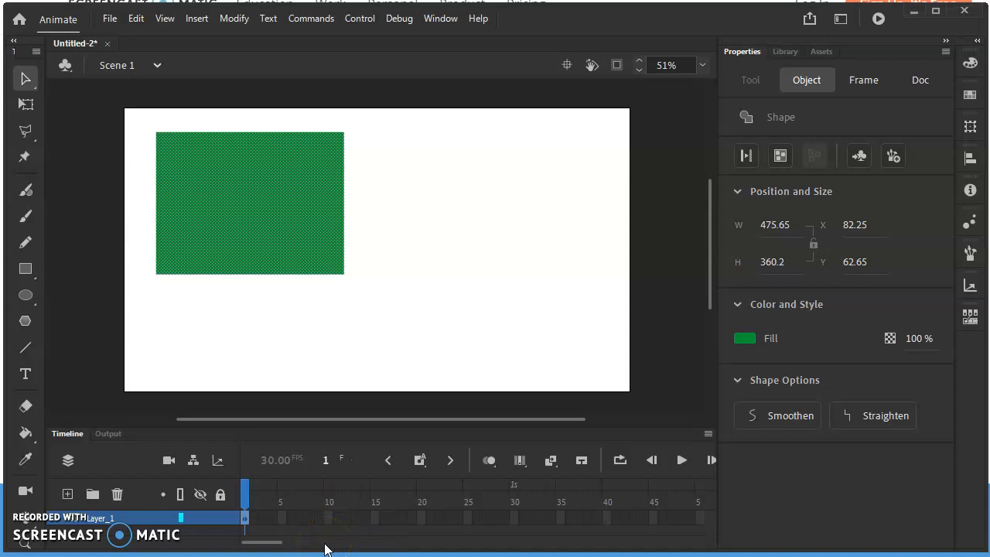
Step: Extend Layer_1 to frame 20 by inserting frames and scrub the playhead through the span
{"action": "left_click", "coordinate": [421, 518]}
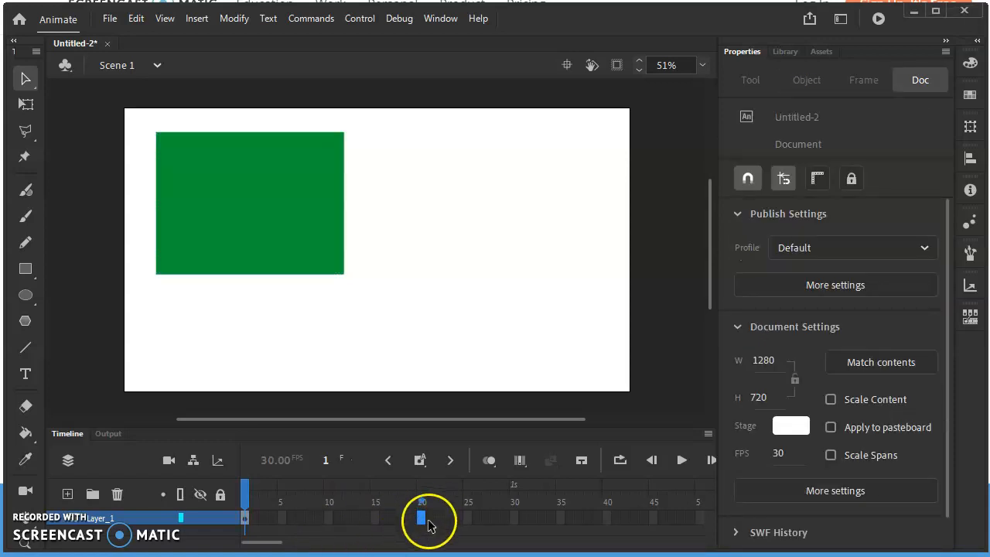
{"action": "right_click", "coordinate": [422, 523]}
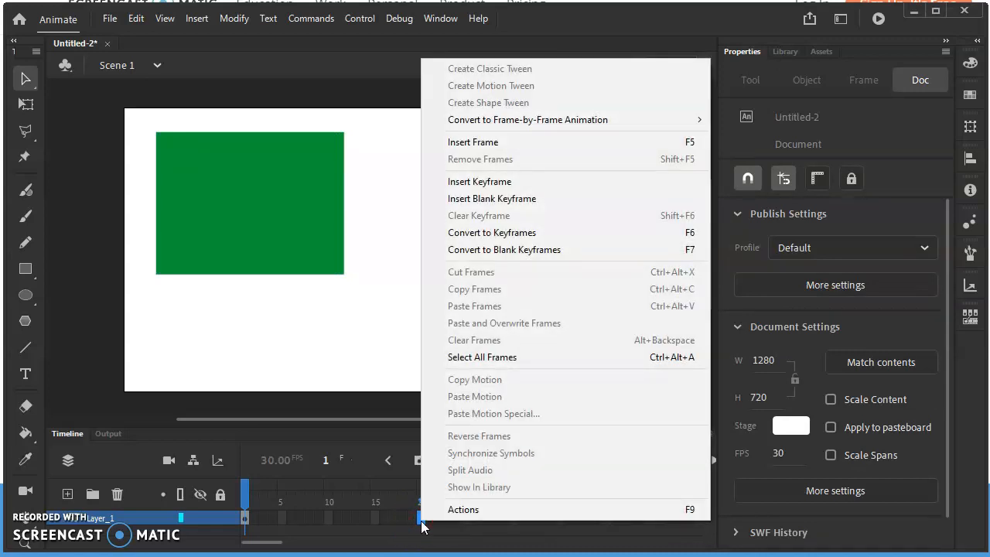
{"action": "left_click", "coordinate": [502, 143]}
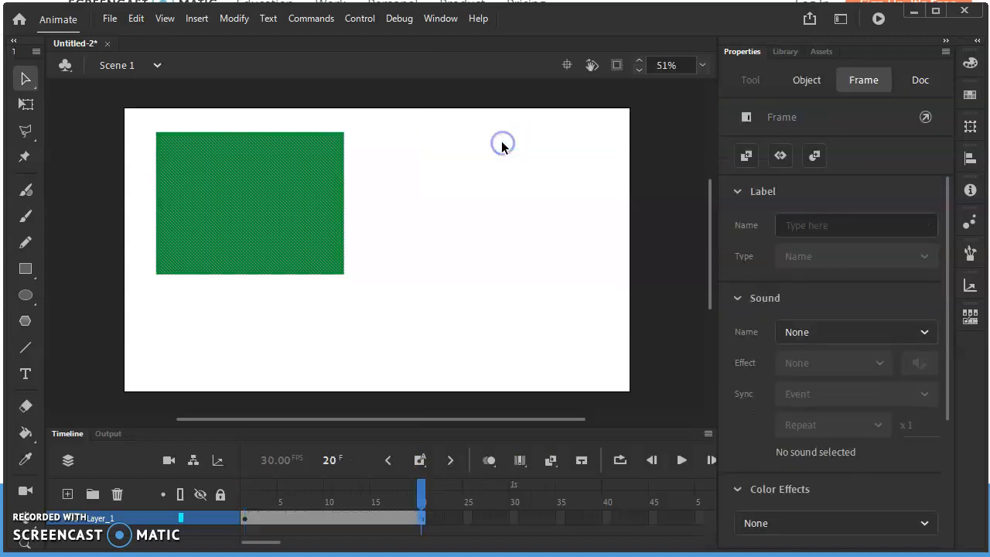
{"action": "left_click_drag", "start_coordinate": [420, 495], "coordinate": [393, 495]}
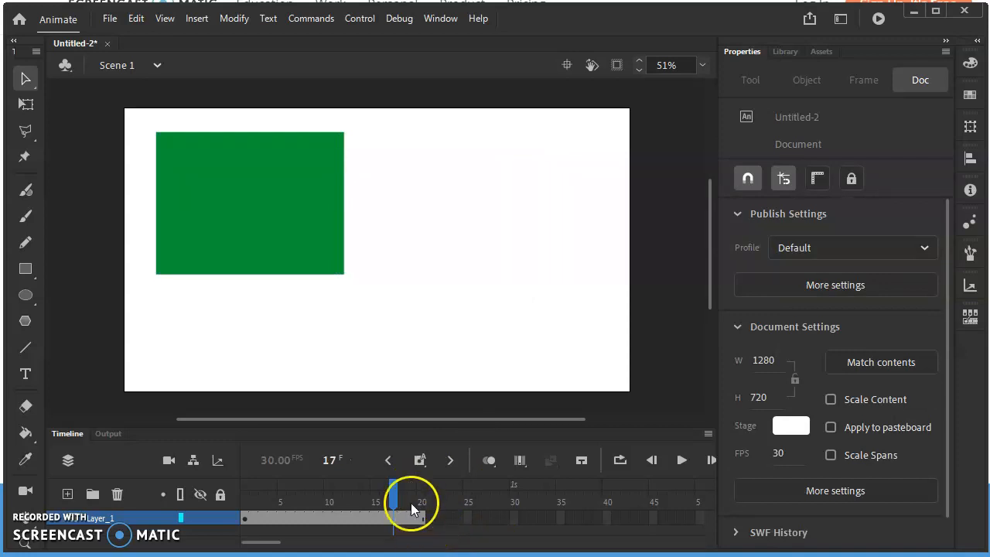
{"action": "left_click_drag", "start_coordinate": [396, 487], "coordinate": [263, 492]}
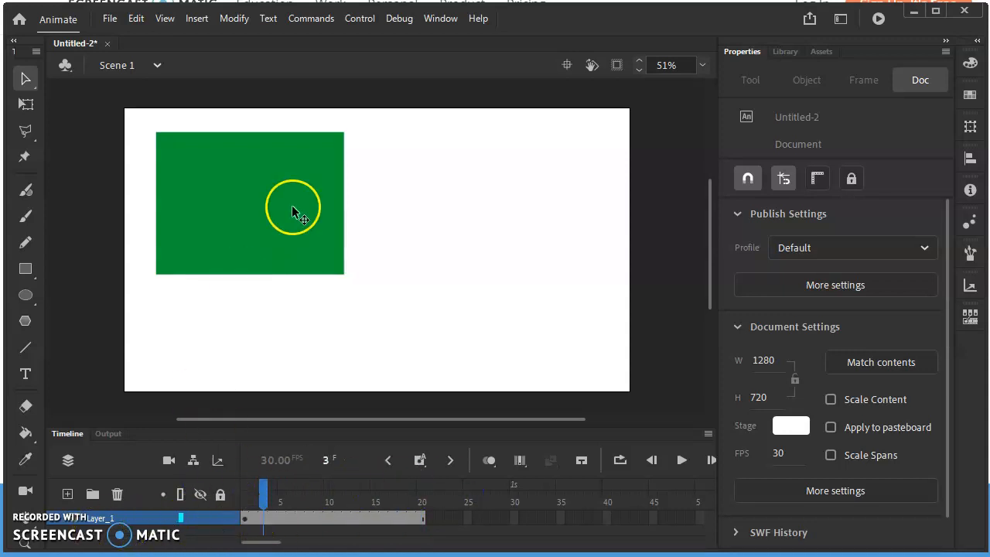
{"action": "left_click_drag", "start_coordinate": [263, 492], "coordinate": [629, 509]}
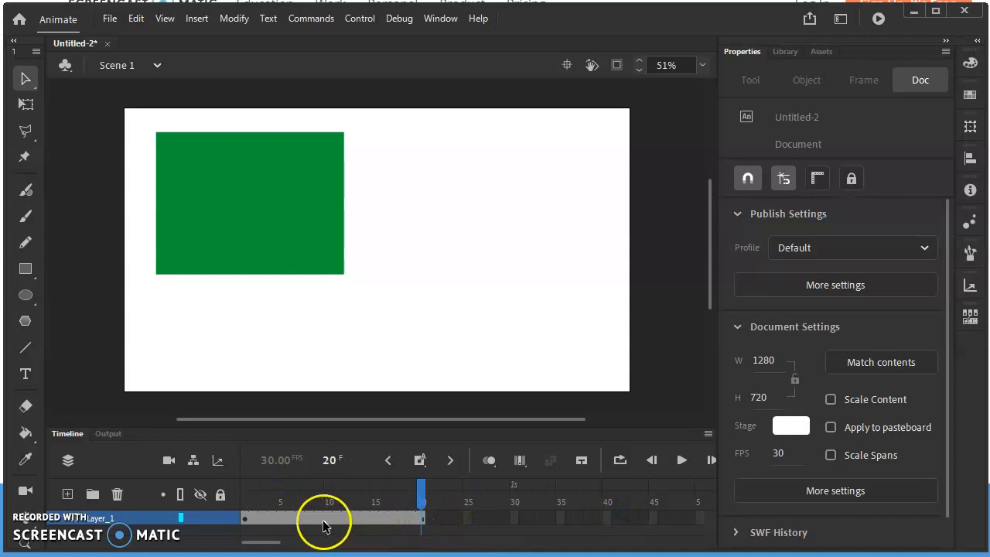
{"action": "right_click", "coordinate": [298, 523]}
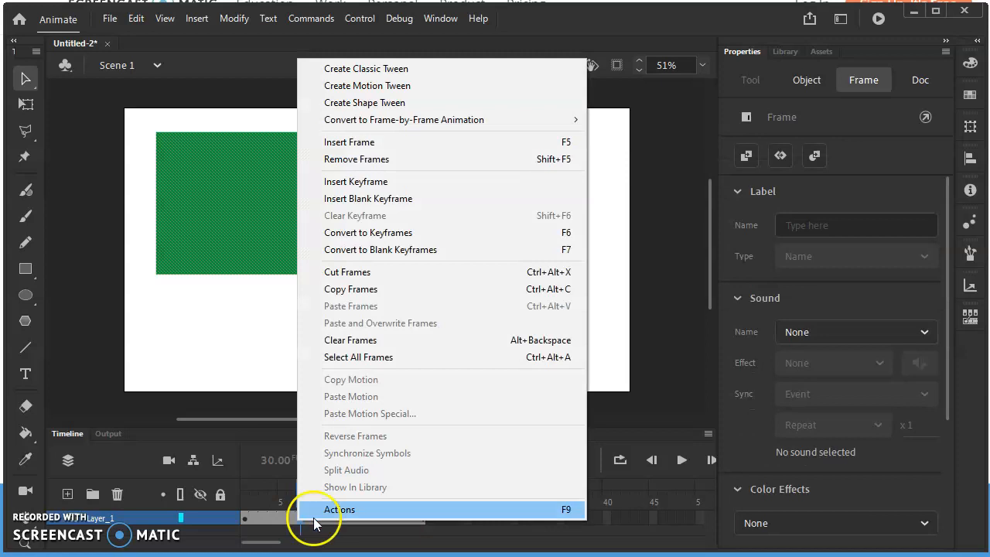
{"action": "left_click", "coordinate": [379, 86]}
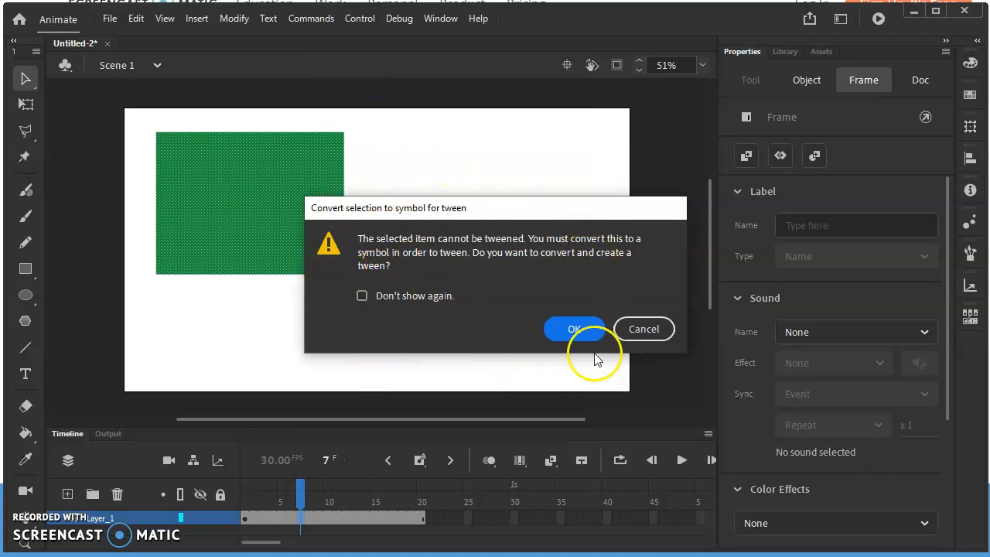
{"action": "left_click", "coordinate": [644, 329]}
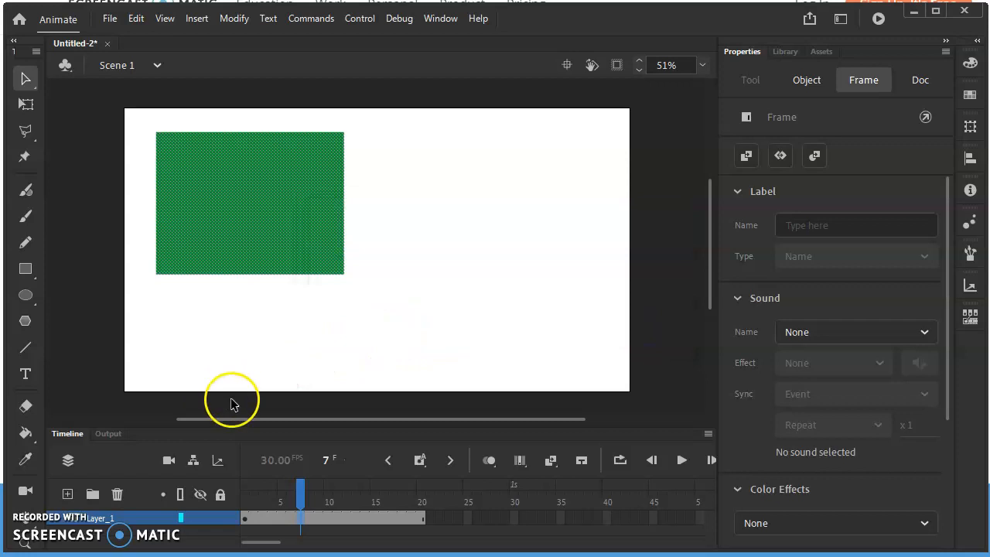
Step: Convert the green rectangle in frame 1 to a Graphic symbol named Rec
{"action": "left_click", "coordinate": [246, 519]}
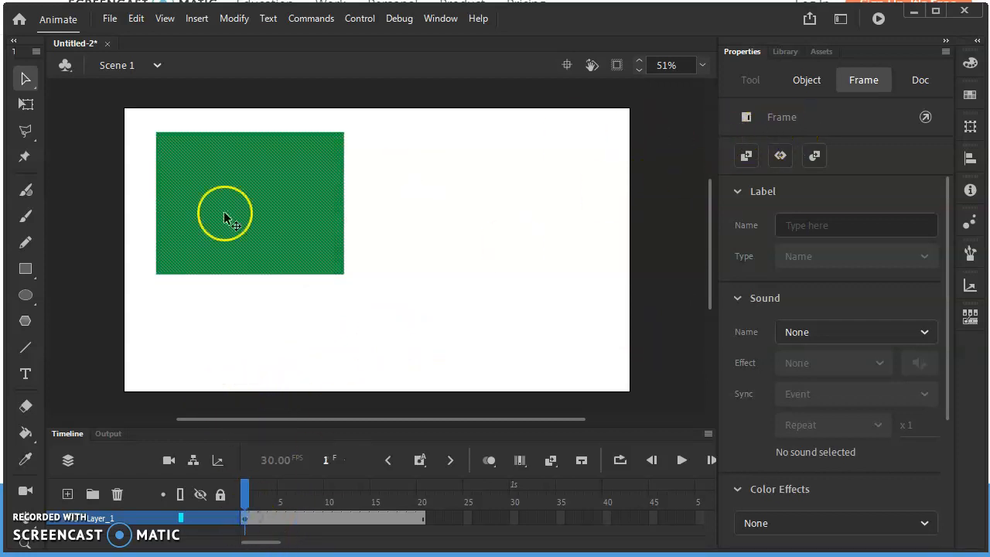
{"action": "left_click", "coordinate": [255, 189]}
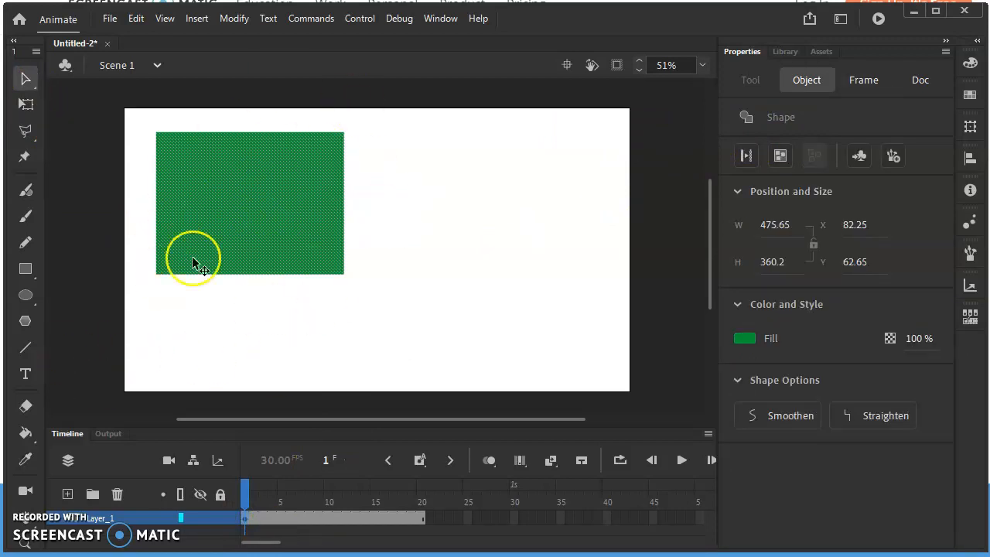
{"action": "left_click", "coordinate": [235, 20]}
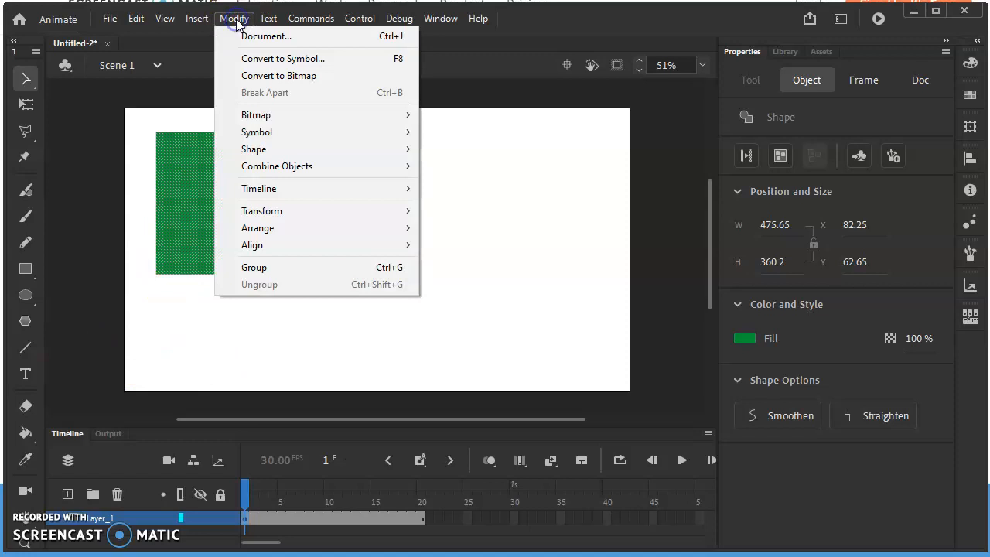
{"action": "left_click", "coordinate": [284, 58]}
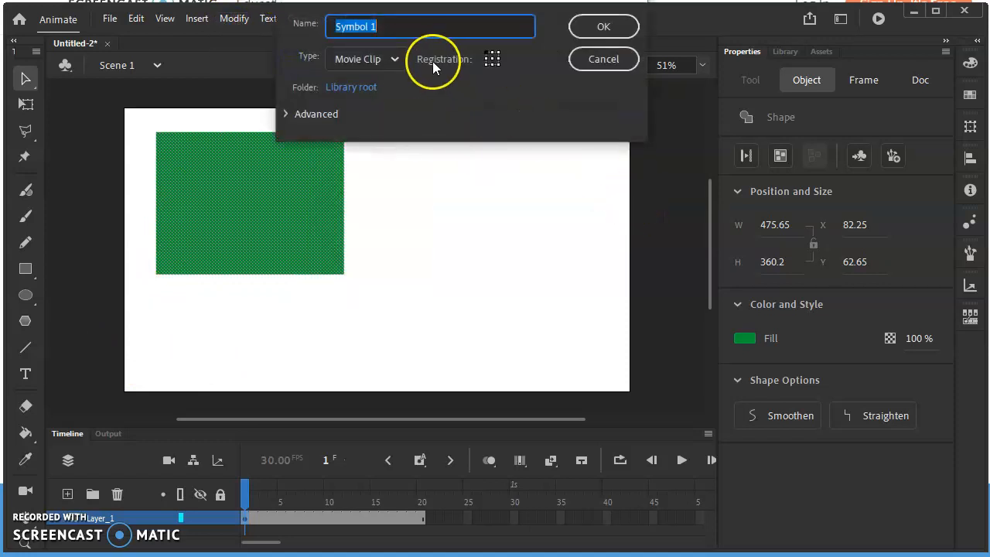
{"action": "type", "text": "Rec"}
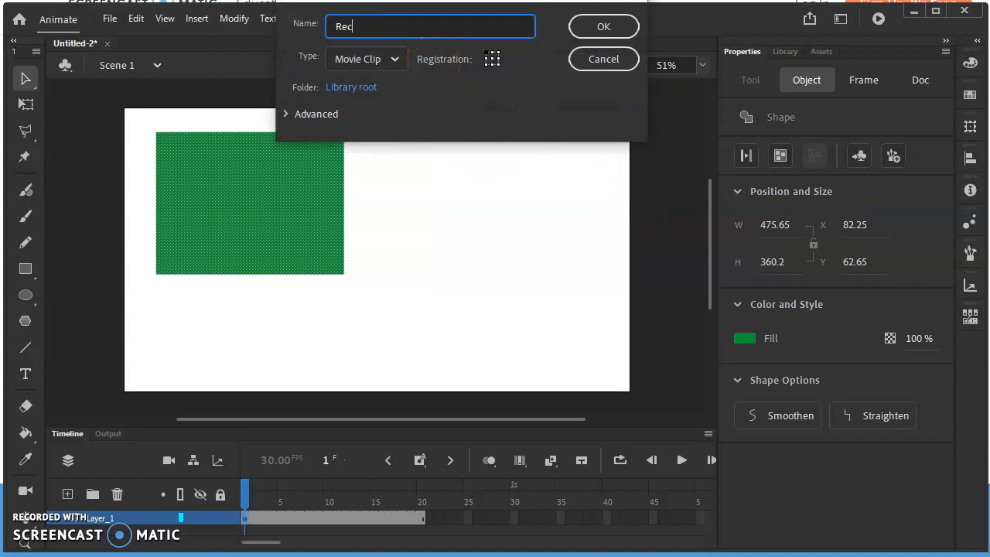
{"action": "left_click", "coordinate": [398, 59]}
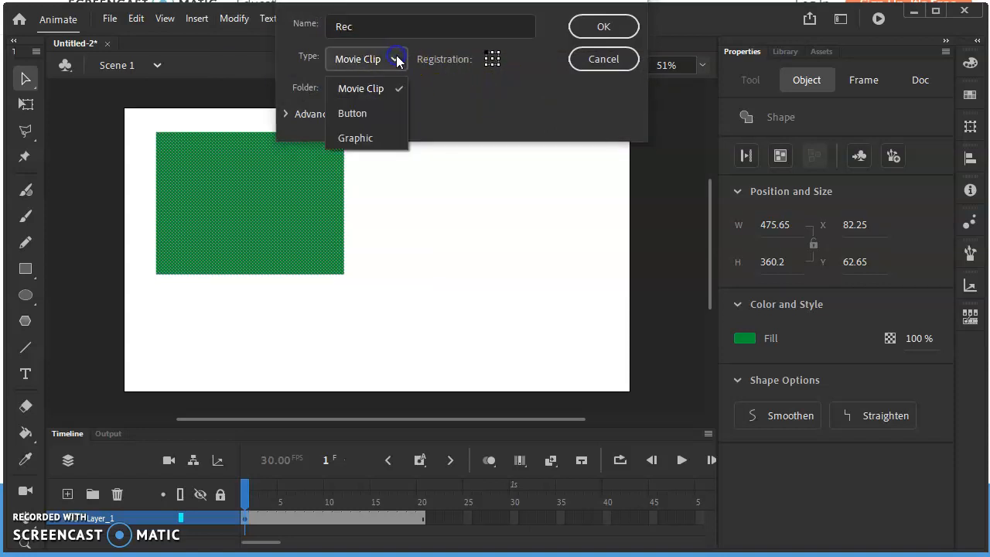
{"action": "left_click", "coordinate": [363, 139]}
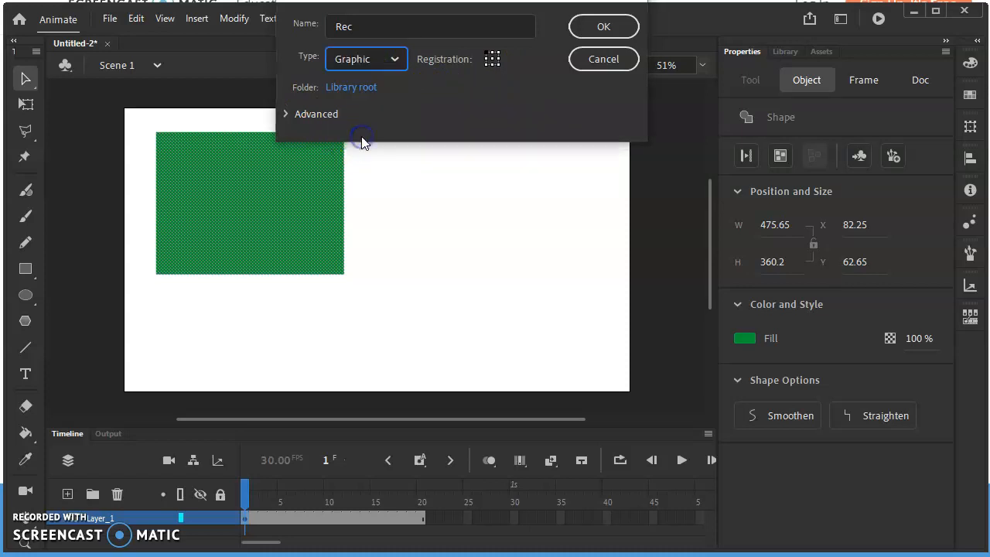
{"action": "left_click", "coordinate": [608, 28]}
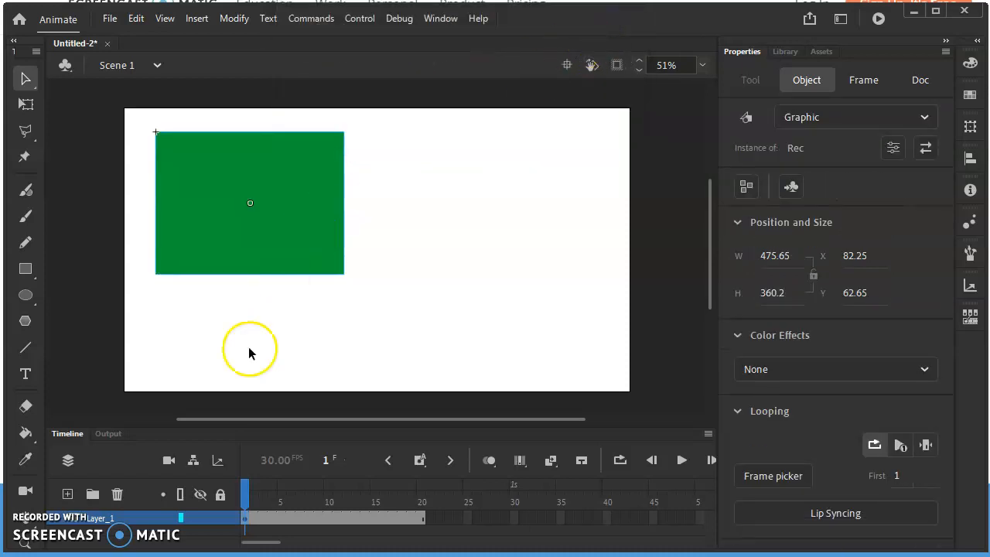
Step: Create a motion tween on the Layer_1 frame span
{"action": "right_click", "coordinate": [352, 519]}
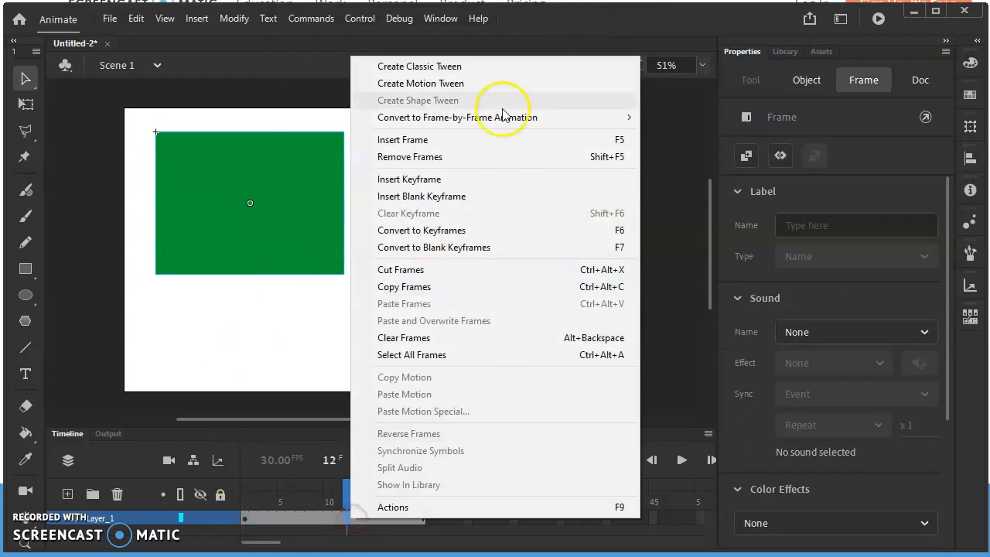
{"action": "left_click", "coordinate": [491, 84]}
{"action": "left_click", "coordinate": [467, 521]}
{"action": "left_click", "coordinate": [356, 520]}
{"action": "left_click", "coordinate": [286, 533]}
{"action": "left_click", "coordinate": [176, 528]}
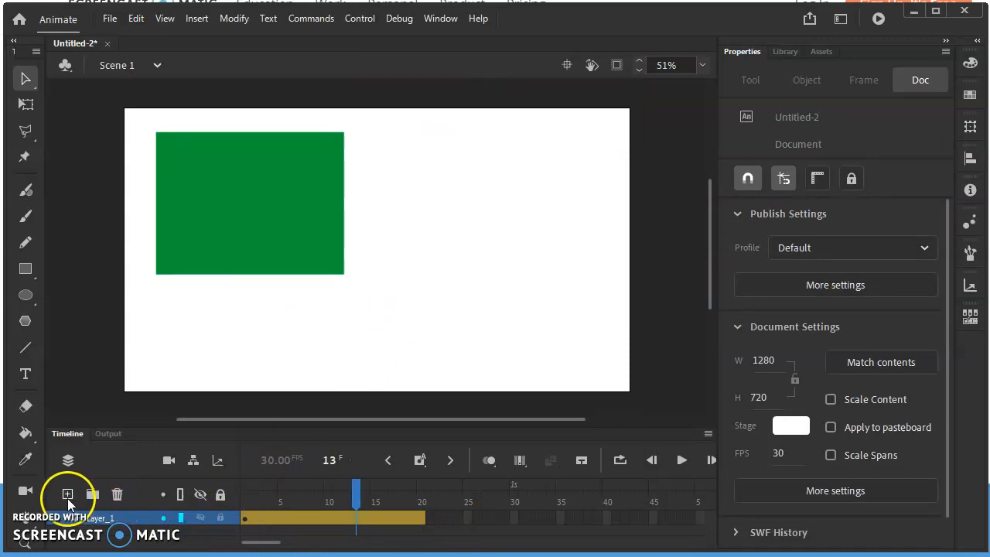
{"action": "left_click", "coordinate": [67, 495]}
{"action": "left_click", "coordinate": [312, 515]}
{"action": "left_click", "coordinate": [321, 519]}
{"action": "left_click", "coordinate": [257, 532]}
{"action": "key", "text": "ctrl+z"}
Step: At frame 20, move the Rec symbol to the stage's lower-right area, at about X 779, Y 333
{"action": "left_click", "coordinate": [288, 508]}
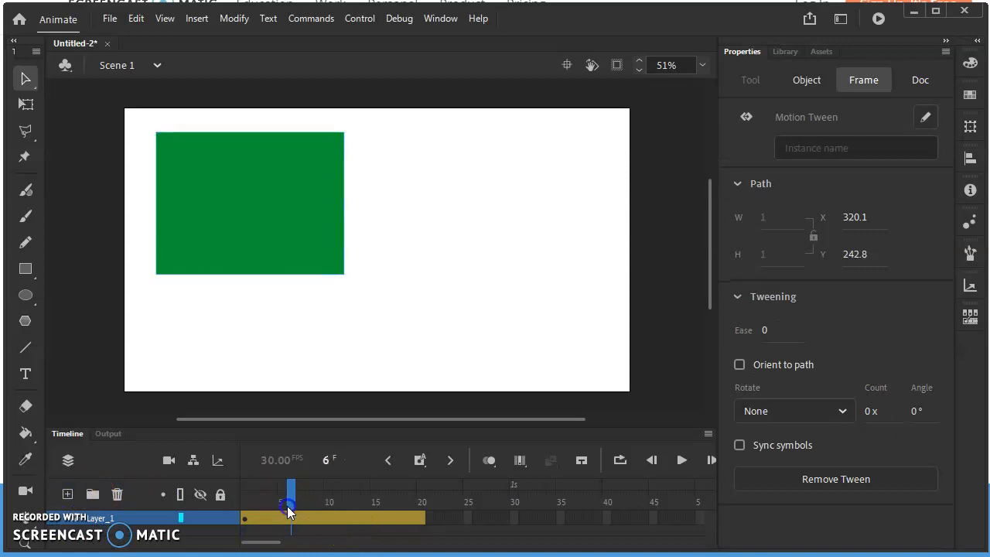
{"action": "left_click", "coordinate": [244, 518]}
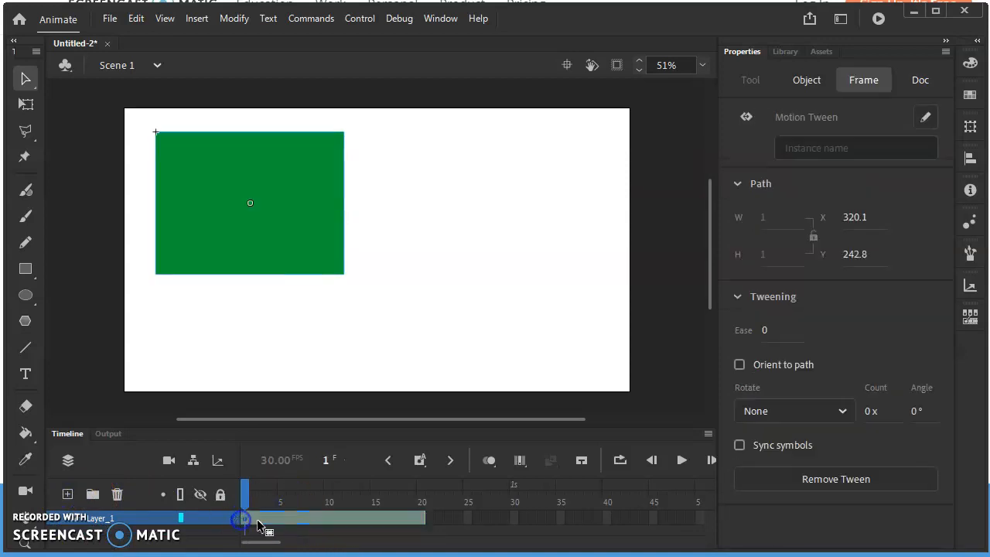
{"action": "left_click", "coordinate": [431, 543]}
{"action": "left_click_drag", "start_coordinate": [289, 543], "coordinate": [205, 545]}
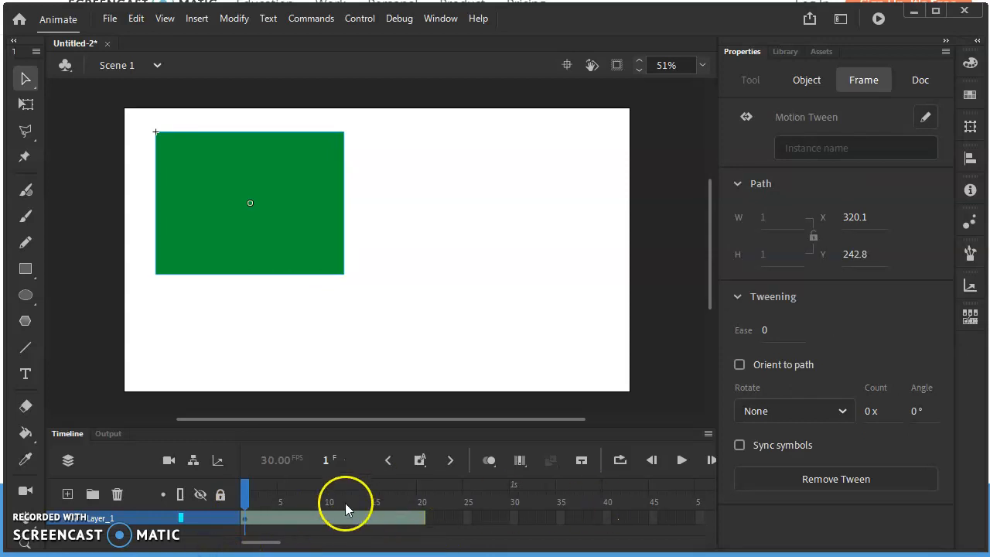
{"action": "left_click", "coordinate": [360, 534]}
{"action": "left_click_drag", "start_coordinate": [244, 499], "coordinate": [424, 501]}
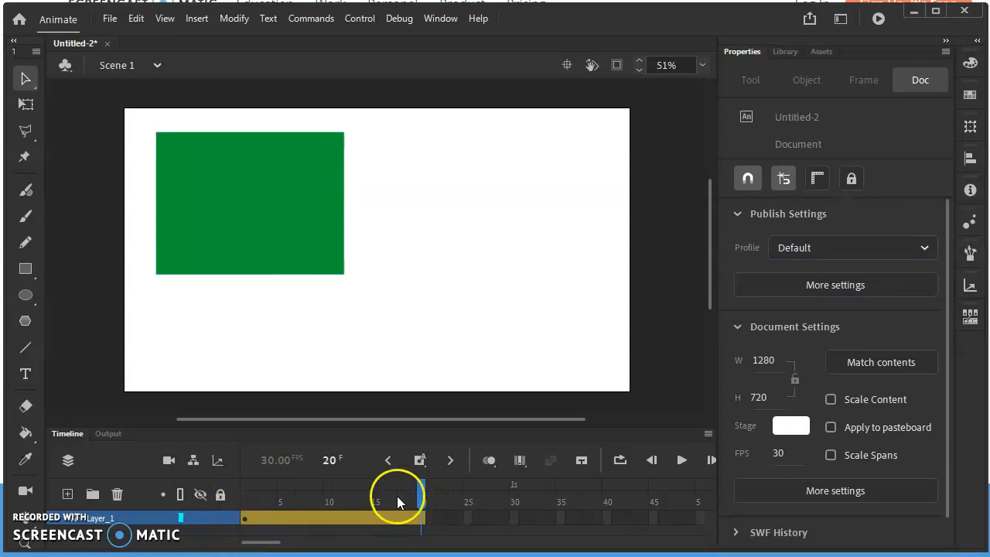
{"action": "left_click_drag", "start_coordinate": [222, 185], "coordinate": [509, 294]}
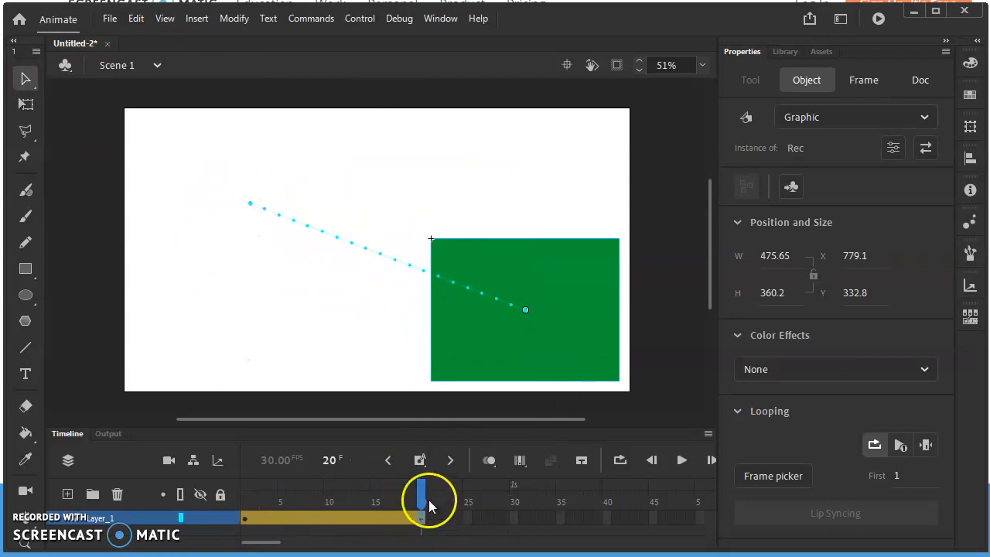
{"action": "left_click_drag", "start_coordinate": [421, 498], "coordinate": [453, 495]}
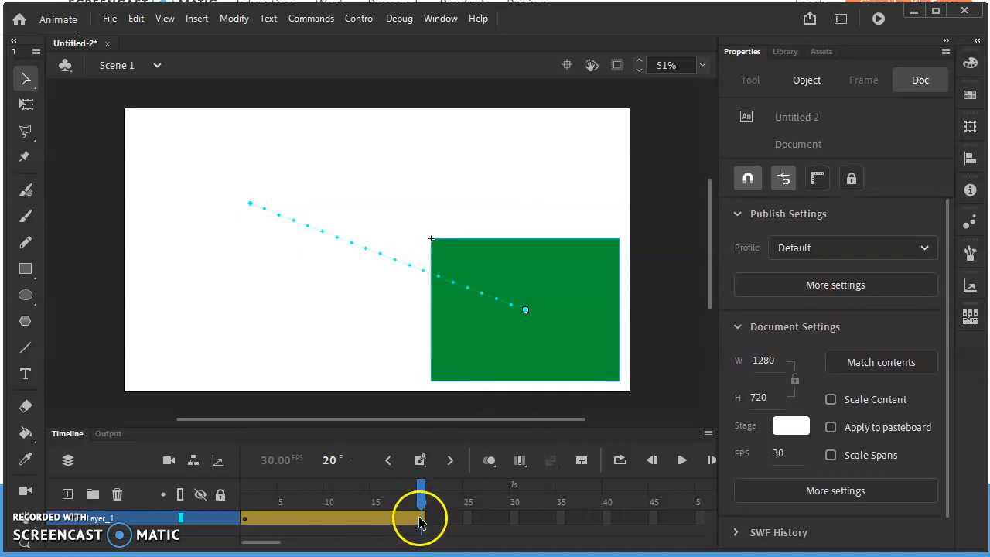
{"action": "left_click", "coordinate": [542, 378]}
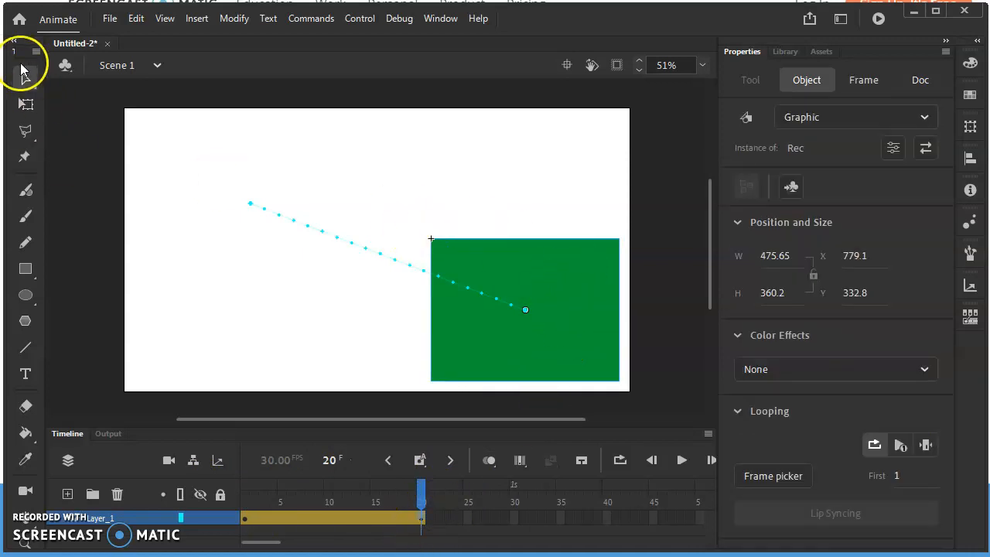
Step: At frame 20, scale the Rec symbol down around its center with Free Transform and scrub back to frame 1
{"action": "left_click", "coordinate": [26, 104]}
{"action": "left_click_drag", "start_coordinate": [432, 236], "coordinate": [490, 290]}
{"action": "left_click_drag", "start_coordinate": [424, 485], "coordinate": [218, 473]}
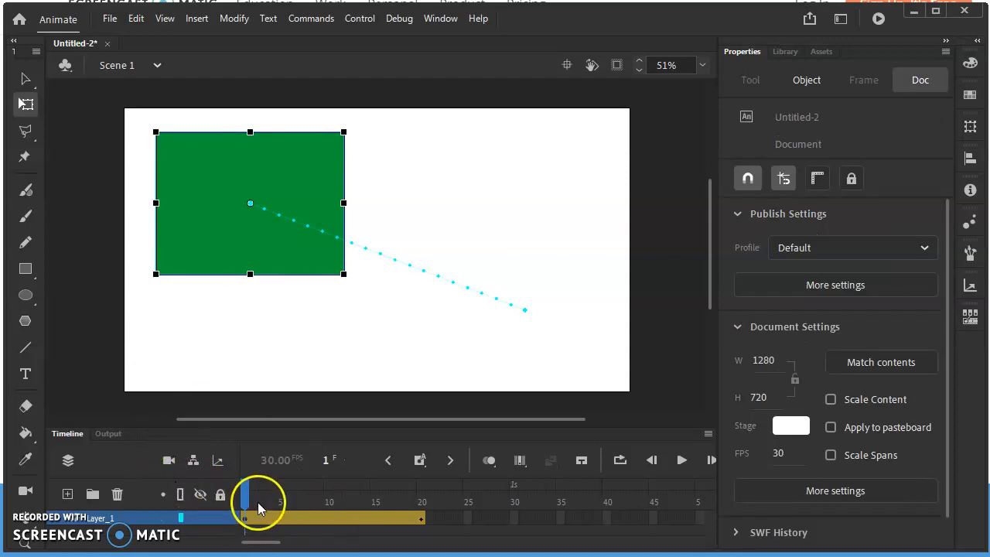
Step: At frame 11, move the Rec symbol toward the stage's upper edge to bend the motion path, and scrub back to frame 9
{"action": "left_click_drag", "start_coordinate": [242, 492], "coordinate": [338, 495]}
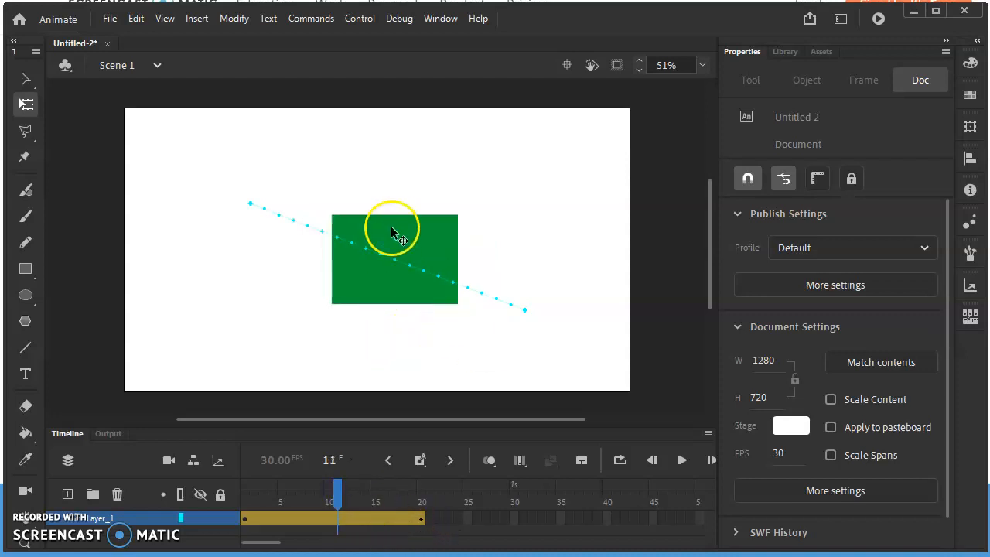
{"action": "left_click_drag", "start_coordinate": [404, 238], "coordinate": [427, 147]}
{"action": "left_click_drag", "start_coordinate": [335, 488], "coordinate": [317, 532]}
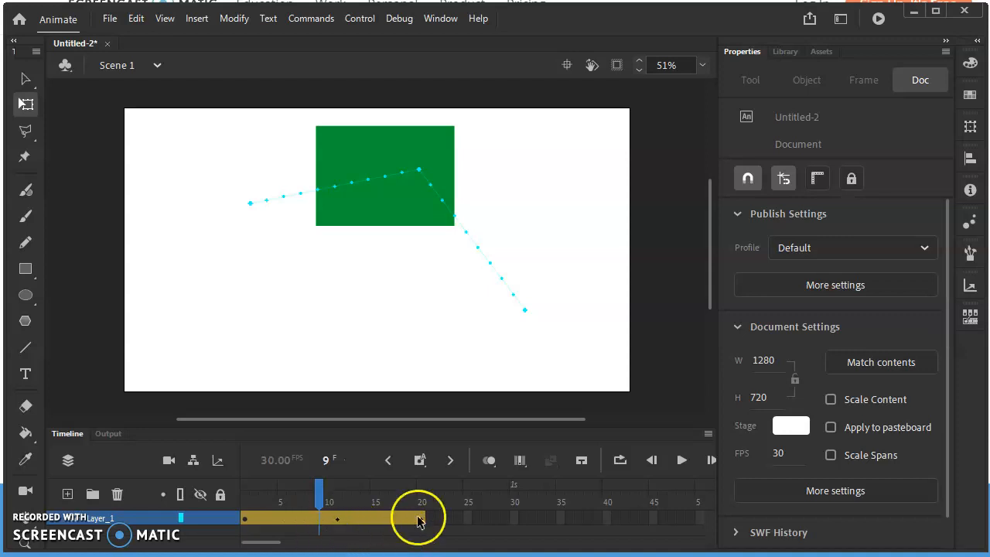
Step: Add a layer above Layer_1 and set the Oval tool to a red fill with a black stroke of size 6
{"action": "left_click", "coordinate": [67, 494]}
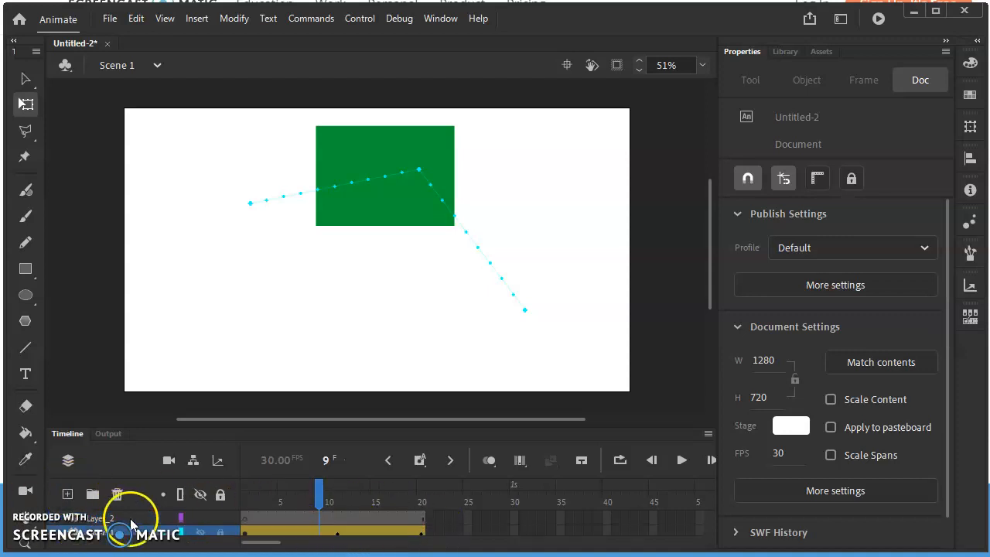
{"action": "left_click", "coordinate": [56, 518]}
{"action": "left_click", "coordinate": [25, 295]}
{"action": "left_click", "coordinate": [86, 302]}
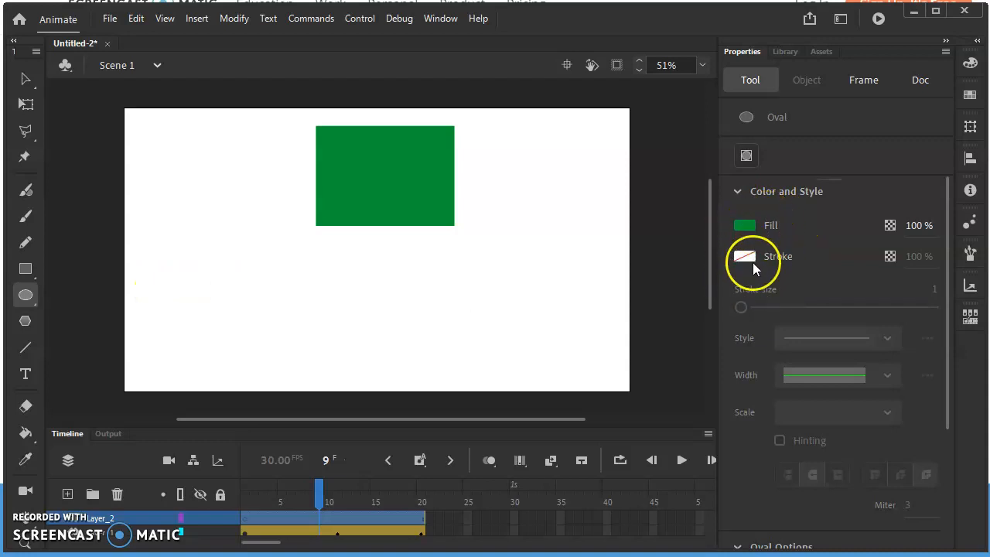
{"action": "left_click", "coordinate": [745, 225]}
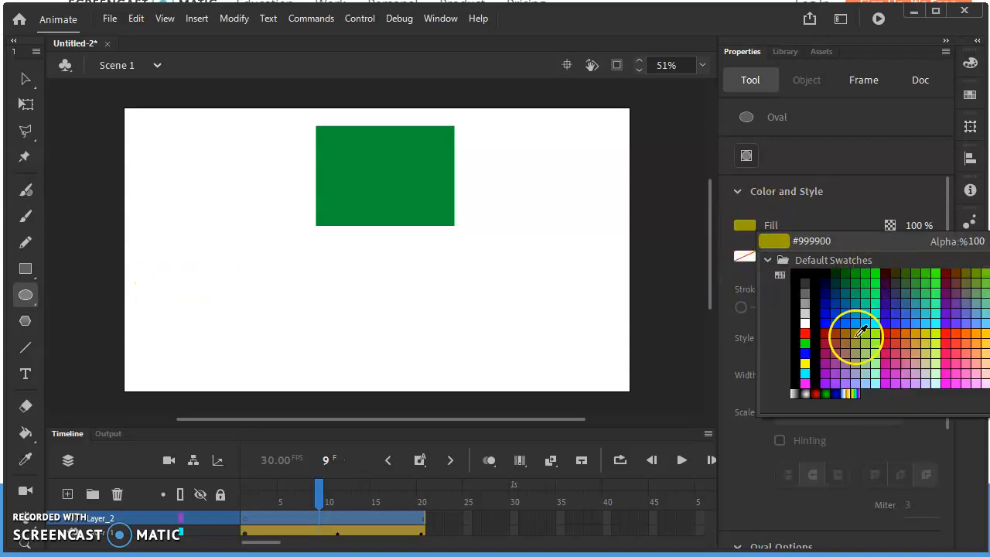
{"action": "left_click", "coordinate": [945, 336]}
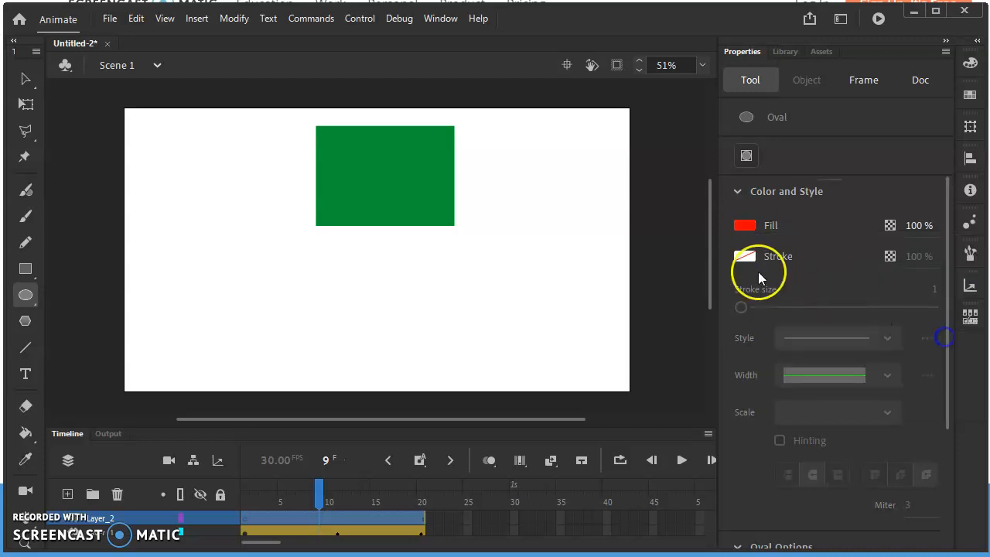
{"action": "left_click", "coordinate": [744, 256]}
{"action": "left_click", "coordinate": [808, 304]}
{"action": "left_click_drag", "start_coordinate": [740, 301], "coordinate": [746, 308]}
Step: Draw a red circle about 237 px wide in the stage's lower-left area on Layer_2 at frame 9, undoing the first attempt
{"action": "left_click_drag", "start_coordinate": [172, 255], "coordinate": [259, 342]}
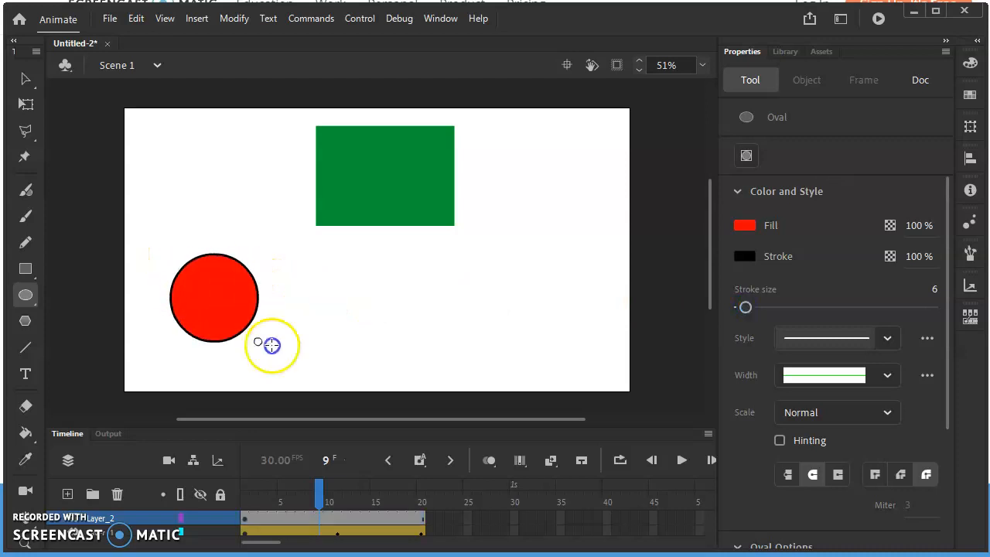
{"action": "key", "text": "ctrl+z"}
{"action": "left_click_drag", "start_coordinate": [171, 255], "coordinate": [259, 342]}
{"action": "left_click_drag", "start_coordinate": [258, 307], "coordinate": [265, 316]}
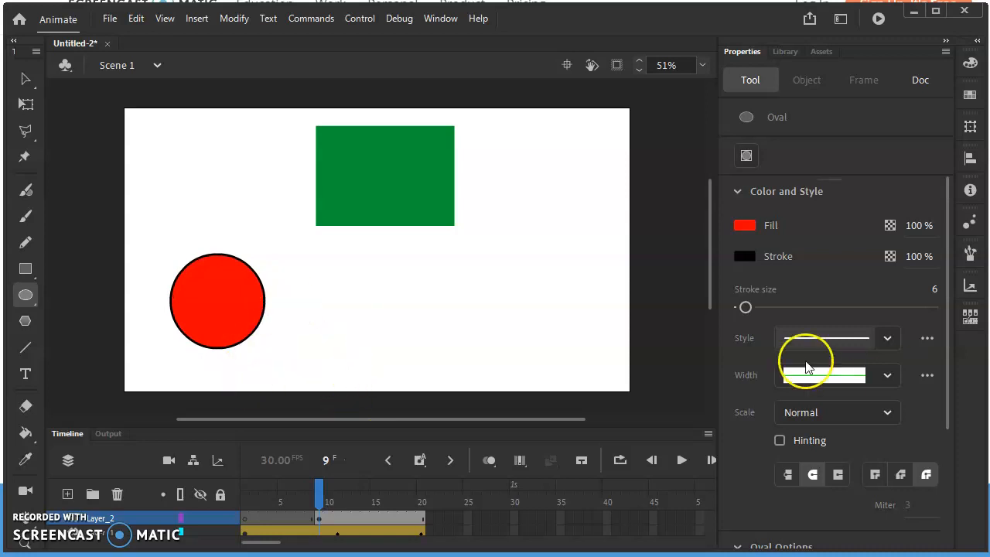
Step: Move only the circle's red fill away from its outline, and undo the move
{"action": "left_click", "coordinate": [24, 79]}
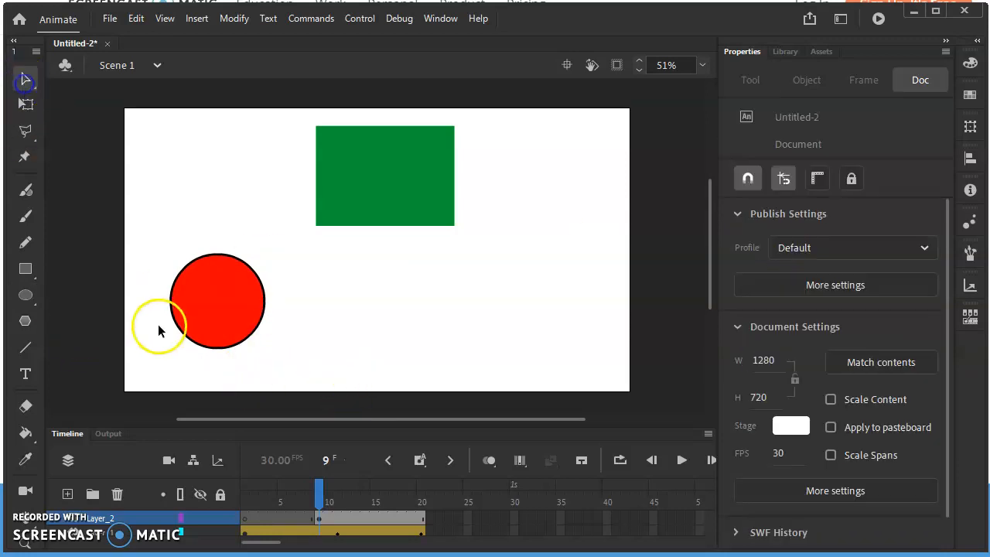
{"action": "left_click", "coordinate": [224, 307]}
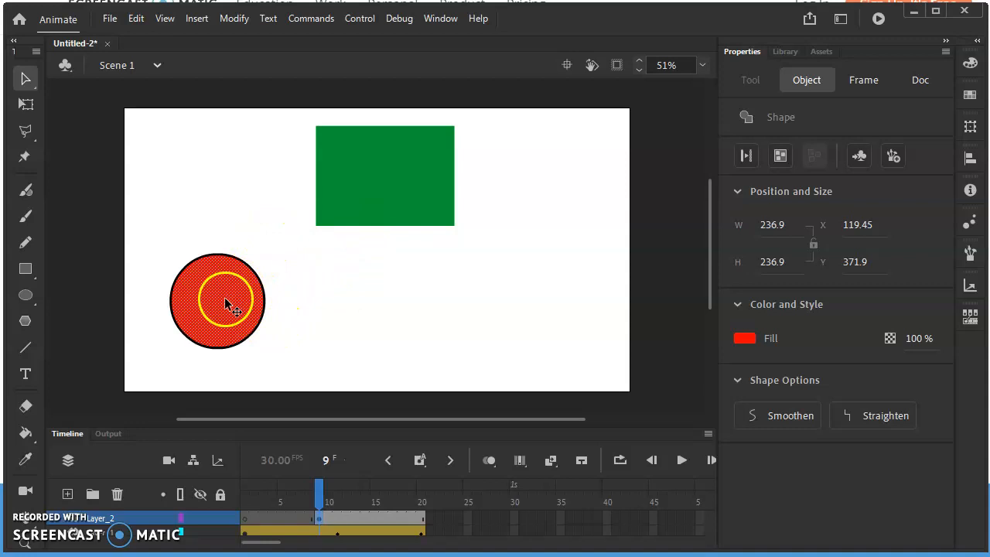
{"action": "left_click_drag", "start_coordinate": [224, 298], "coordinate": [384, 298]}
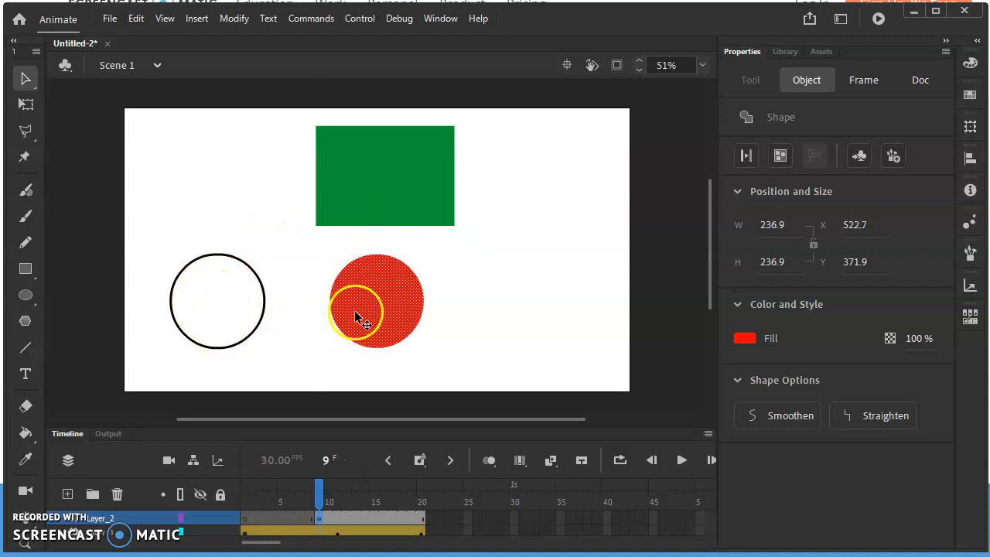
{"action": "key", "text": "ctrl+z"}
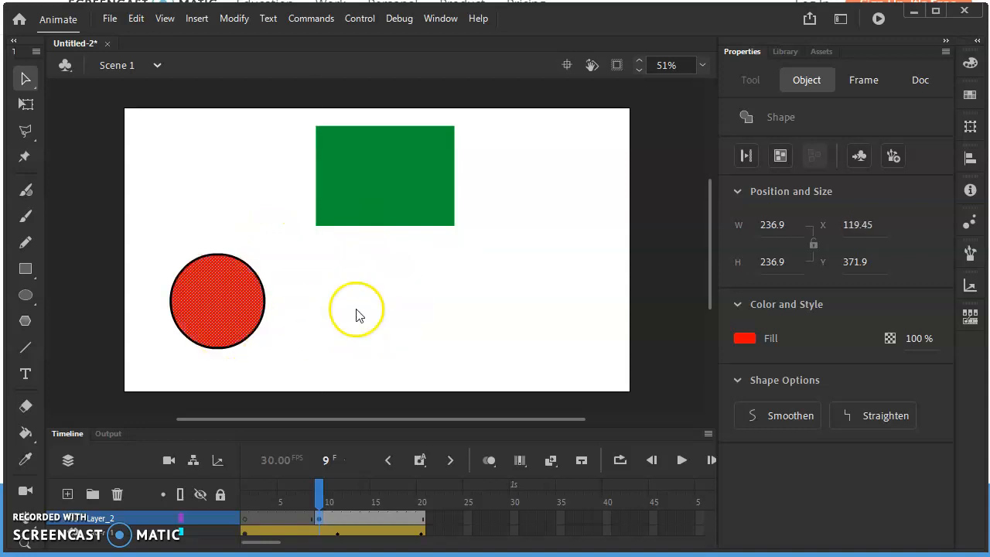
Step: Move the whole circle, fill and outline together, slightly down and right to about X 139, Y 391.5
{"action": "double_click", "coordinate": [236, 311]}
{"action": "left_click_drag", "start_coordinate": [236, 311], "coordinate": [273, 319]}
{"action": "left_click", "coordinate": [425, 284]}
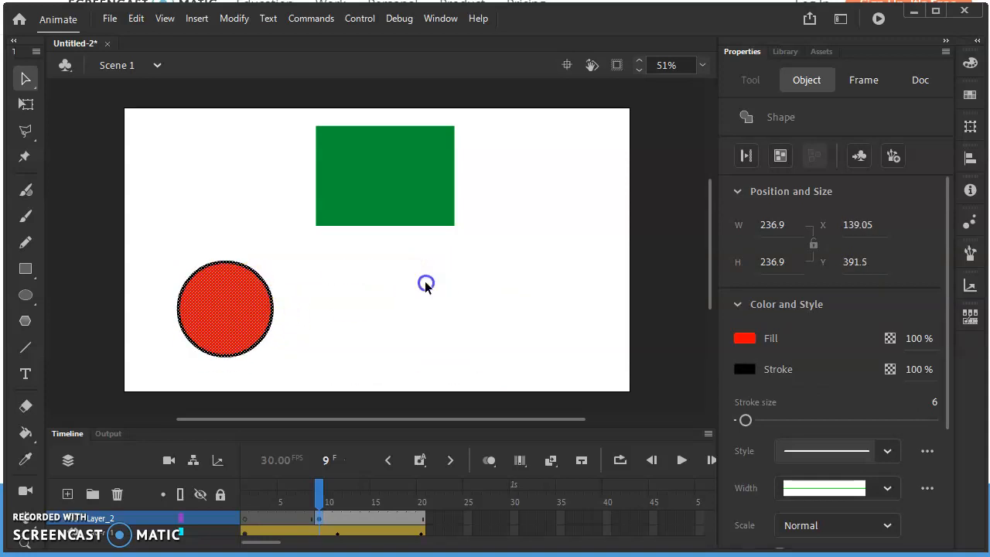
Step: Select the circle's outline on its own, deselect it, and select only its fill
{"action": "left_click", "coordinate": [273, 313]}
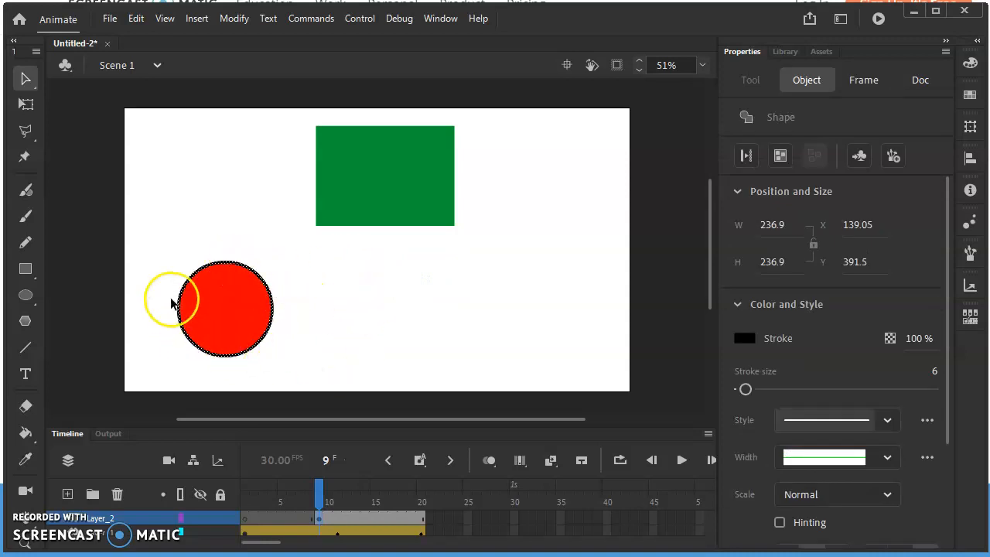
{"action": "left_click", "coordinate": [318, 296]}
{"action": "left_click", "coordinate": [240, 311]}
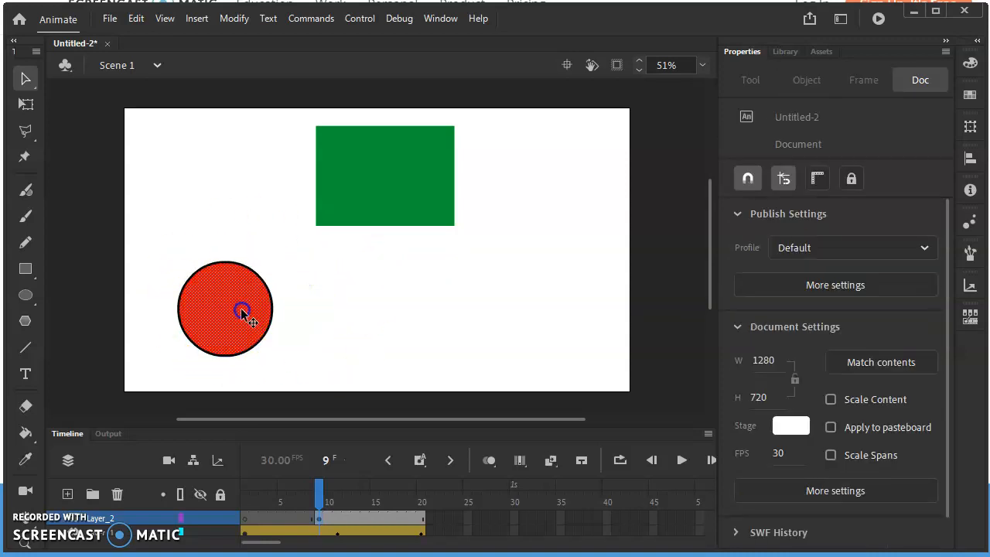
{"action": "left_click", "coordinate": [348, 290]}
Step: Move the whole circle, fill and outline together, a little closer to the stage's left edge and deselect it
{"action": "double_click", "coordinate": [254, 306]}
{"action": "left_click_drag", "start_coordinate": [250, 308], "coordinate": [224, 305]}
{"action": "left_click", "coordinate": [326, 366]}
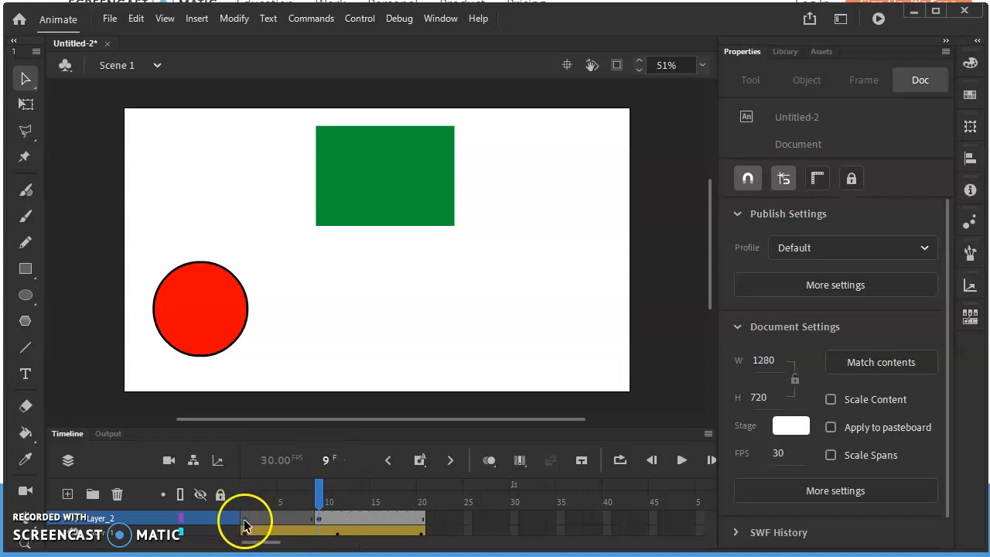
Step: Move Layer_2's circle keyframe from frame 9 to frame 1
{"action": "left_click_drag", "start_coordinate": [323, 492], "coordinate": [246, 492]}
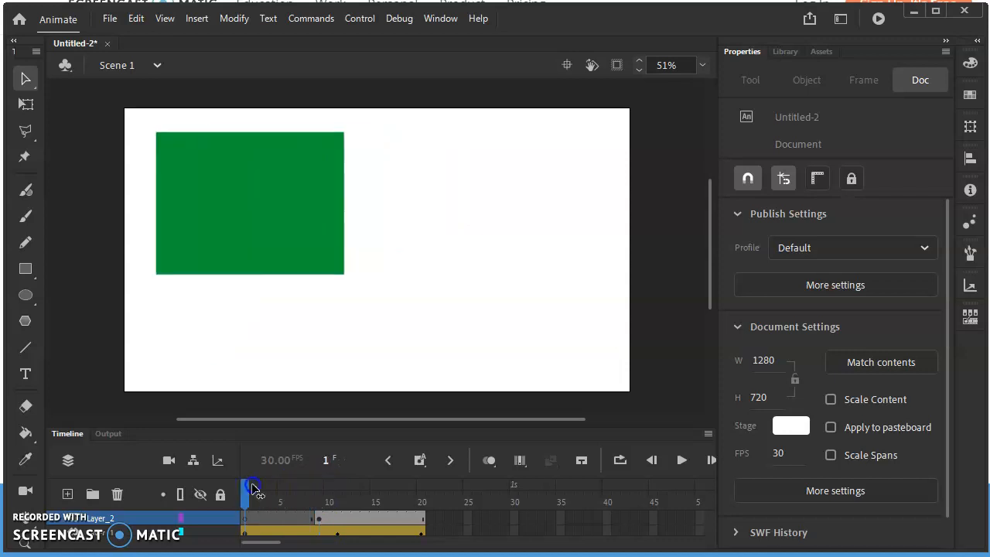
{"action": "left_click", "coordinate": [319, 522]}
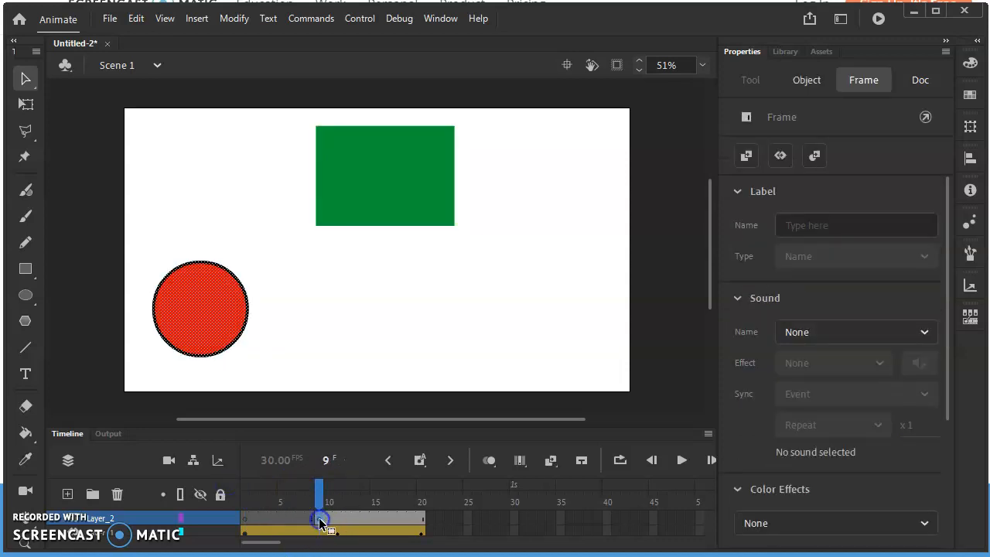
{"action": "left_click", "coordinate": [242, 507]}
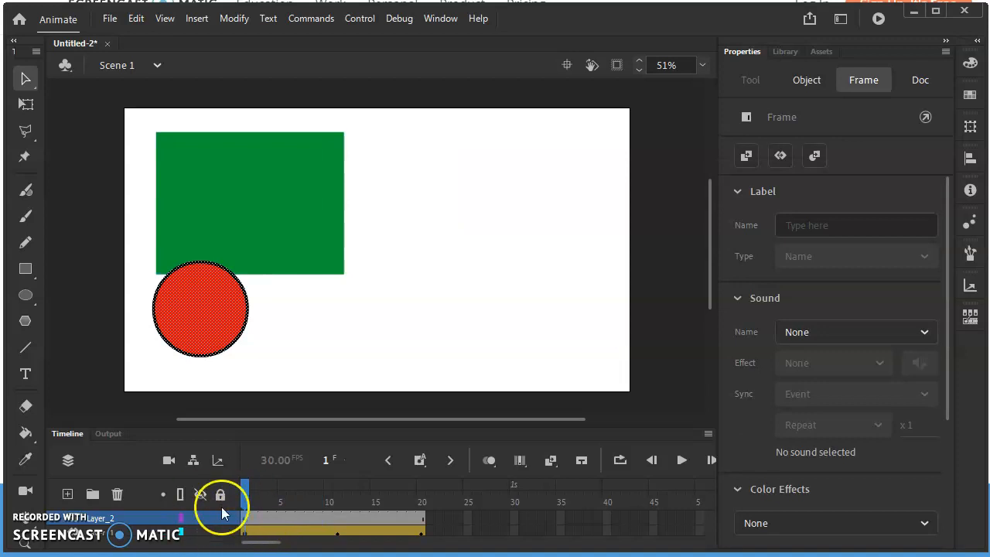
Step: Insert a keyframe at frame 20 of Layer_2
{"action": "left_click_drag", "start_coordinate": [245, 494], "coordinate": [425, 517]}
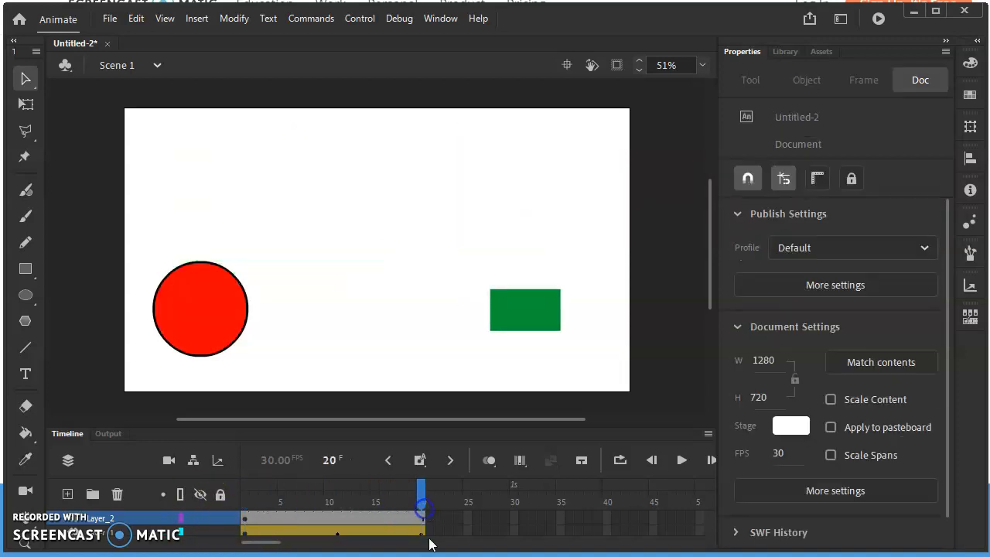
{"action": "left_click", "coordinate": [422, 525]}
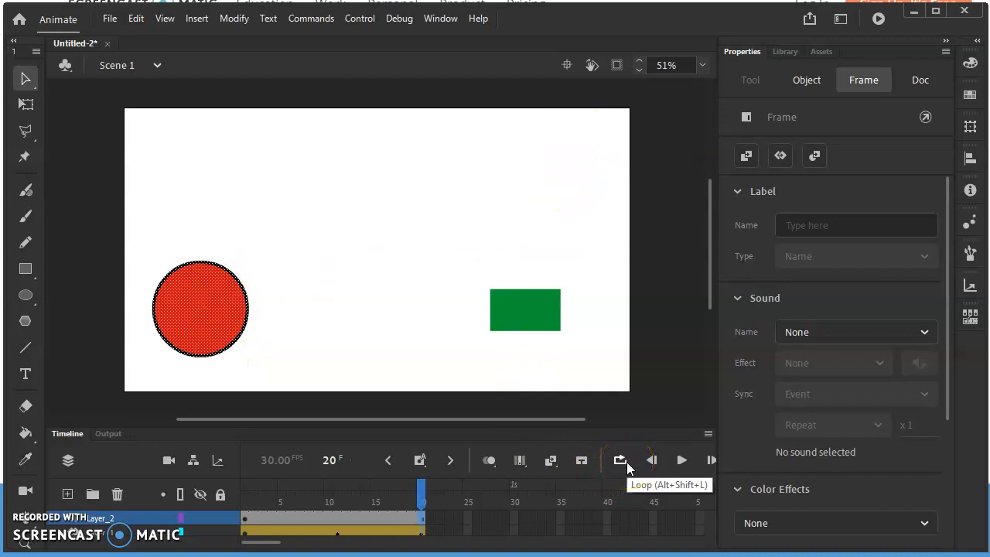
{"action": "right_click", "coordinate": [422, 523]}
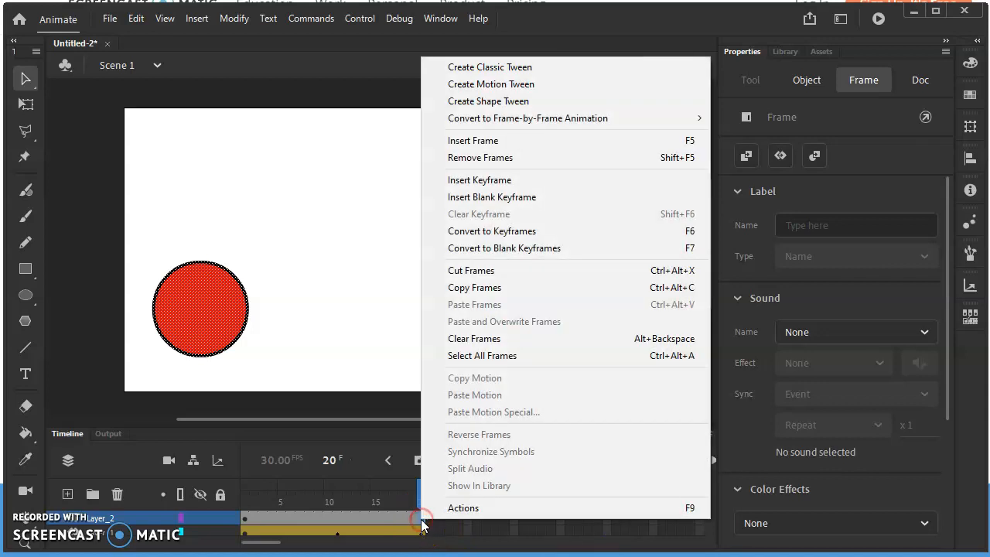
{"action": "left_click", "coordinate": [504, 181]}
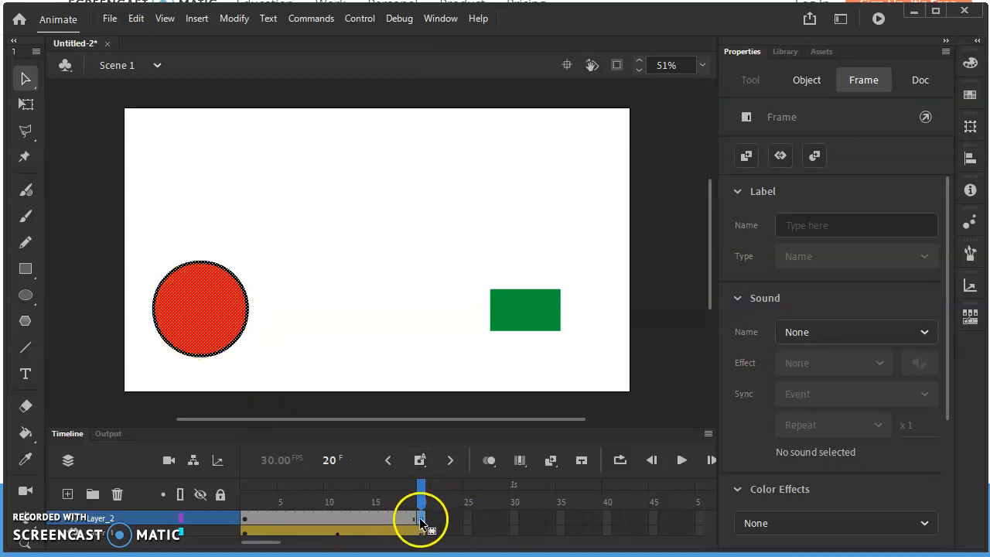
Step: At frame 20, reshape the circle by pulling its lower-right edge outward and its upper-left edge upward
{"action": "mouse_move", "coordinate": [421, 493]}
{"action": "left_mouse_down"}
{"action": "mouse_move", "coordinate": [241, 487]}
{"action": "mouse_move", "coordinate": [420, 487]}
{"action": "left_mouse_up"}
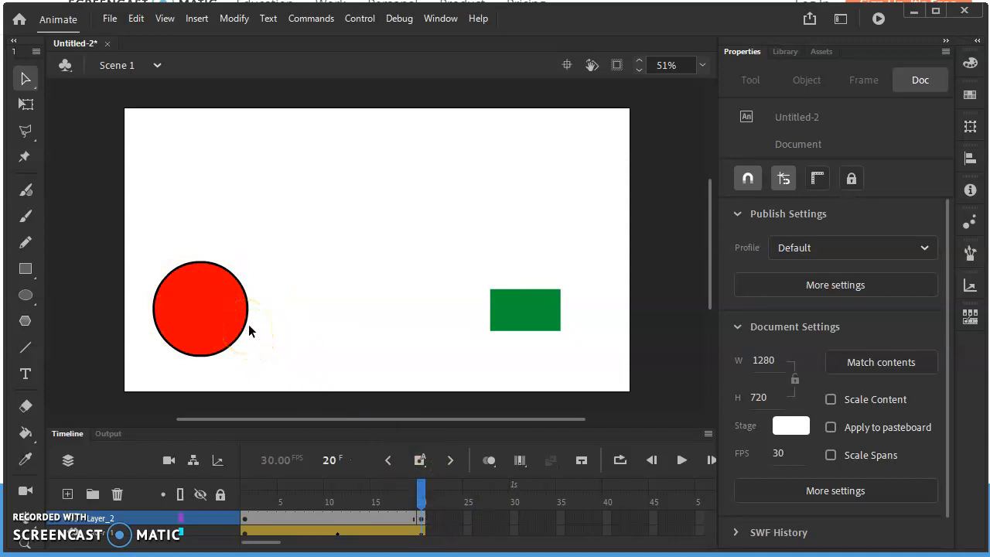
{"action": "left_click_drag", "start_coordinate": [249, 325], "coordinate": [297, 341]}
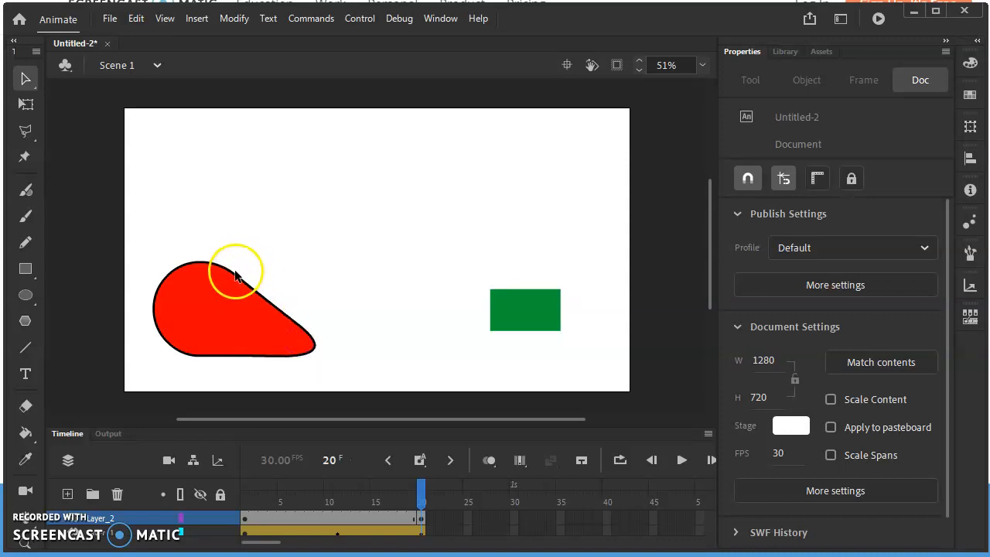
{"action": "left_click_drag", "start_coordinate": [170, 273], "coordinate": [163, 212]}
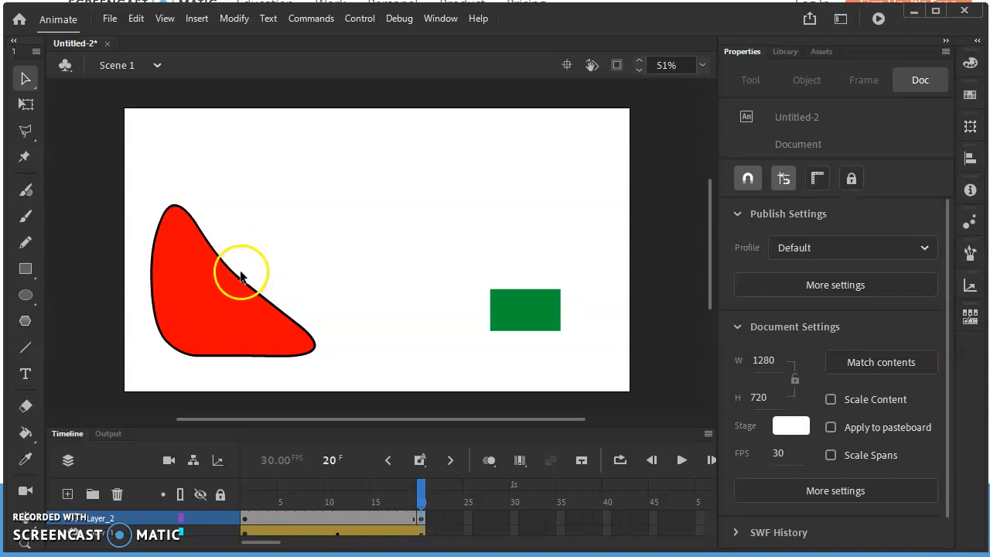
Step: Create a shape tween between Layer_2's keyframes at frames 1 and 20 and scrub the playhead to frame 20
{"action": "mouse_move", "coordinate": [421, 489]}
{"action": "left_mouse_down"}
{"action": "mouse_move", "coordinate": [395, 489]}
{"action": "mouse_move", "coordinate": [423, 489]}
{"action": "left_mouse_up"}
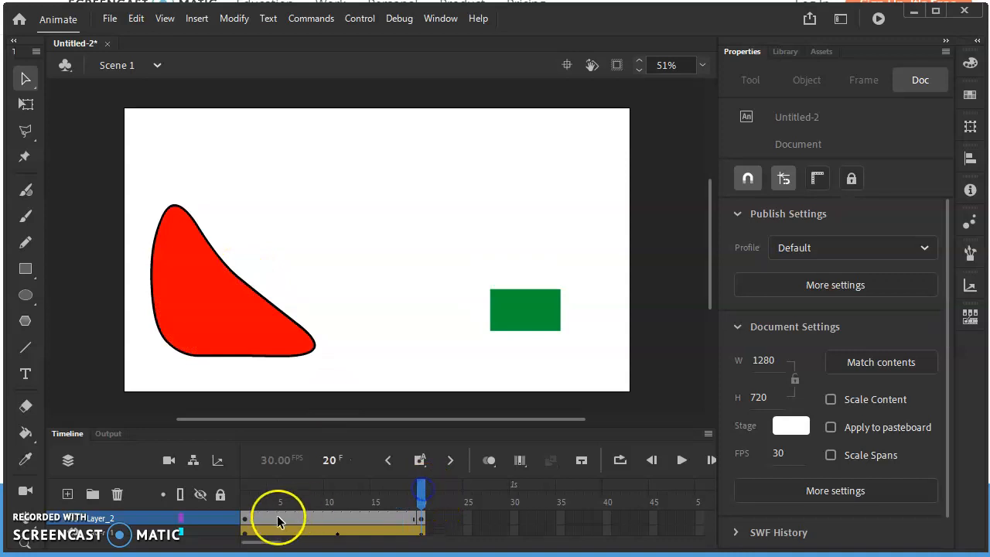
{"action": "left_click", "coordinate": [246, 518]}
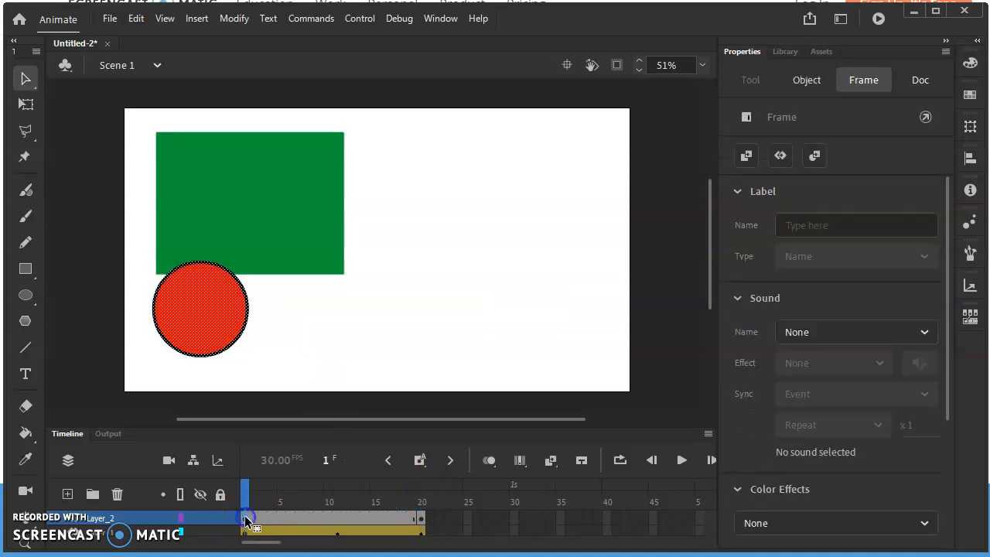
{"action": "left_click", "coordinate": [411, 518]}
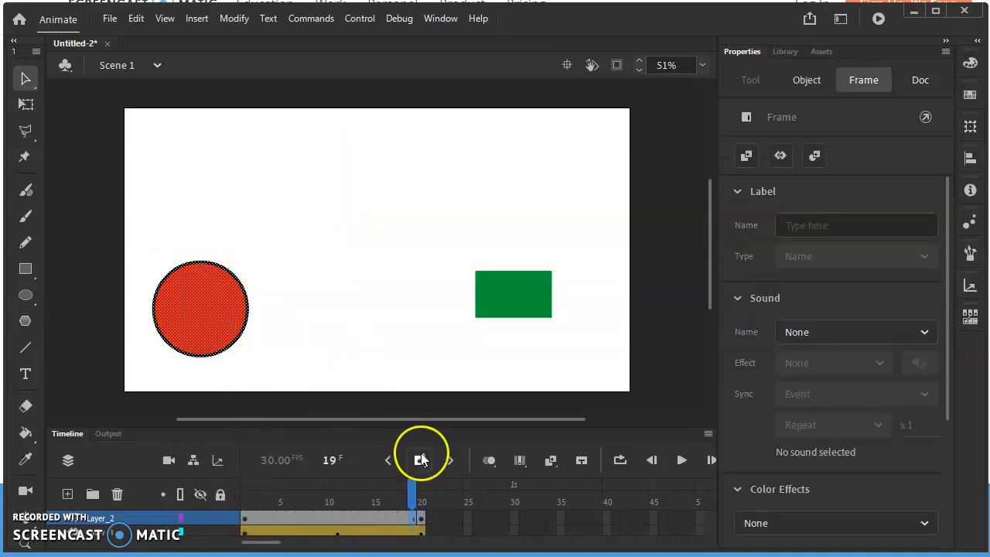
{"action": "left_click", "coordinate": [420, 494]}
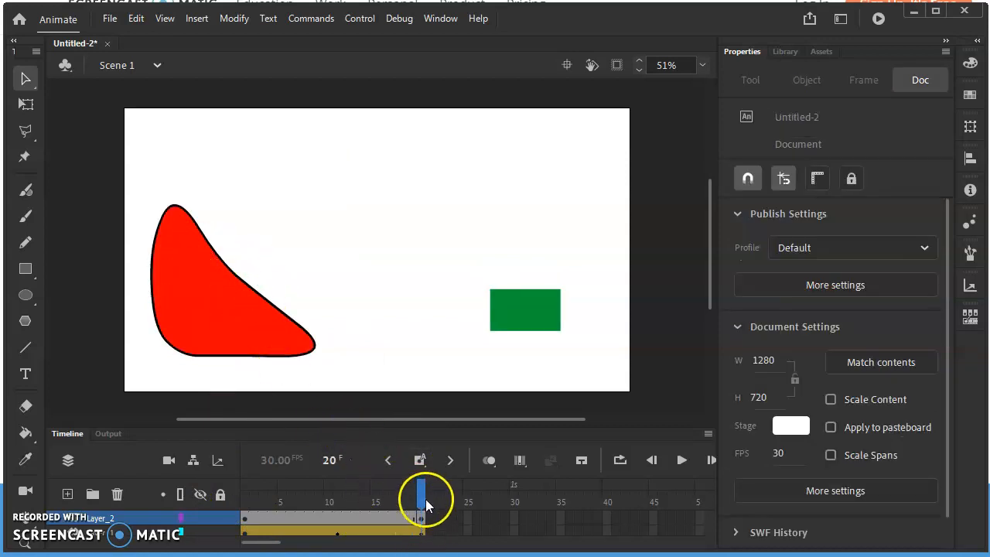
{"action": "left_click_drag", "start_coordinate": [423, 499], "coordinate": [370, 495]}
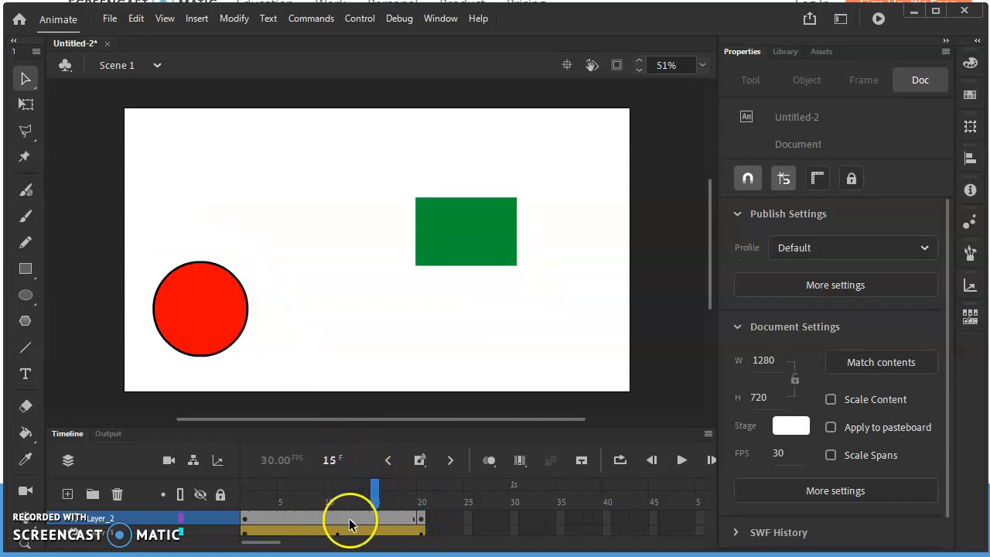
{"action": "right_click", "coordinate": [350, 520]}
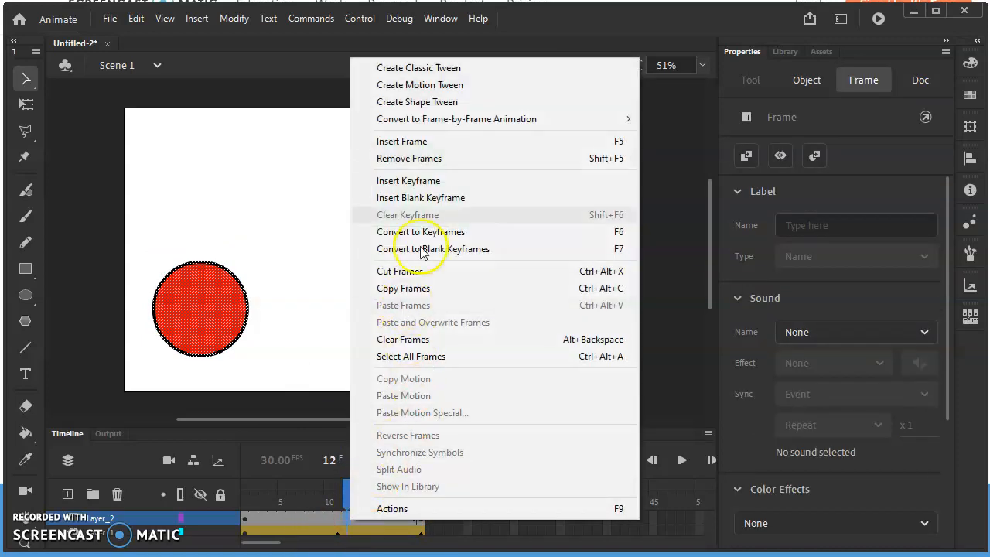
{"action": "left_click", "coordinate": [438, 107]}
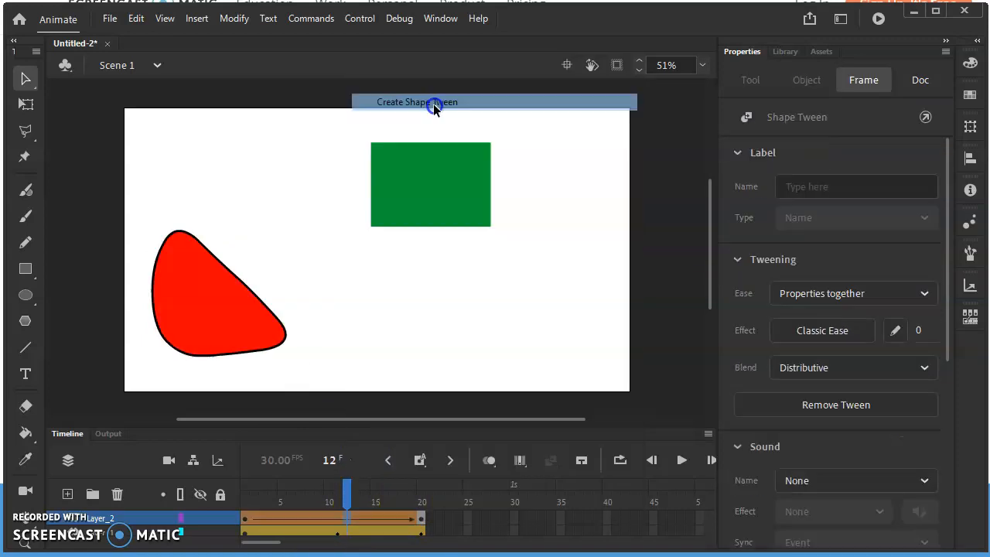
{"action": "left_click_drag", "start_coordinate": [353, 485], "coordinate": [456, 486]}
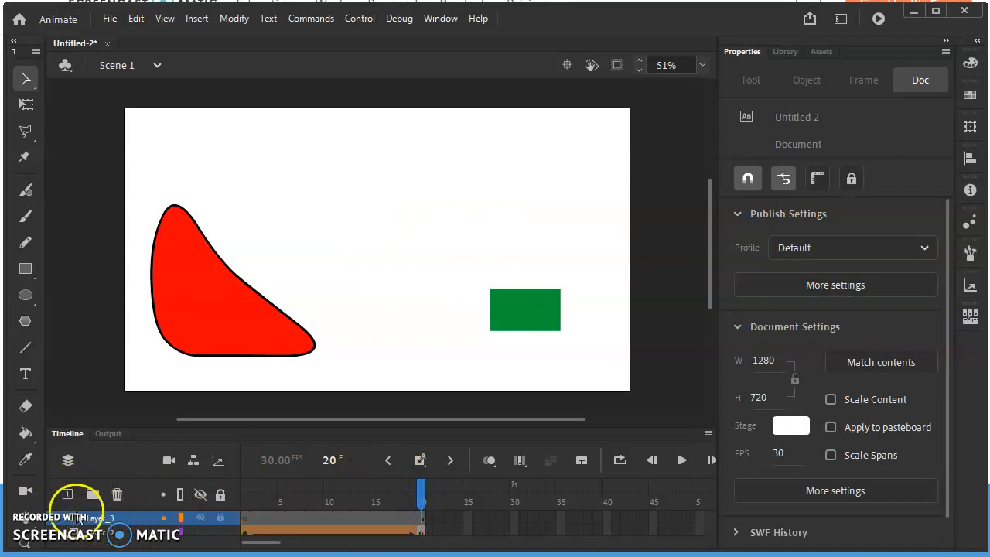
Step: Rename the green rectangle's motion tween layer as Rectable_green
{"action": "left_click_drag", "start_coordinate": [103, 522], "coordinate": [108, 534]}
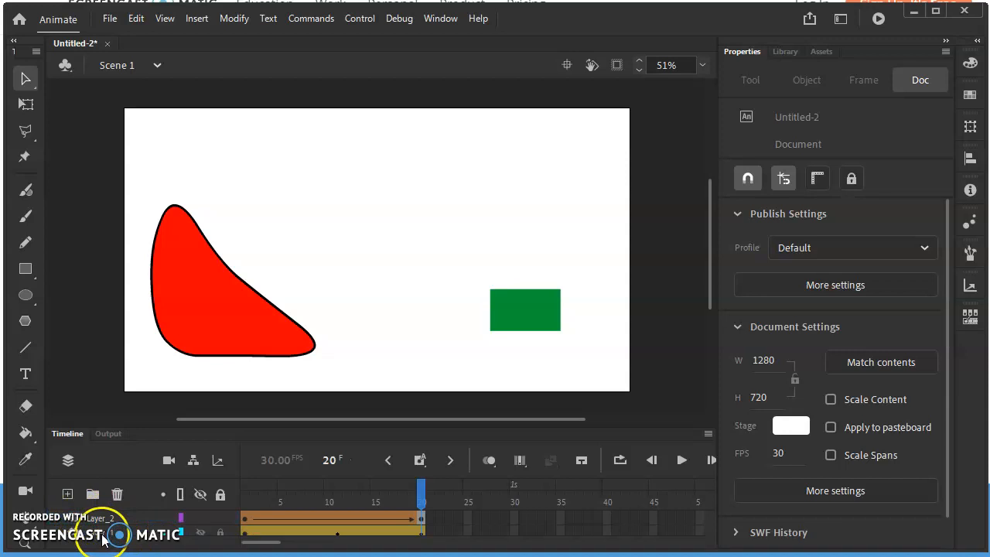
{"action": "scroll", "coordinate": [115, 531], "scroll_direction": "up", "scroll_amount": 1}
{"action": "scroll", "coordinate": [112, 534], "scroll_direction": "down", "scroll_amount": 1}
{"action": "left_click", "coordinate": [112, 534]}
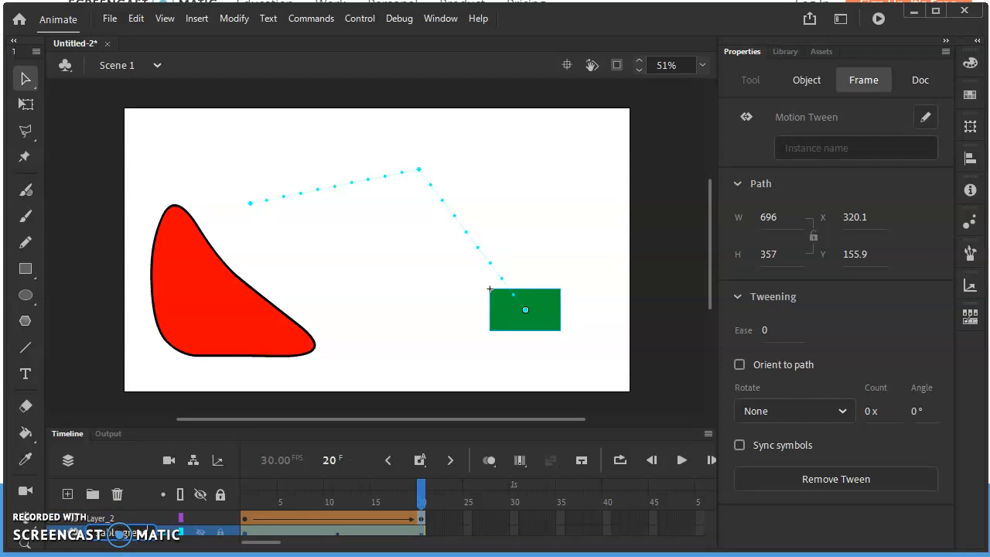
{"action": "left_click", "coordinate": [106, 522]}
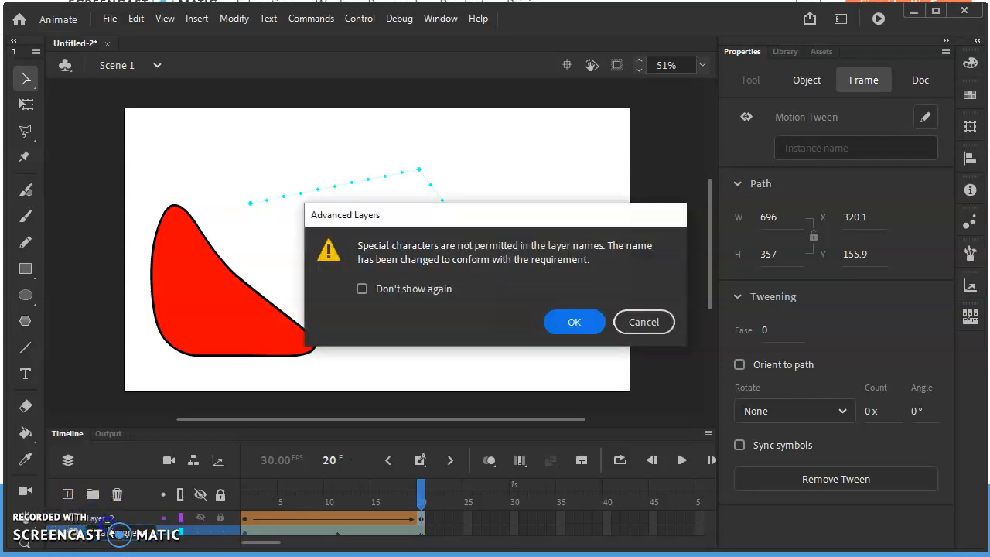
{"action": "left_click", "coordinate": [575, 323]}
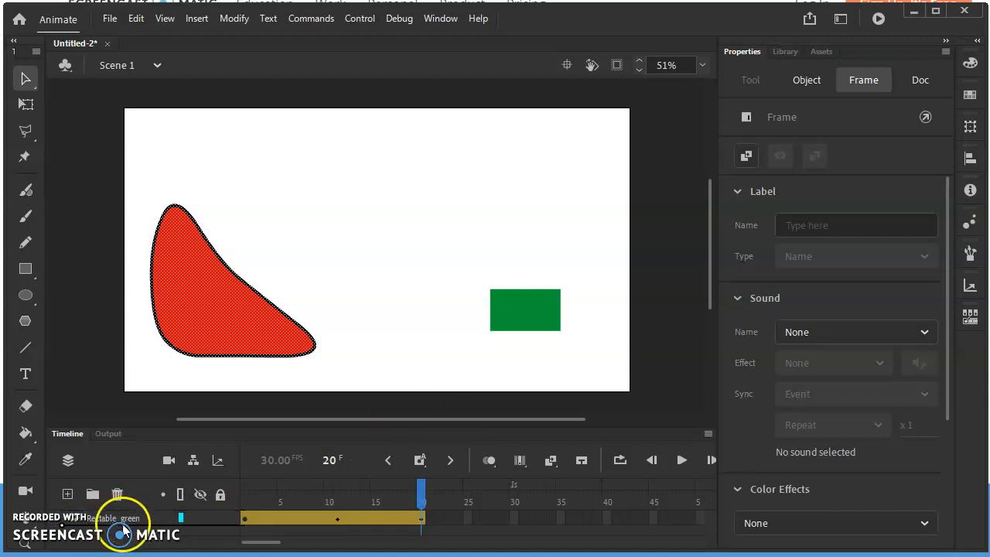
Step: Move Layer_2 above Layer_3 and enlarge the timeline area so all three layers fit
{"action": "scroll", "coordinate": [117, 530], "scroll_direction": "up", "scroll_amount": 2}
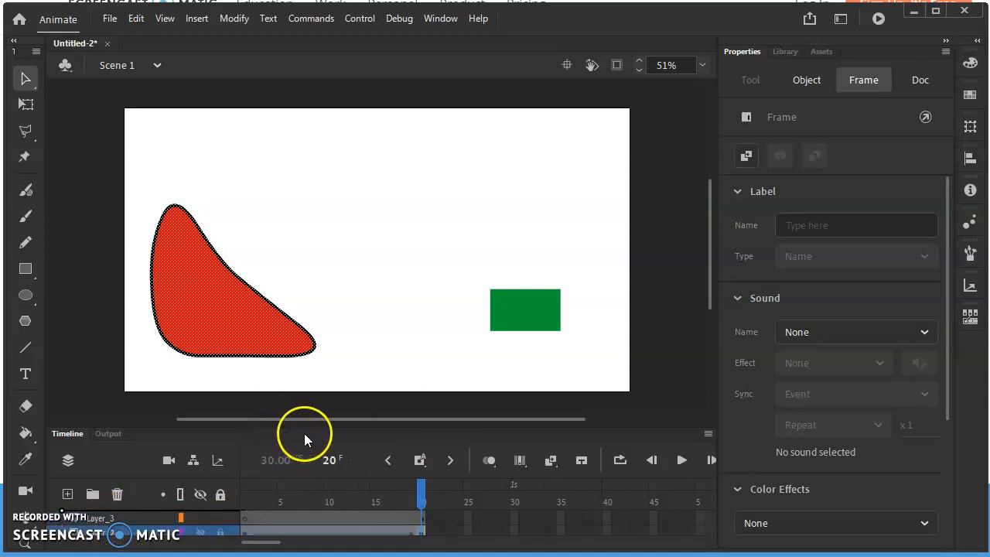
{"action": "left_click_drag", "start_coordinate": [126, 434], "coordinate": [655, 376]}
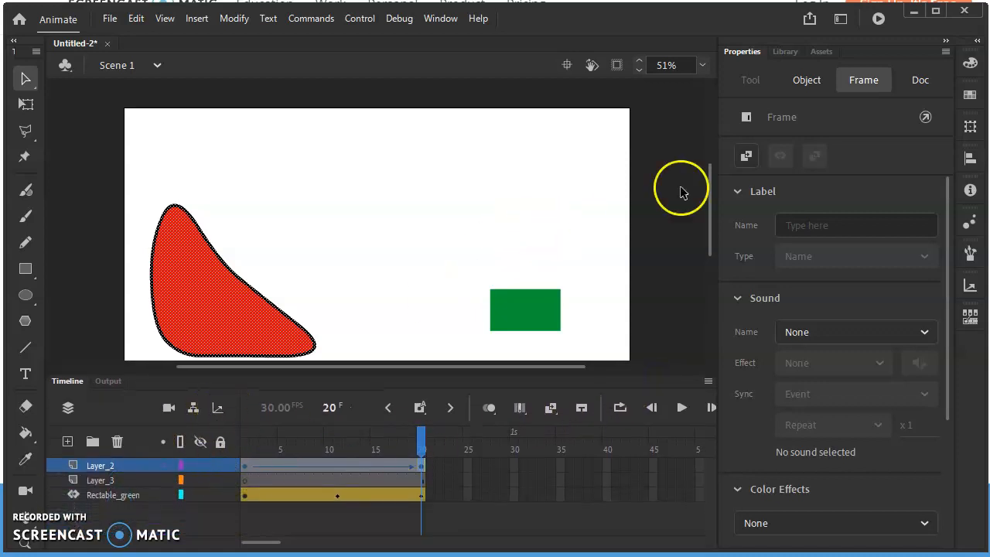
Step: Rename Layer_3 as "red circle" and accept the adjusted layer name
{"action": "double_click", "coordinate": [93, 480]}
{"action": "type", "text": "red crcle"}
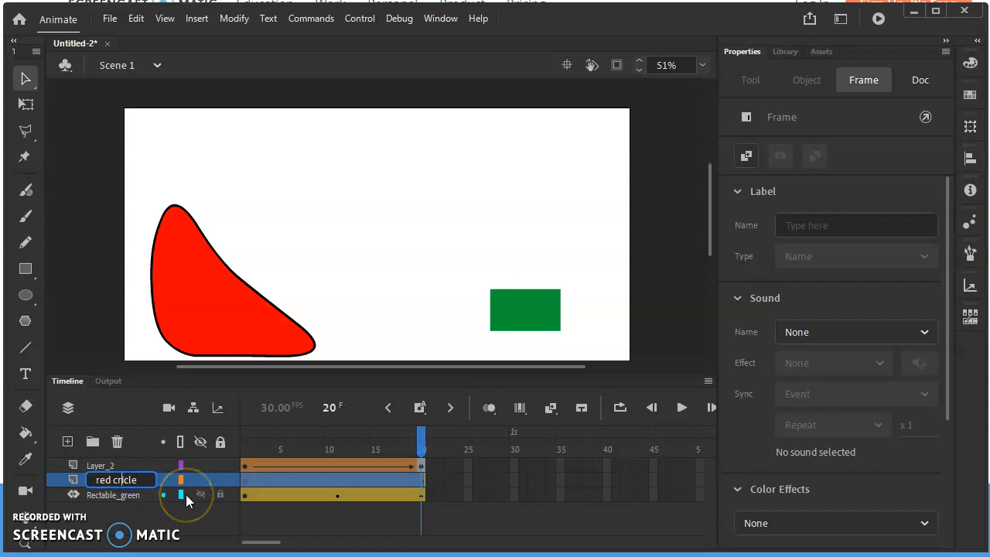
{"action": "key", "text": "BackSpace"}
{"action": "type", "text": "r"}
{"action": "left_click", "coordinate": [109, 471]}
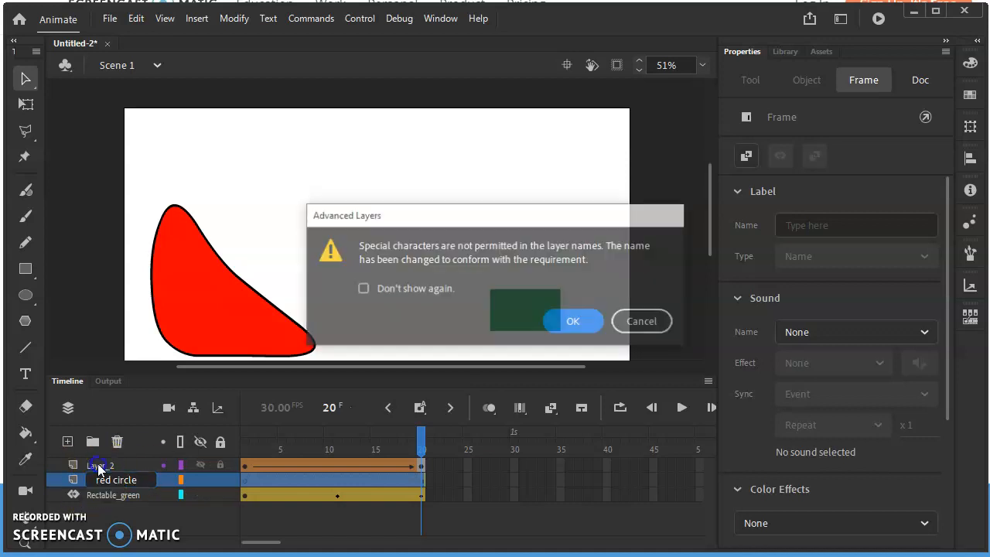
{"action": "left_click", "coordinate": [575, 323]}
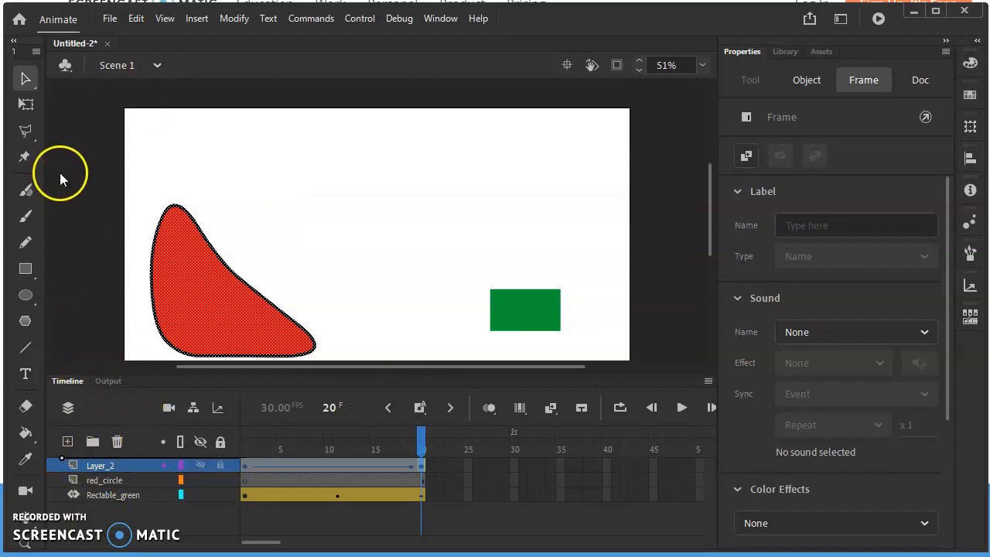
Step: Check which layer holds the red circle by selecting the layers and hiding and showing Layer_2
{"action": "left_click", "coordinate": [109, 466]}
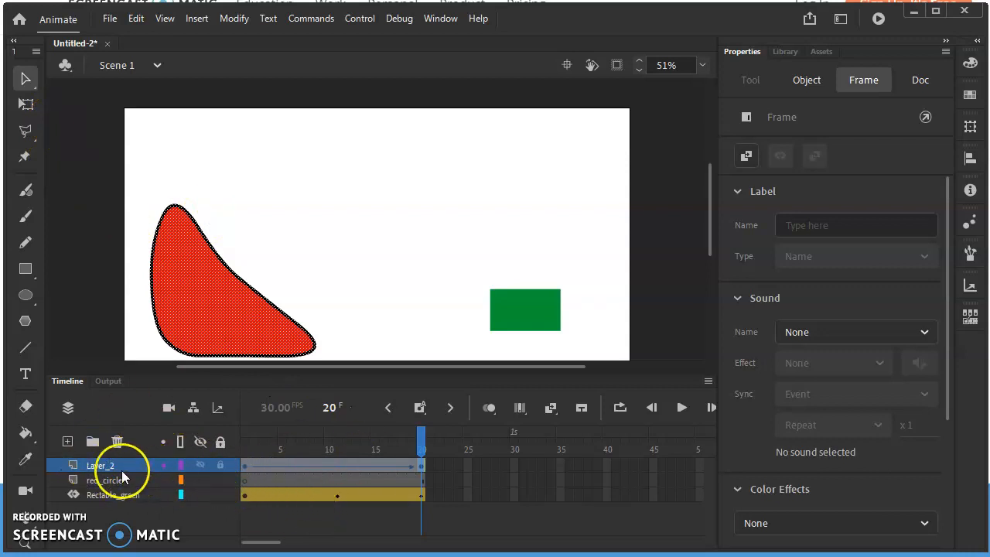
{"action": "left_click", "coordinate": [99, 481]}
{"action": "left_click", "coordinate": [271, 466]}
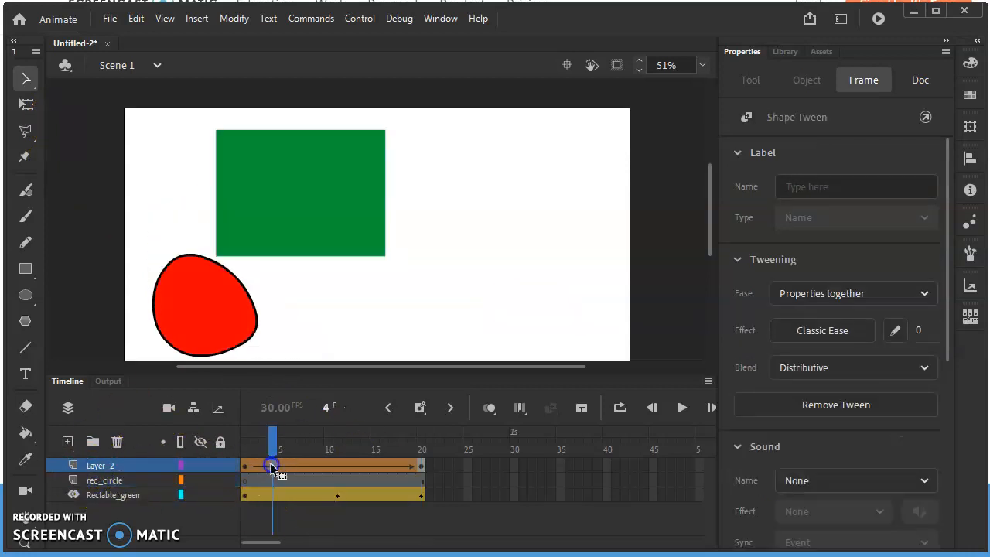
{"action": "left_click", "coordinate": [352, 527]}
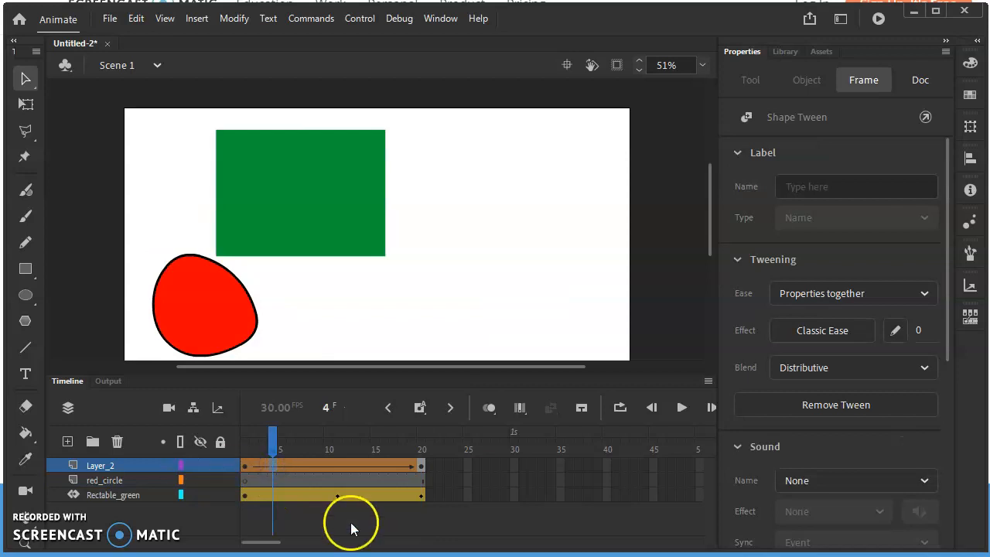
{"action": "left_click", "coordinate": [129, 465]}
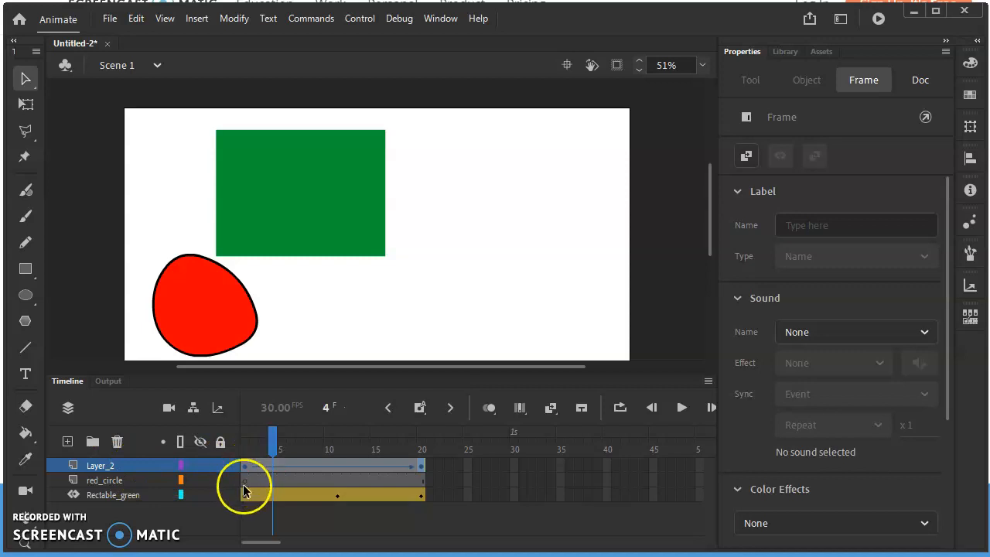
{"action": "left_click", "coordinate": [199, 465]}
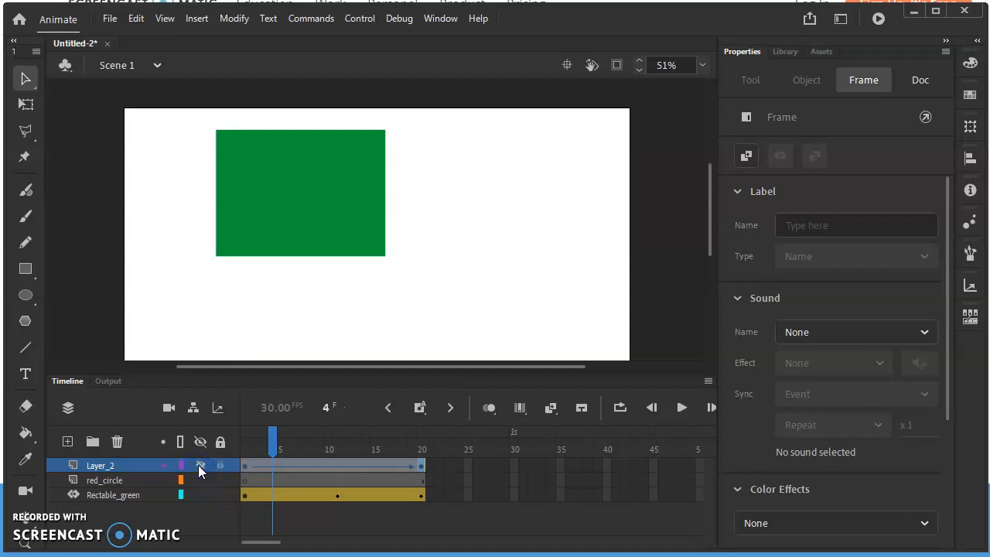
{"action": "left_click", "coordinate": [198, 465]}
Step: Rename the empty red_circle layer as blue
{"action": "left_click", "coordinate": [101, 481]}
{"action": "double_click", "coordinate": [101, 480]}
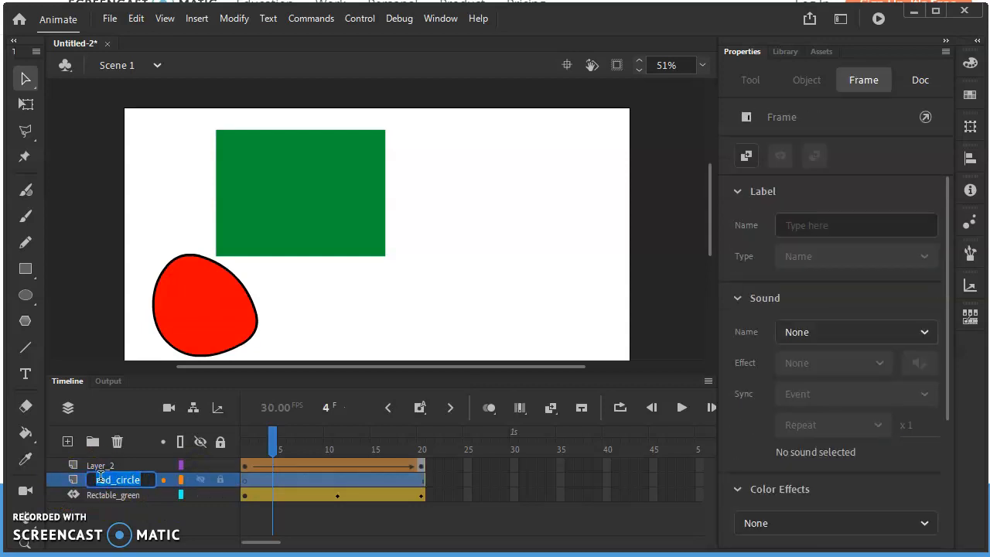
{"action": "type", "text": "blue"}
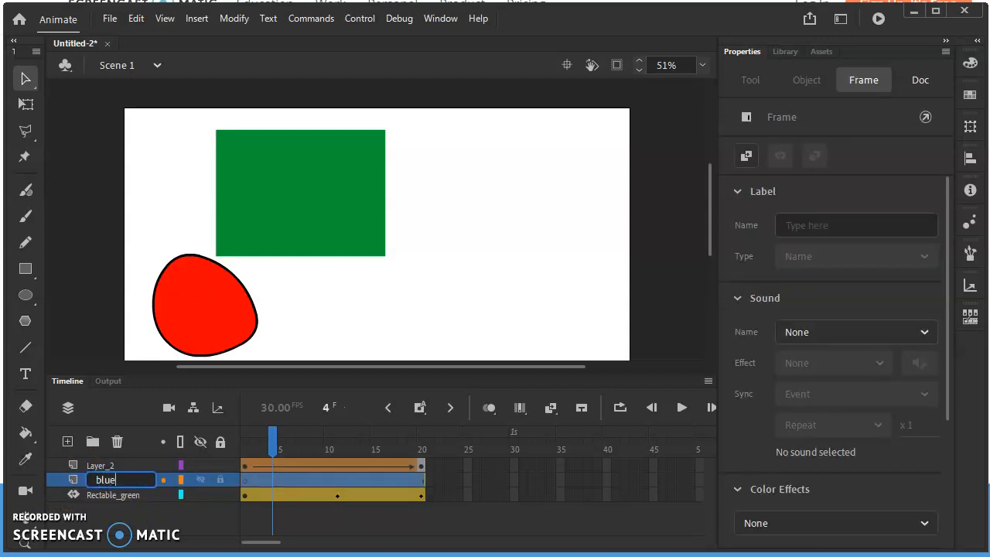
Step: Rename Layer_2, which holds the shape tween, as red-circ and accept the adjusted name
{"action": "left_click", "coordinate": [111, 465]}
{"action": "double_click", "coordinate": [116, 463]}
{"action": "type", "text": "red-circ"}
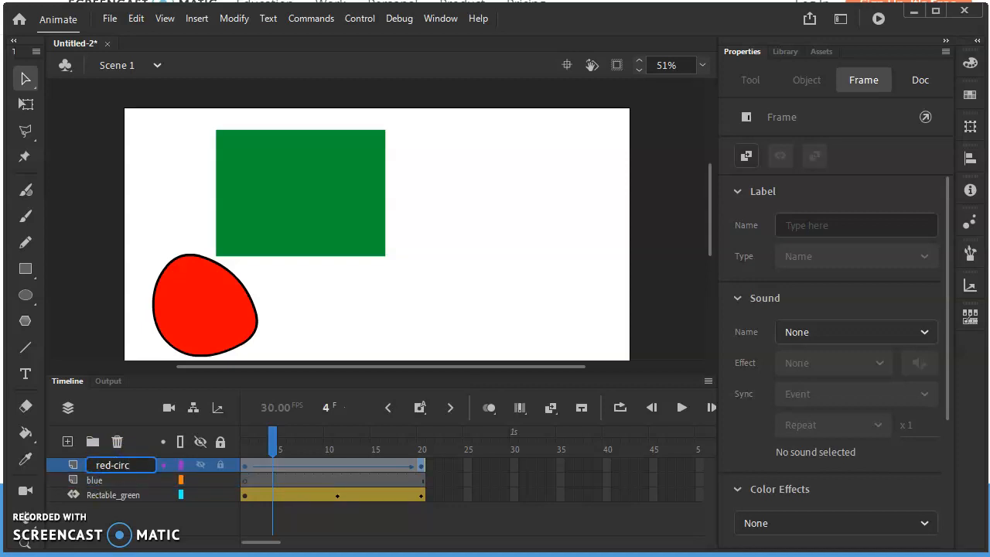
{"action": "key", "text": "Return"}
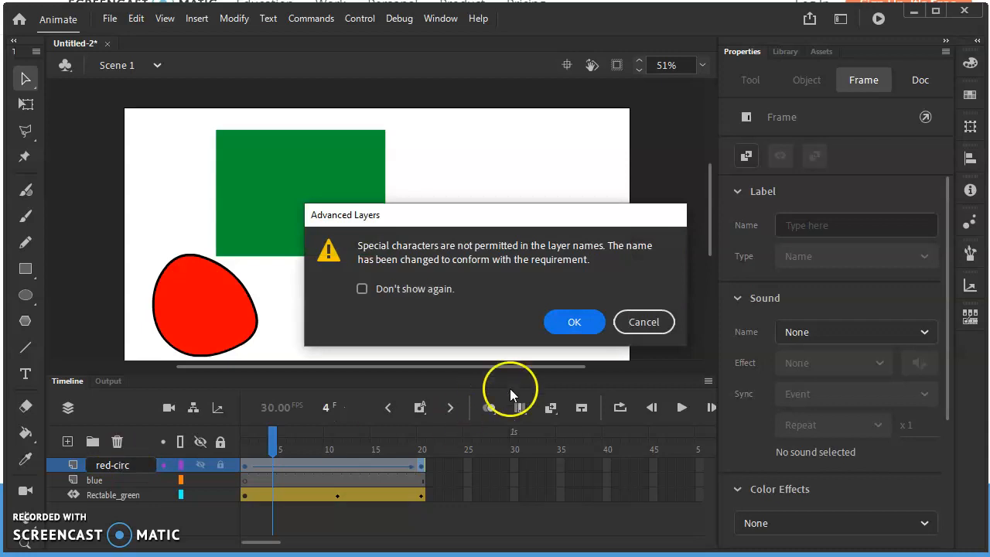
{"action": "left_click", "coordinate": [559, 320]}
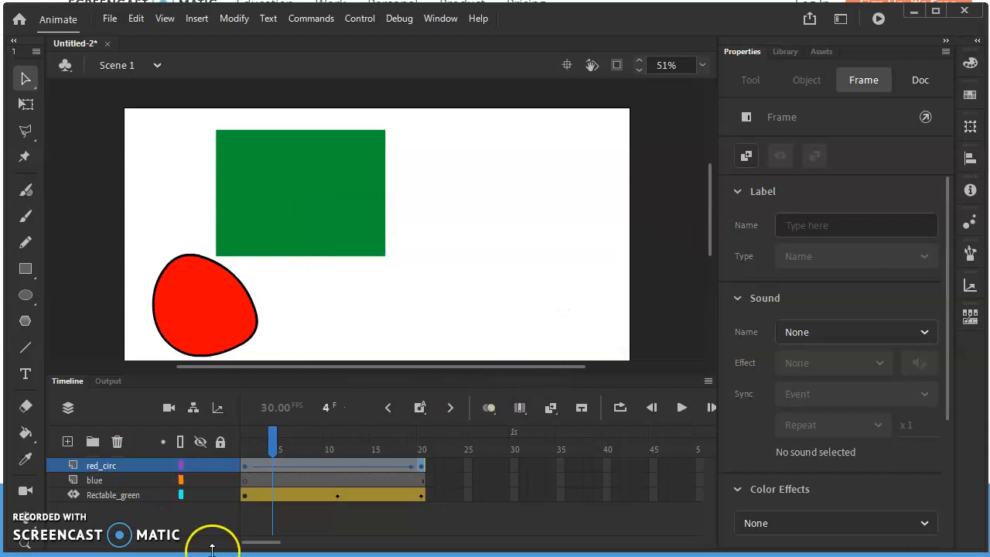
Step: Go to frame 1 and lock the red_circ and Rectable_green layers
{"action": "left_click", "coordinate": [143, 480]}
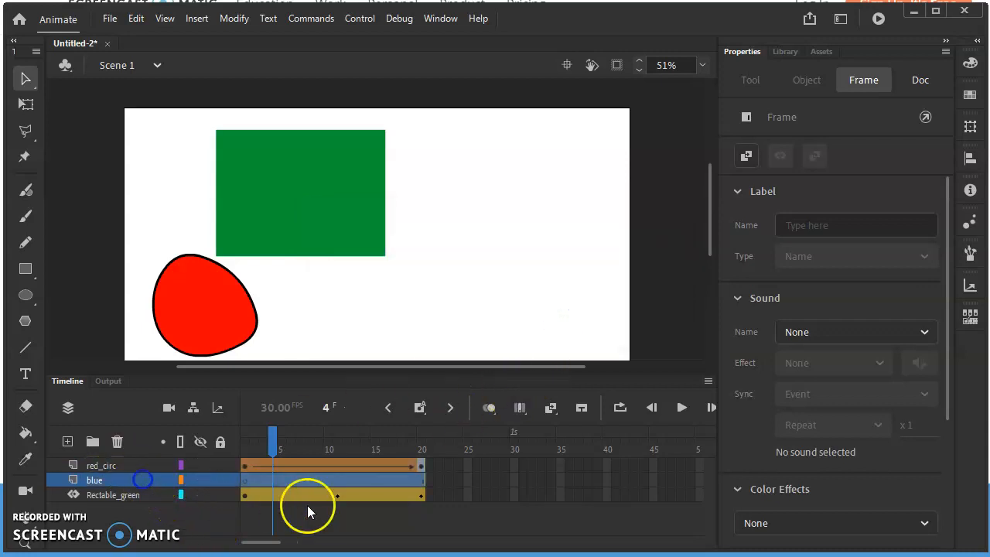
{"action": "left_click", "coordinate": [246, 467]}
{"action": "left_click", "coordinate": [248, 483]}
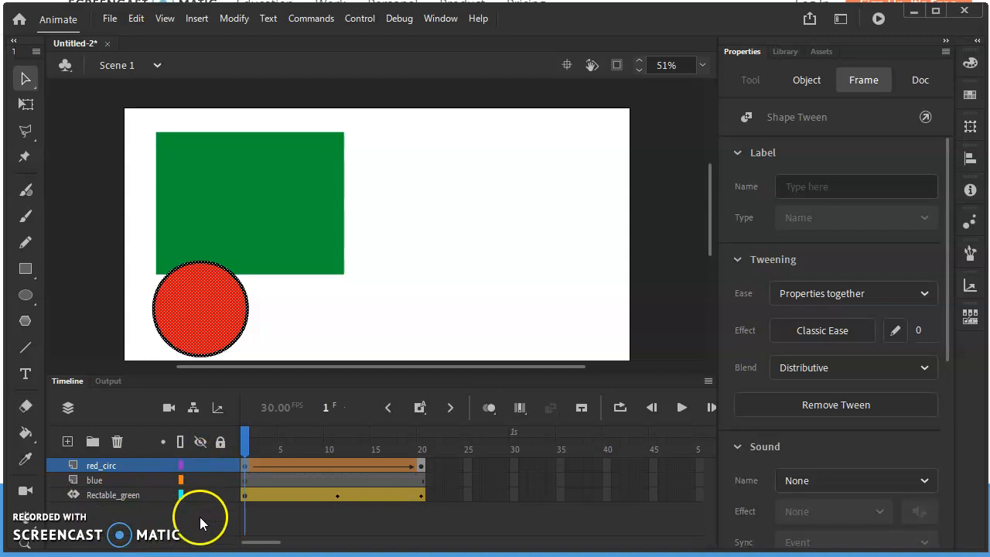
{"action": "left_click", "coordinate": [222, 465]}
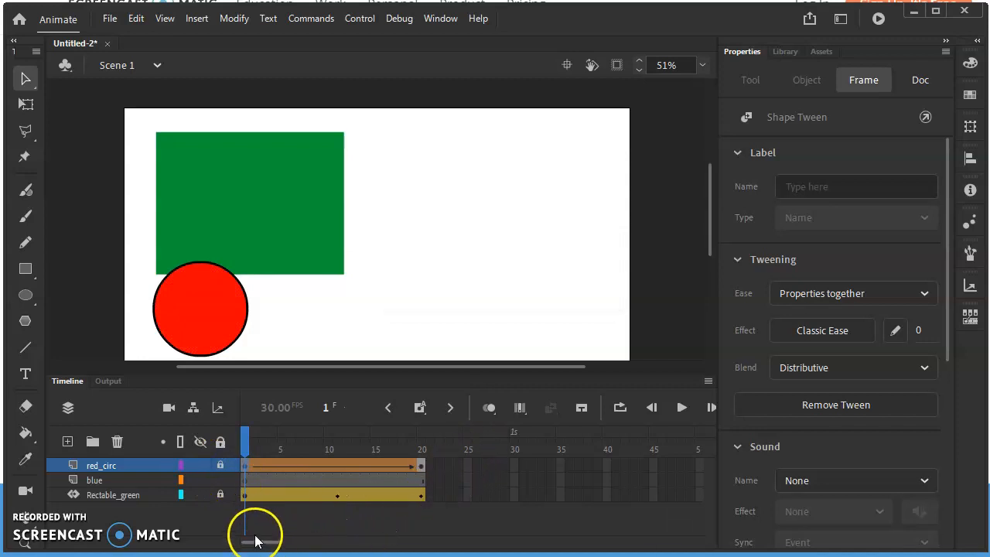
Step: On frame 1 of the blue layer, draw an 8-sided PolyStar star about 199 px wide, right of the green rectangle
{"action": "left_click", "coordinate": [246, 481]}
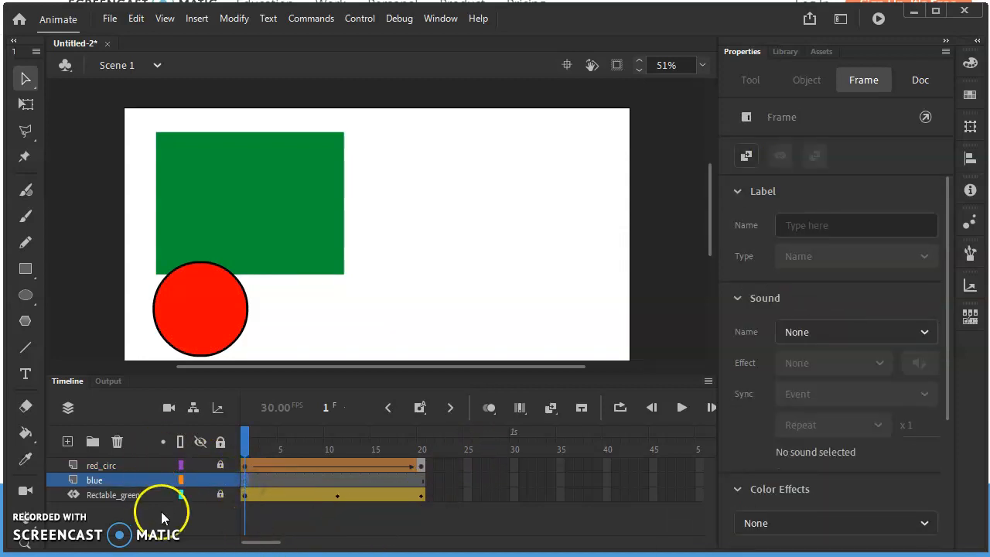
{"action": "left_click", "coordinate": [24, 324]}
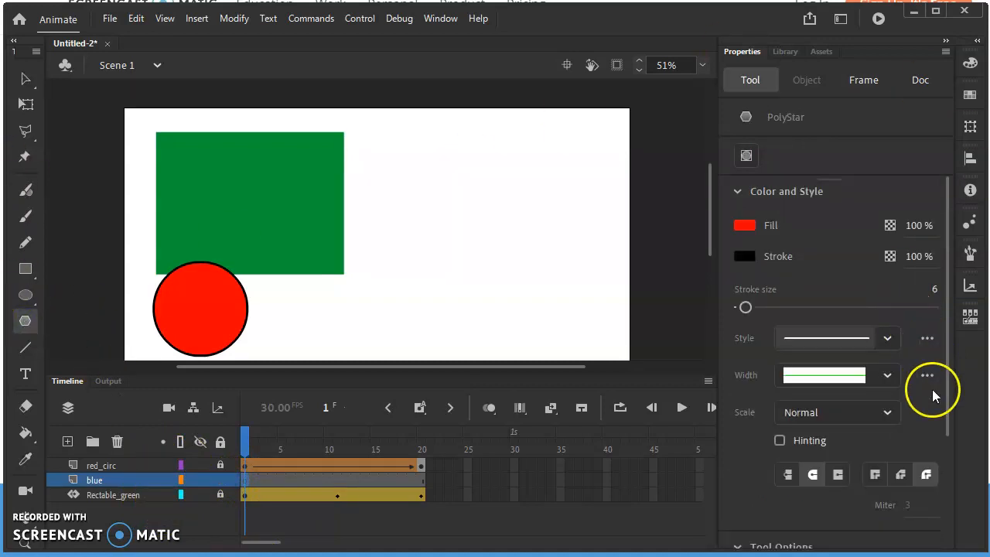
{"action": "scroll", "coordinate": [934, 395], "scroll_direction": "down", "scroll_amount": 3}
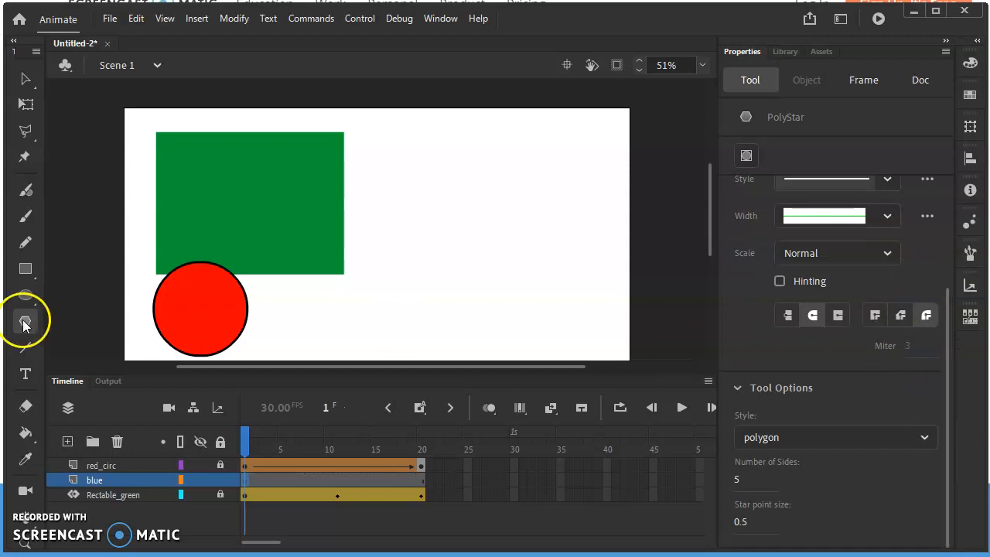
{"action": "left_click", "coordinate": [795, 439]}
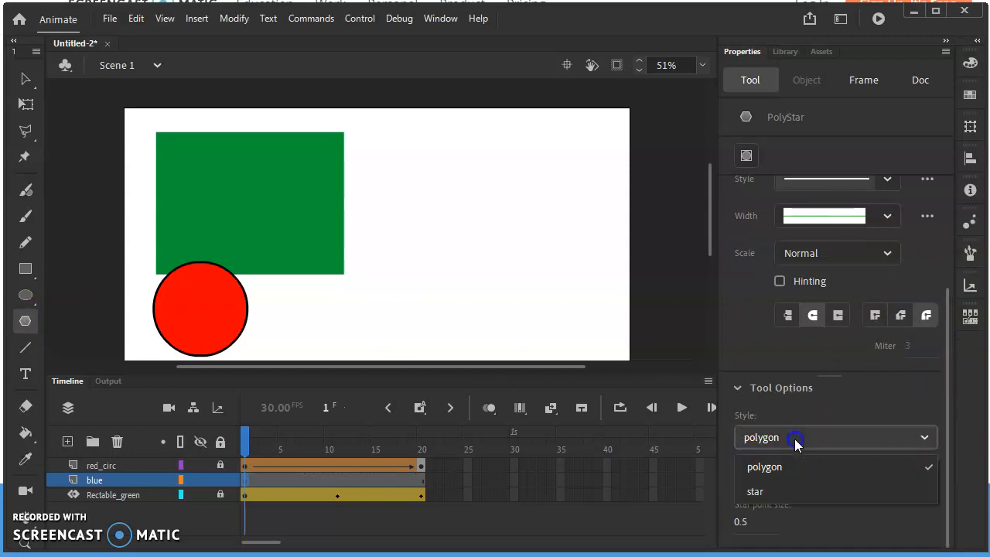
{"action": "left_click", "coordinate": [756, 493]}
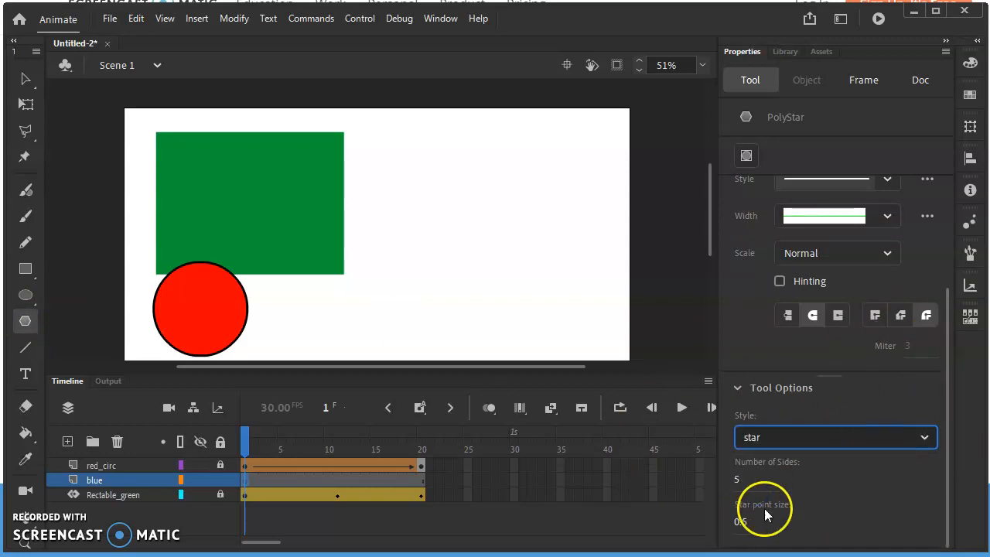
{"action": "left_click", "coordinate": [743, 480]}
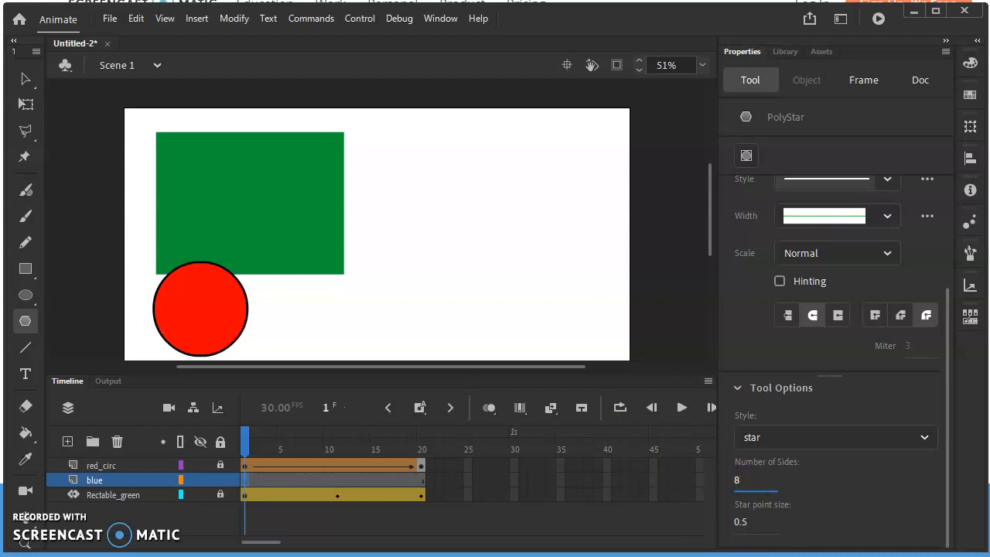
{"action": "type", "text": "8"}
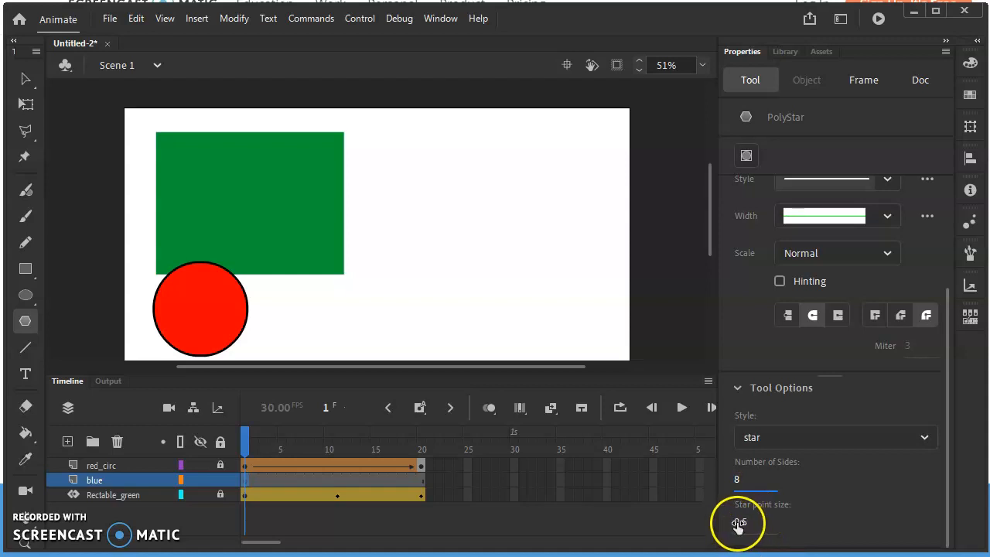
{"action": "mouse_move", "coordinate": [402, 160]}
{"action": "left_mouse_down"}
{"action": "mouse_move", "coordinate": [465, 209]}
{"action": "mouse_move", "coordinate": [439, 178]}
{"action": "left_mouse_up"}
Step: Change the star's fill color to dark blue
{"action": "left_click", "coordinate": [25, 78]}
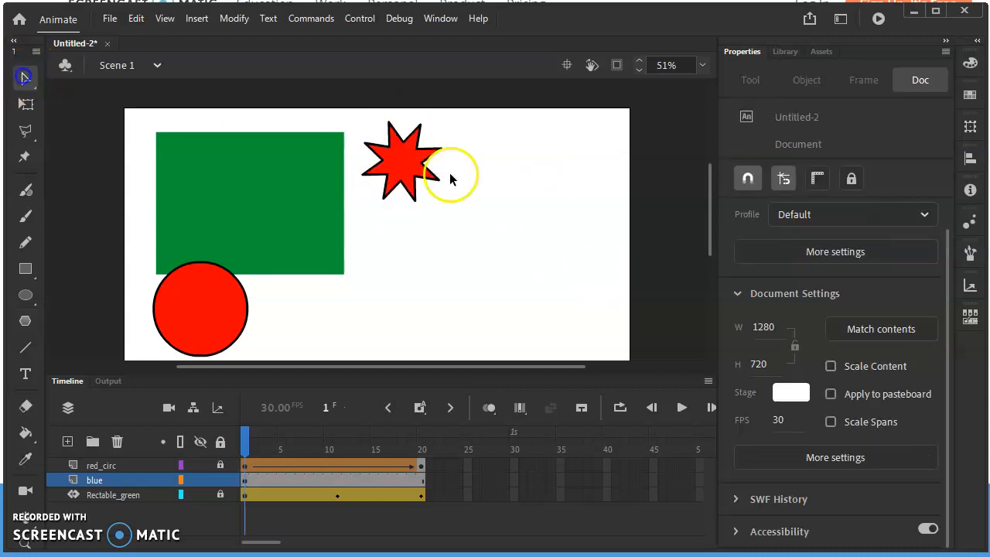
{"action": "left_click", "coordinate": [411, 160]}
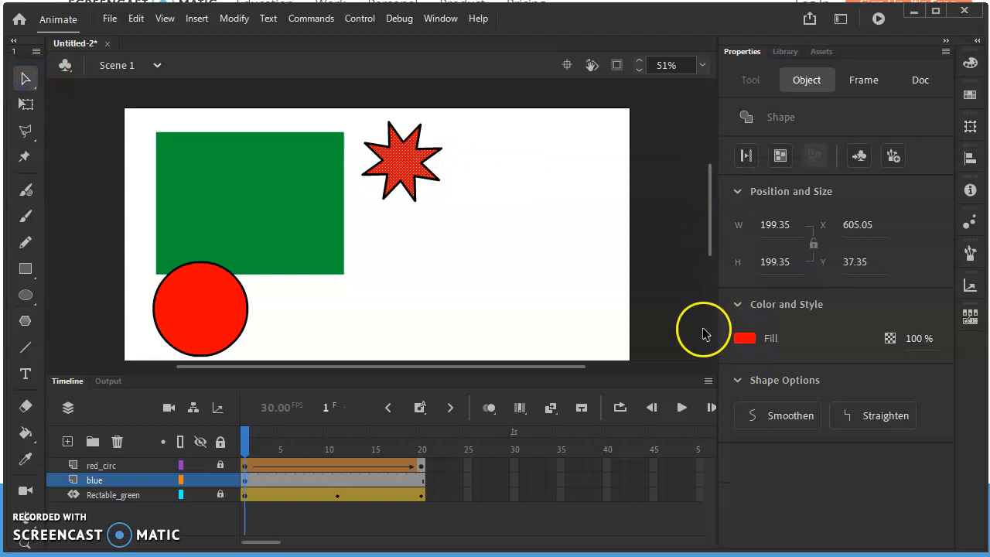
{"action": "left_click", "coordinate": [745, 341]}
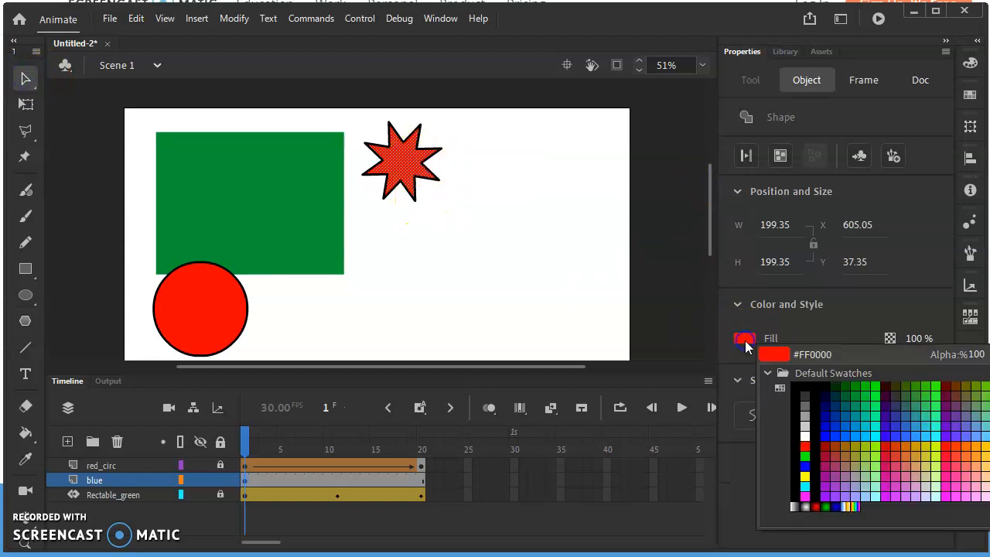
{"action": "left_click", "coordinate": [829, 417]}
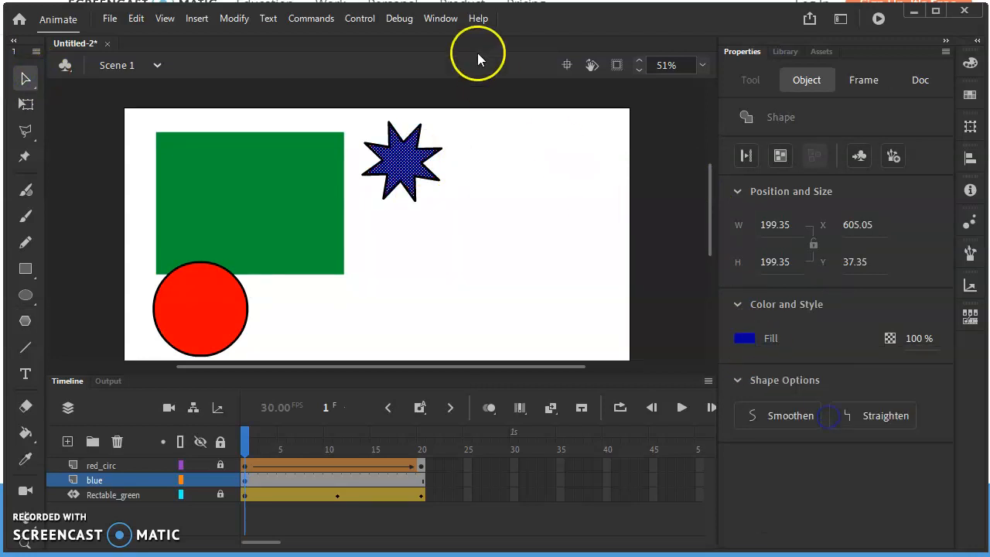
Step: Insert a blank keyframe at frame 20 of the blue layer and go to that frame
{"action": "left_click", "coordinate": [268, 469]}
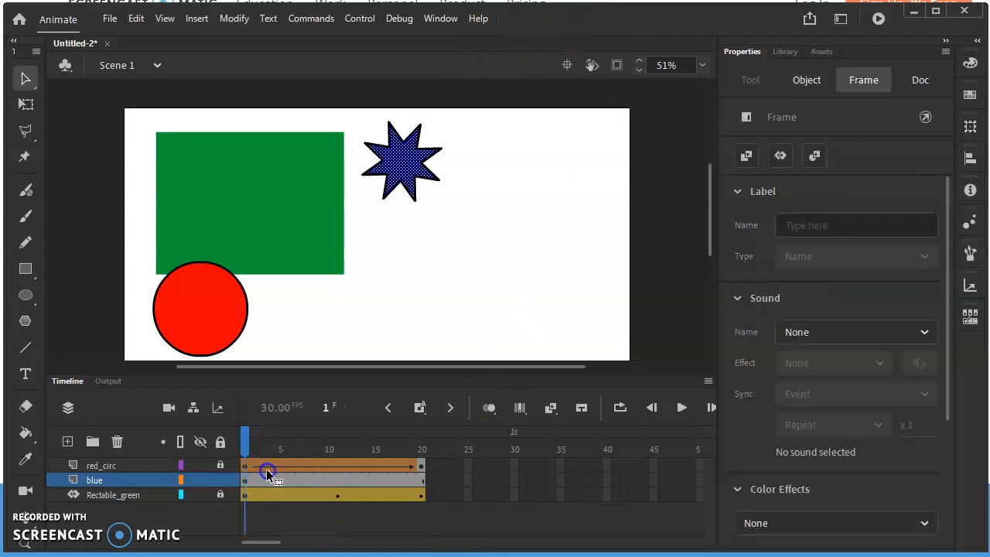
{"action": "left_click", "coordinate": [246, 480]}
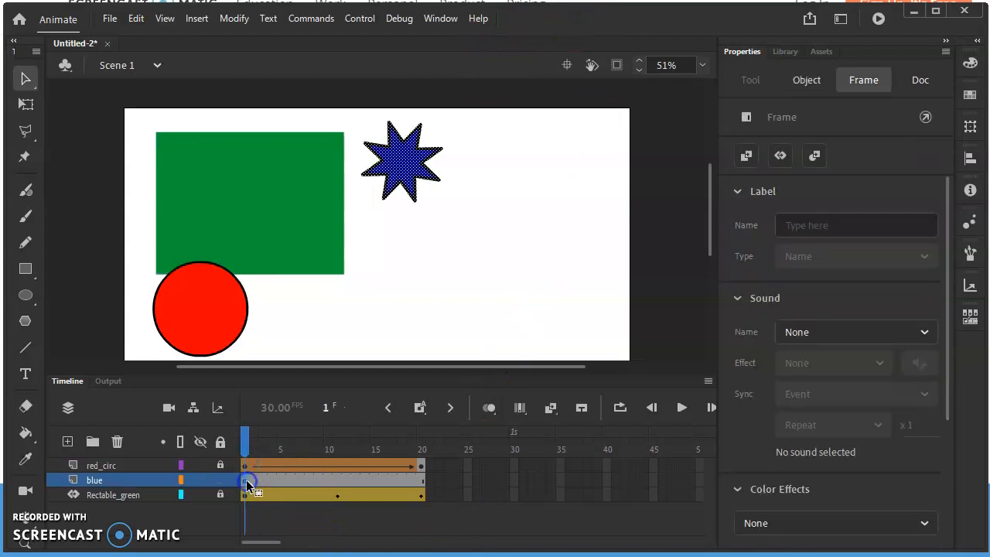
{"action": "left_click", "coordinate": [422, 482]}
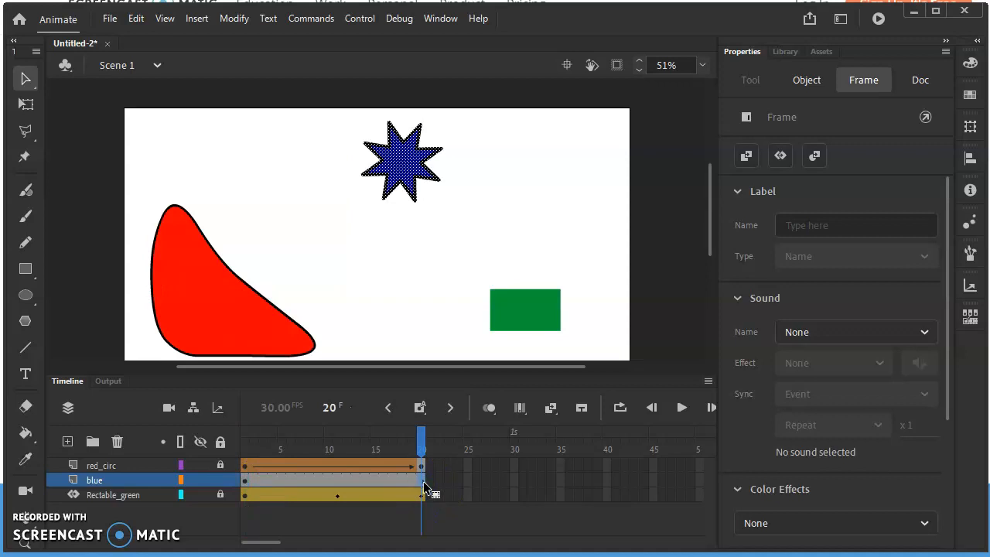
{"action": "right_click", "coordinate": [424, 482]}
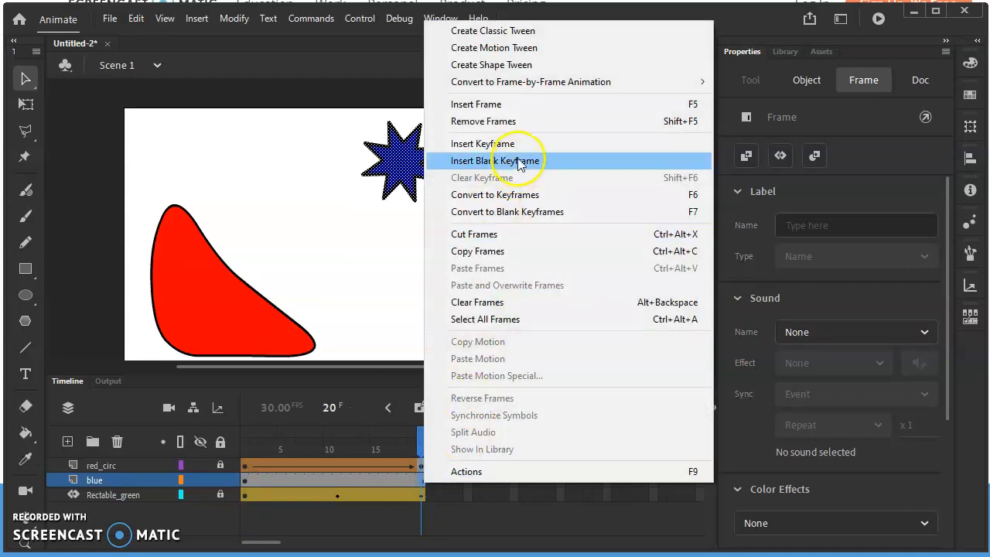
{"action": "left_click", "coordinate": [519, 161]}
{"action": "left_click", "coordinate": [400, 481]}
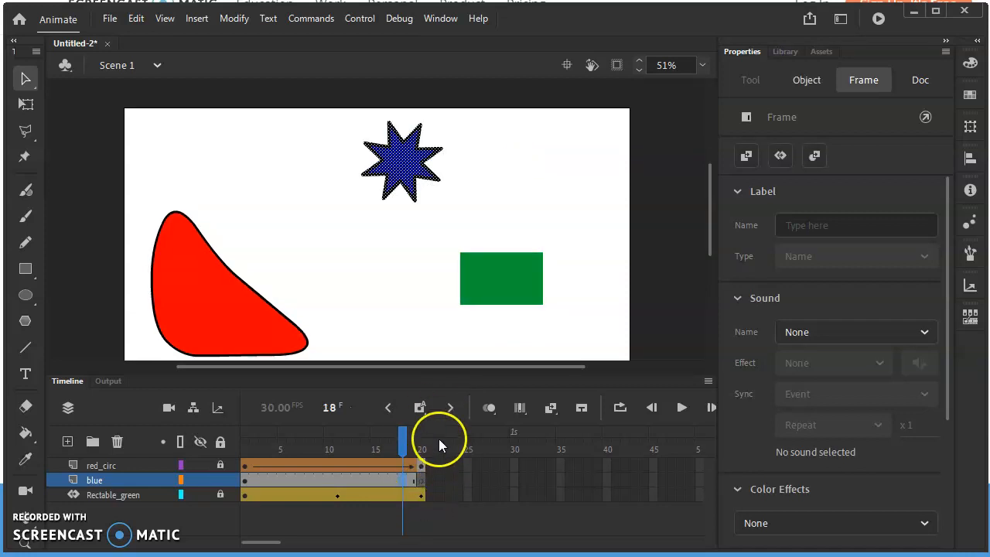
{"action": "left_click", "coordinate": [421, 481]}
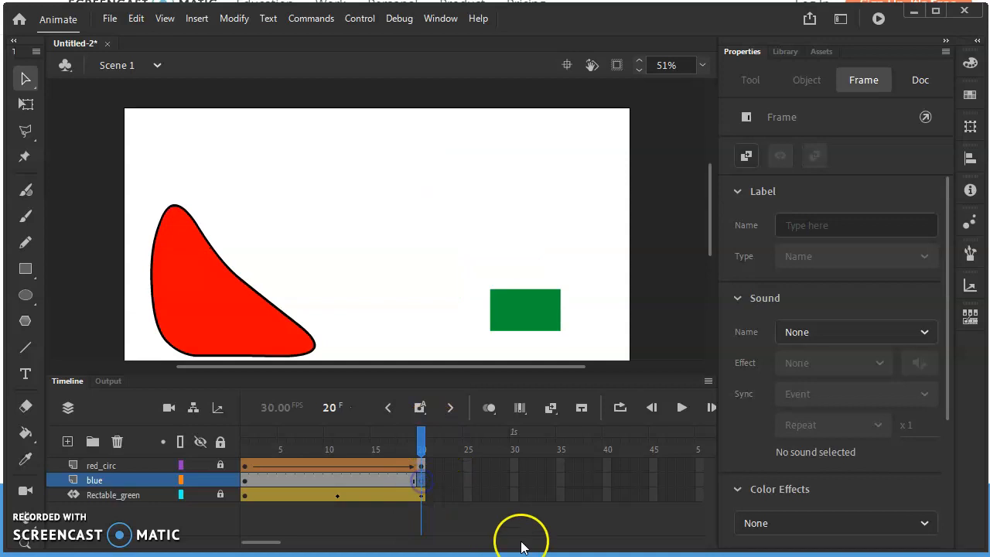
Step: On frame 20 of the blue layer, draw a circle with bright green fill and purple stroke above the red shape
{"action": "left_click", "coordinate": [25, 300]}
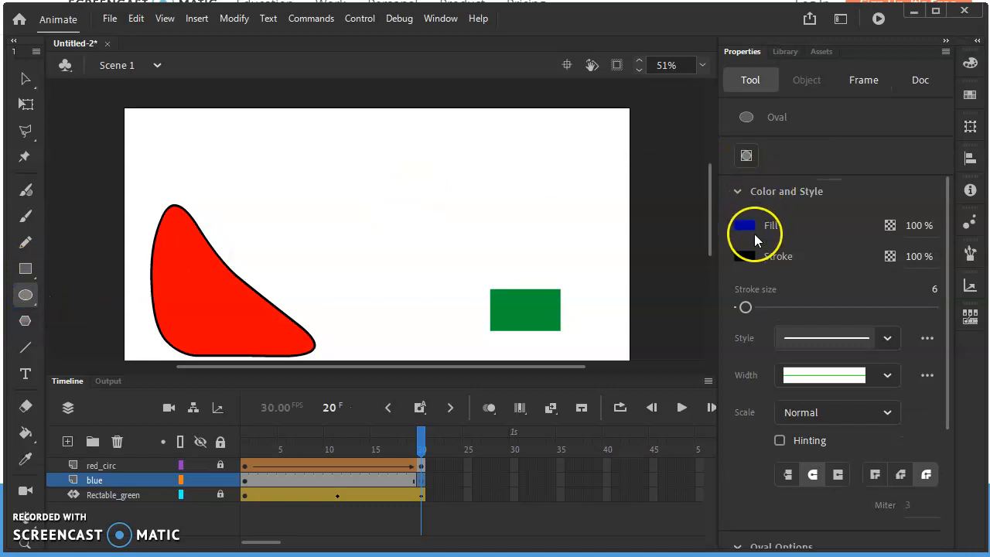
{"action": "left_click", "coordinate": [752, 230]}
{"action": "left_click", "coordinate": [880, 261]}
{"action": "left_click", "coordinate": [747, 259]}
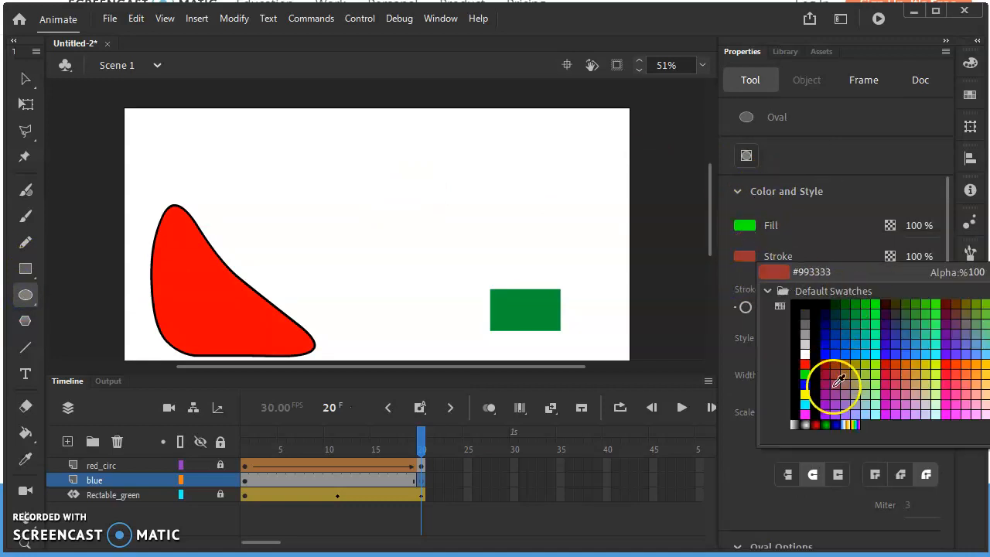
{"action": "left_click", "coordinate": [817, 410]}
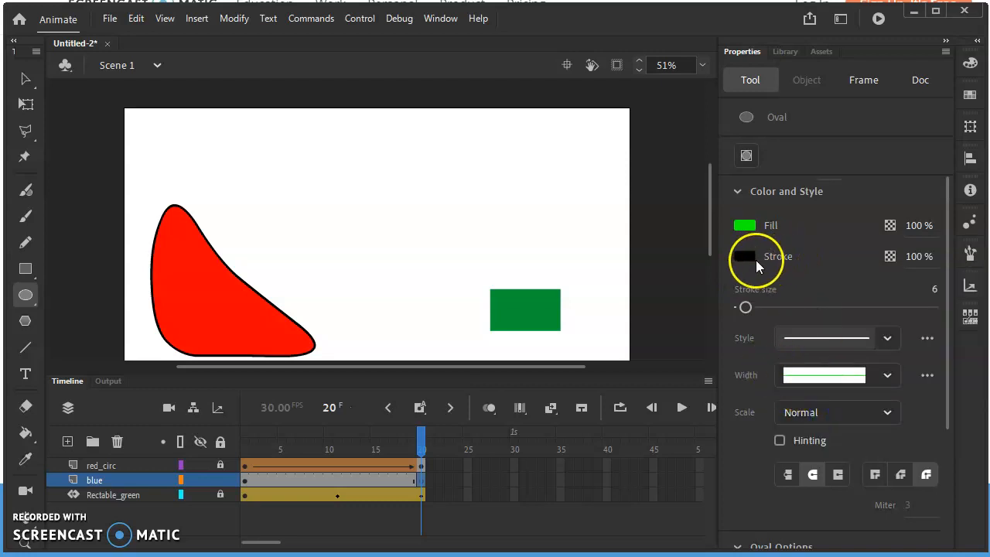
{"action": "left_click", "coordinate": [756, 260]}
{"action": "left_click", "coordinate": [818, 411]}
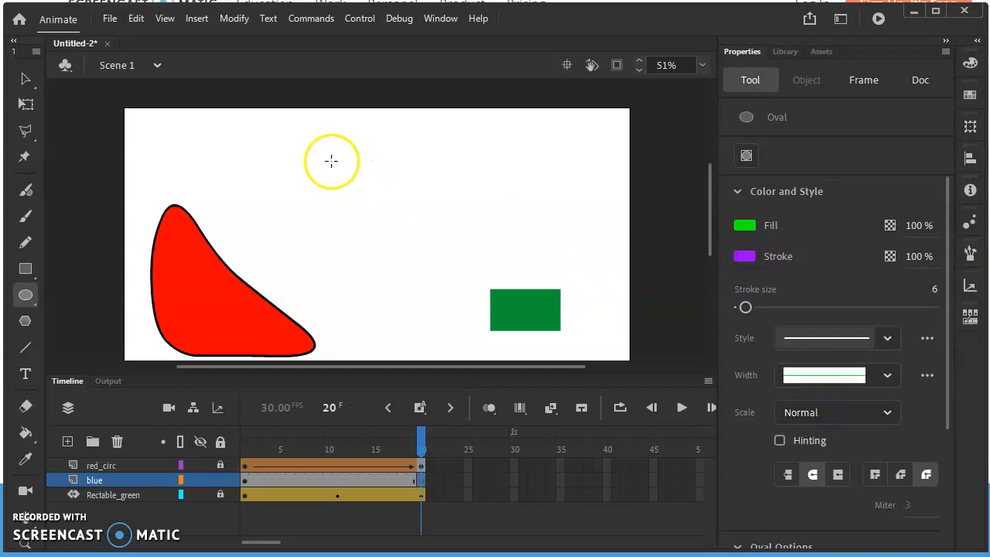
{"action": "mouse_move", "coordinate": [161, 127]}
{"action": "left_mouse_down"}
{"action": "mouse_move", "coordinate": [214, 165]}
{"action": "mouse_move", "coordinate": [283, 160]}
{"action": "mouse_move", "coordinate": [227, 171]}
{"action": "left_mouse_up"}
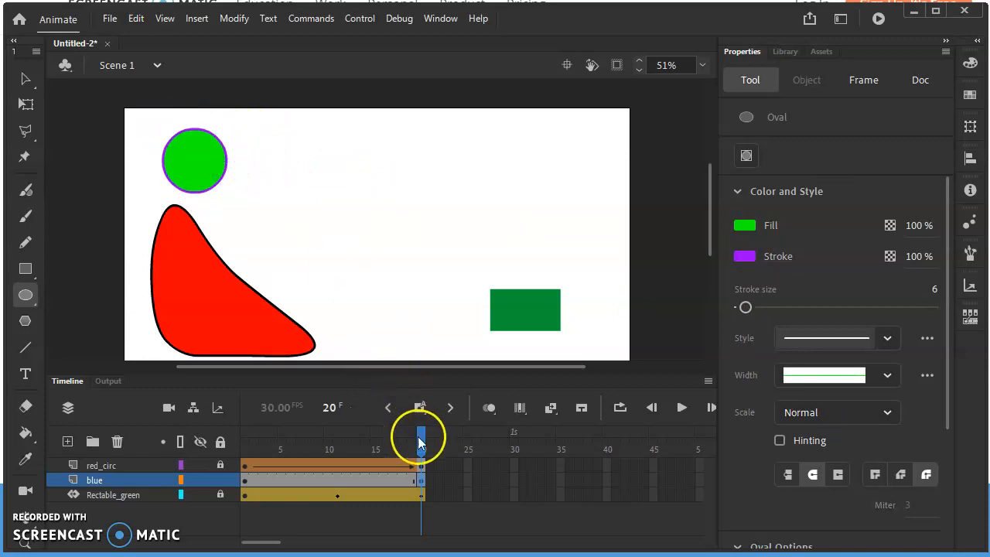
Step: Create a shape tween on the blue layer between the star at frame 1 and the circle at frame 20
{"action": "mouse_move", "coordinate": [416, 442]}
{"action": "left_mouse_down"}
{"action": "mouse_move", "coordinate": [385, 441]}
{"action": "mouse_move", "coordinate": [424, 441]}
{"action": "left_mouse_up"}
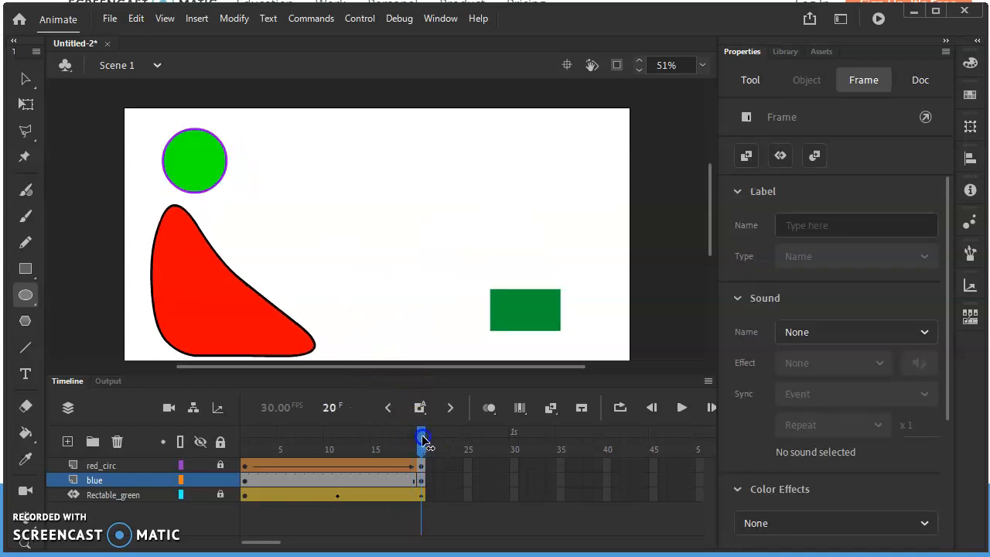
{"action": "left_click", "coordinate": [371, 481]}
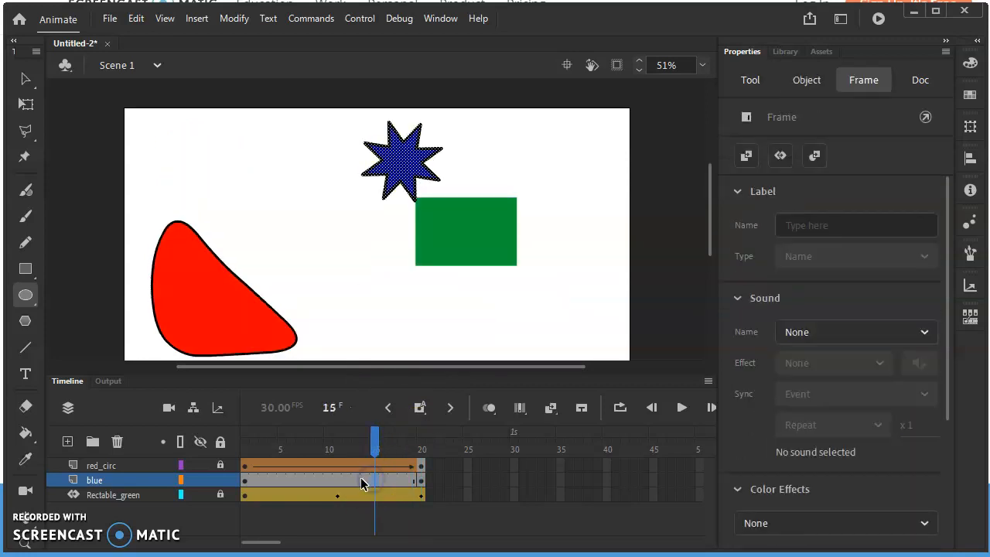
{"action": "right_click", "coordinate": [359, 482]}
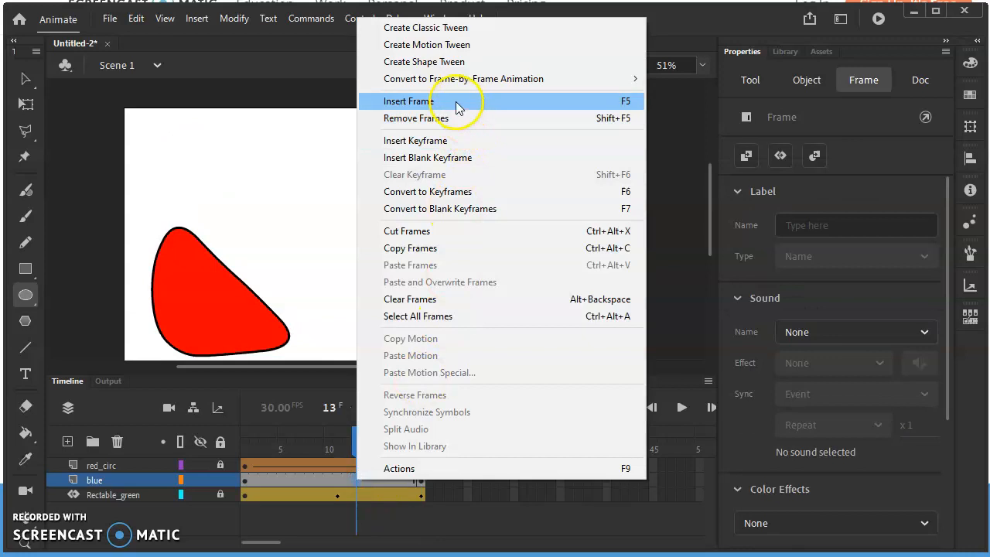
{"action": "left_click", "coordinate": [444, 61]}
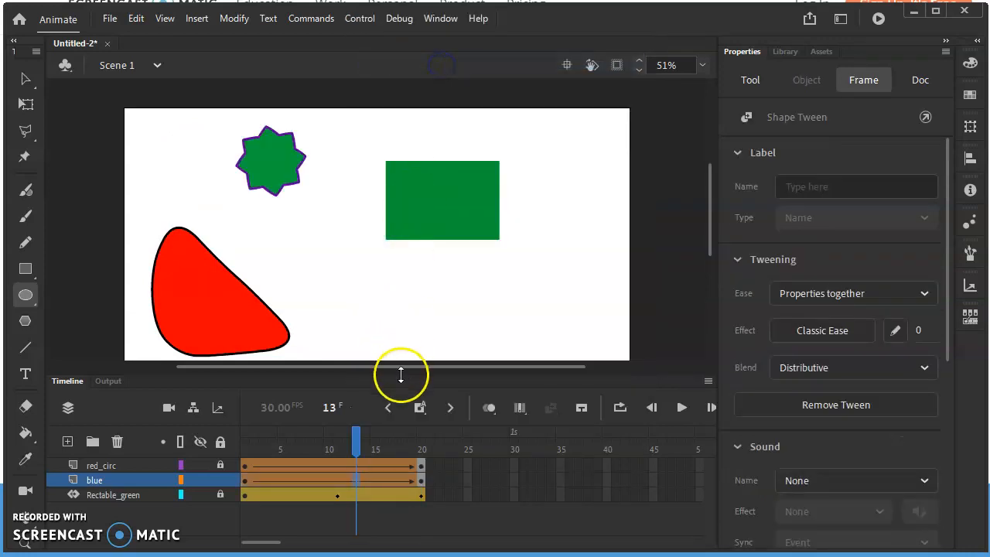
Step: Scrub the timeline and check the start and end keyframes of the red_circ shape tween
{"action": "left_click_drag", "start_coordinate": [360, 448], "coordinate": [234, 469]}
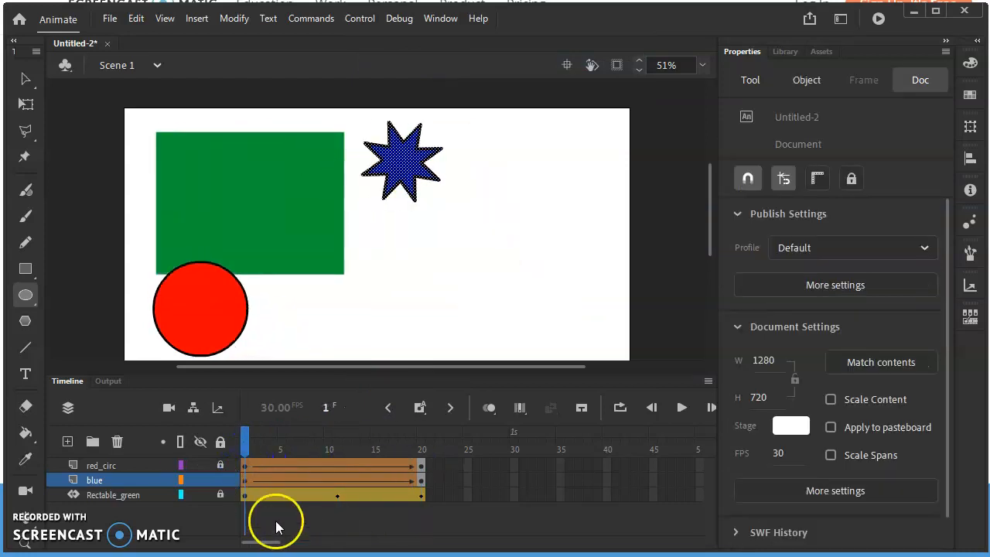
{"action": "left_click", "coordinate": [243, 466]}
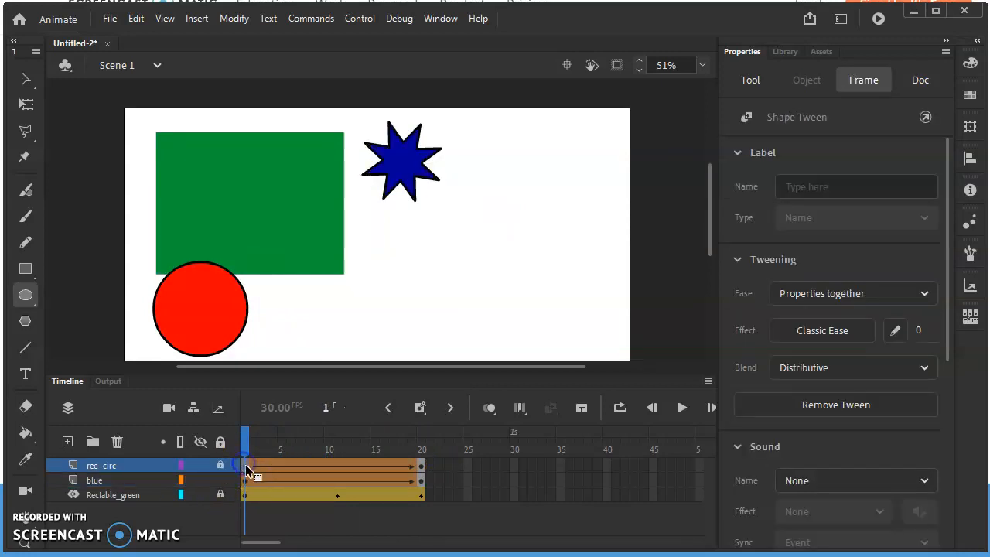
{"action": "left_click", "coordinate": [418, 467]}
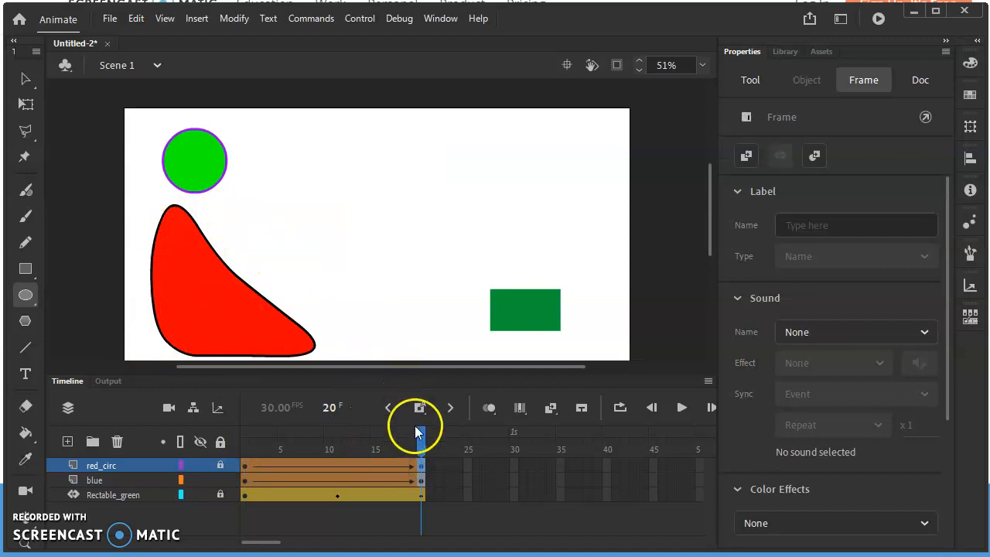
{"action": "left_click_drag", "start_coordinate": [419, 439], "coordinate": [347, 439]}
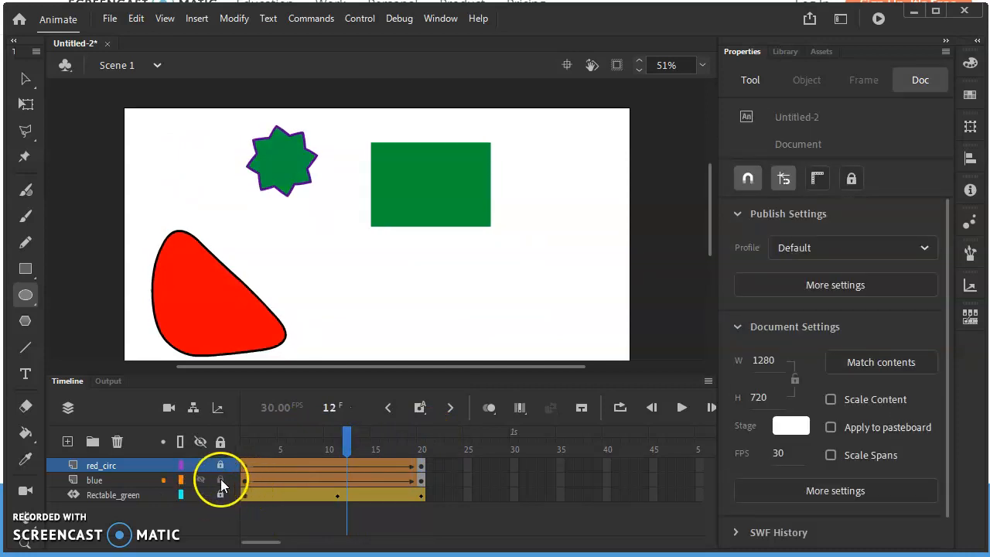
Step: Hide the red_circ layer and scrub between frames 1 and 20 to preview the blue layer's shape tween
{"action": "left_click", "coordinate": [200, 465]}
{"action": "left_click", "coordinate": [242, 482]}
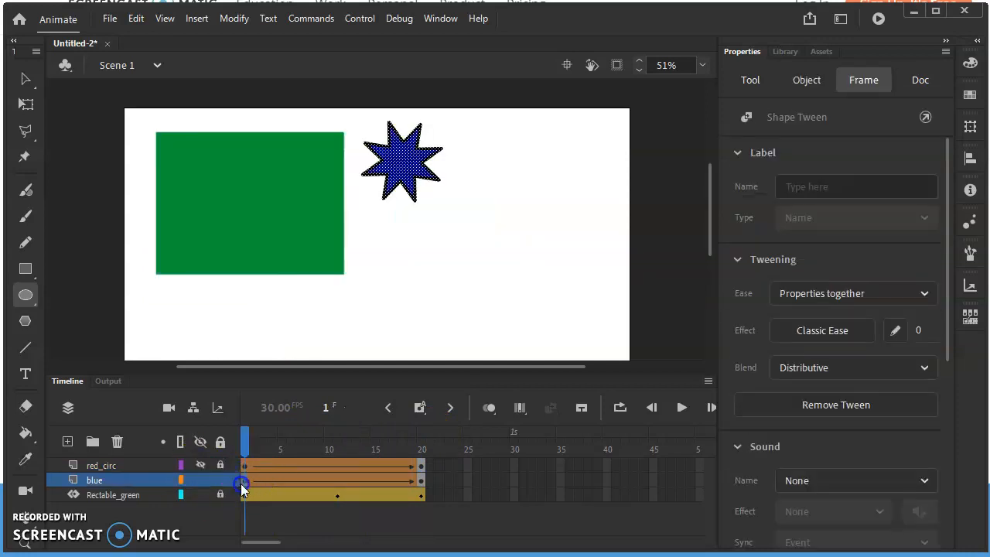
{"action": "left_click", "coordinate": [421, 480]}
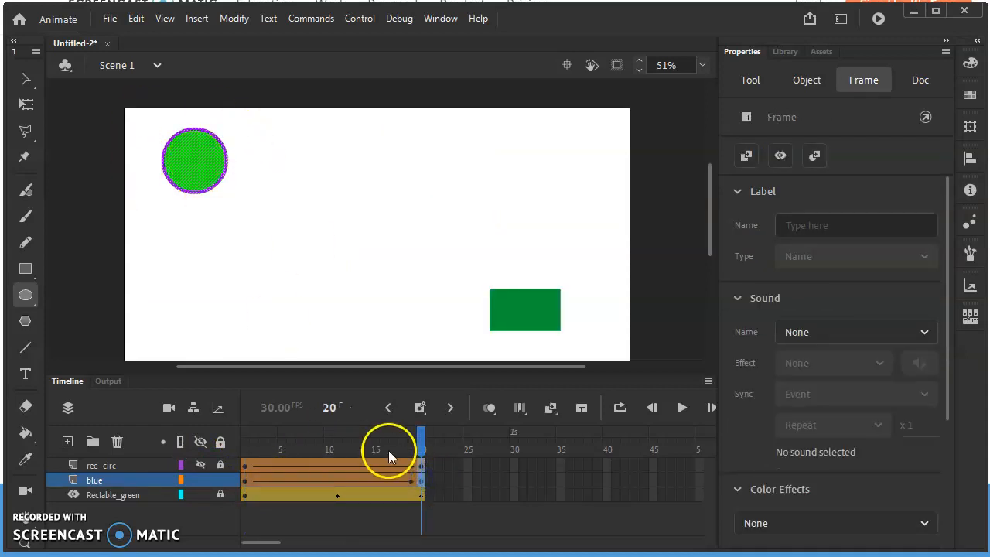
{"action": "left_click_drag", "start_coordinate": [419, 449], "coordinate": [302, 449]}
{"action": "left_click_drag", "start_coordinate": [358, 449], "coordinate": [335, 480]}
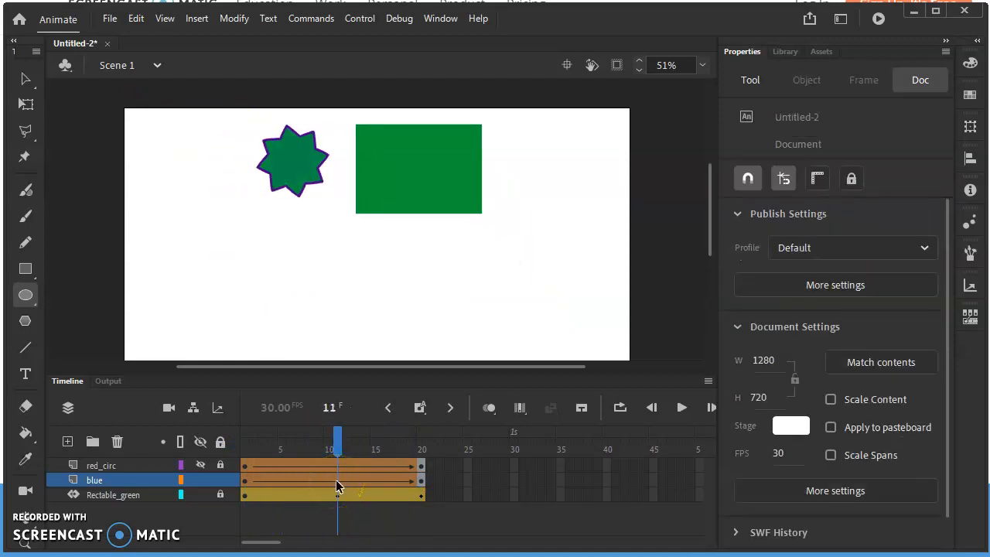
Step: Add a new layer below Rectable_green and name it background
{"action": "left_click", "coordinate": [66, 440]}
{"action": "left_click_drag", "start_coordinate": [104, 480], "coordinate": [106, 520]}
{"action": "double_click", "coordinate": [103, 511]}
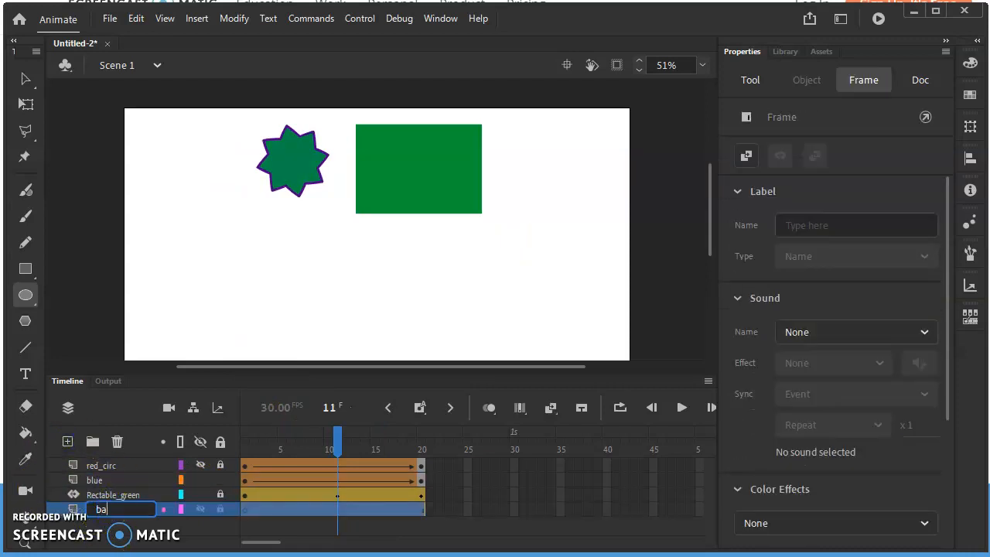
{"action": "type", "text": "background"}
{"action": "key", "text": "Return"}
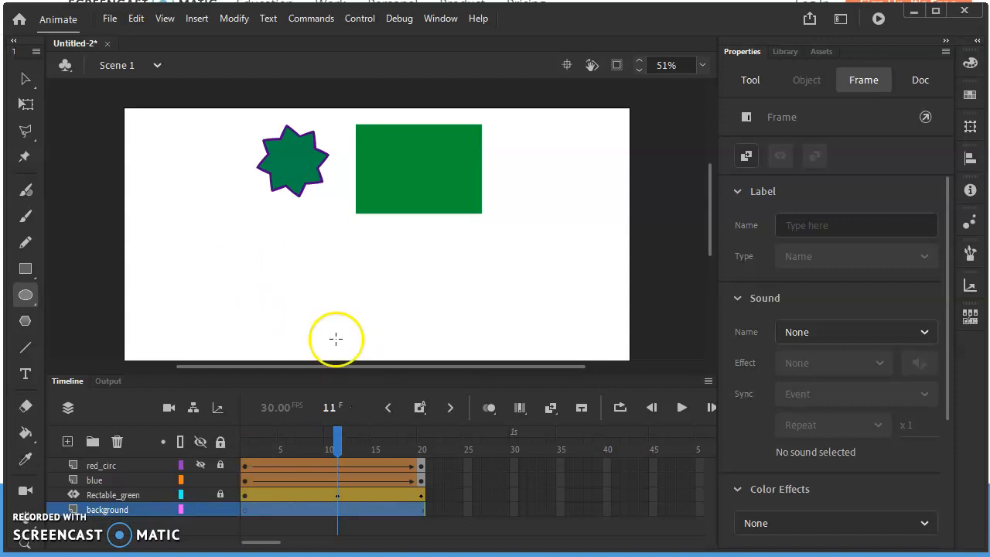
Step: Import the brick wall JPG from the backgrounds folder inside Image compostites to the stage on the background layer
{"action": "left_click", "coordinate": [108, 19]}
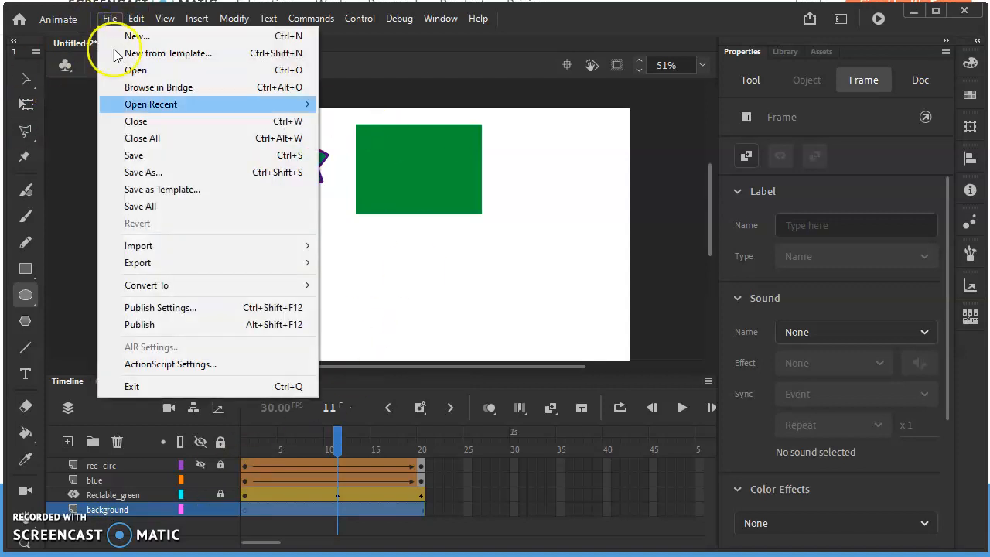
{"action": "mouse_move", "coordinate": [290, 249]}
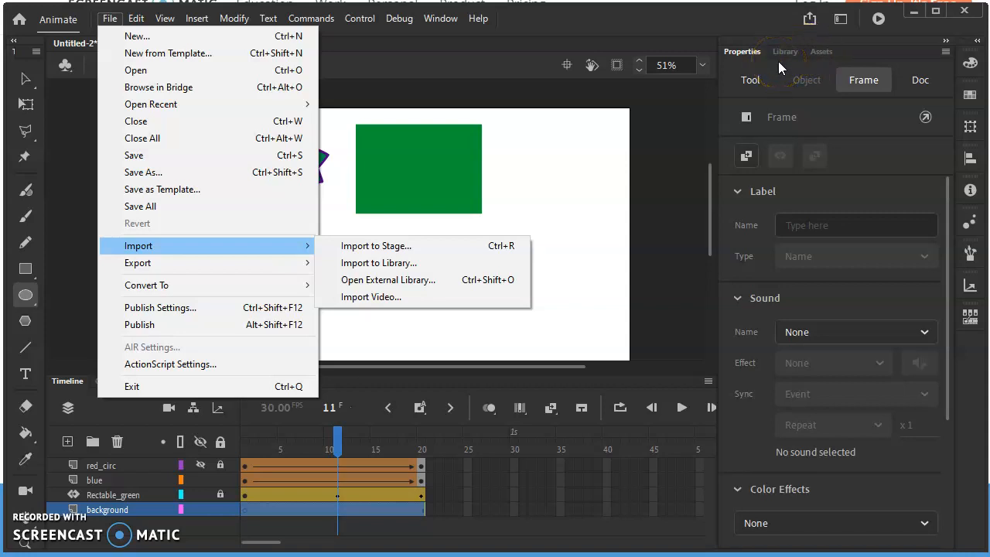
{"action": "left_click", "coordinate": [360, 247]}
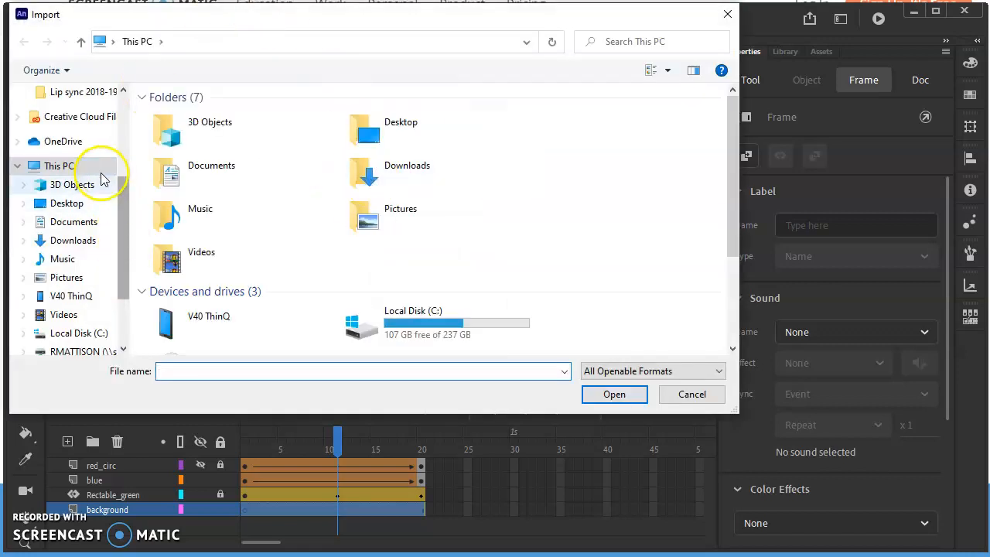
{"action": "scroll", "coordinate": [87, 195], "scroll_direction": "up", "scroll_amount": 3}
{"action": "scroll", "coordinate": [85, 182], "scroll_direction": "up", "scroll_amount": 2}
{"action": "left_click", "coordinate": [77, 166]}
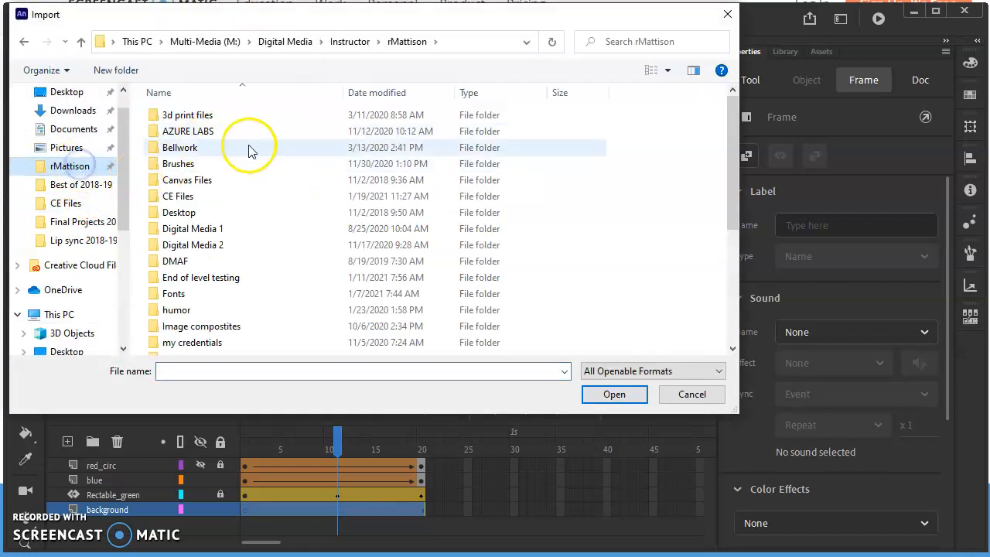
{"action": "scroll", "coordinate": [257, 207], "scroll_direction": "down", "scroll_amount": 3}
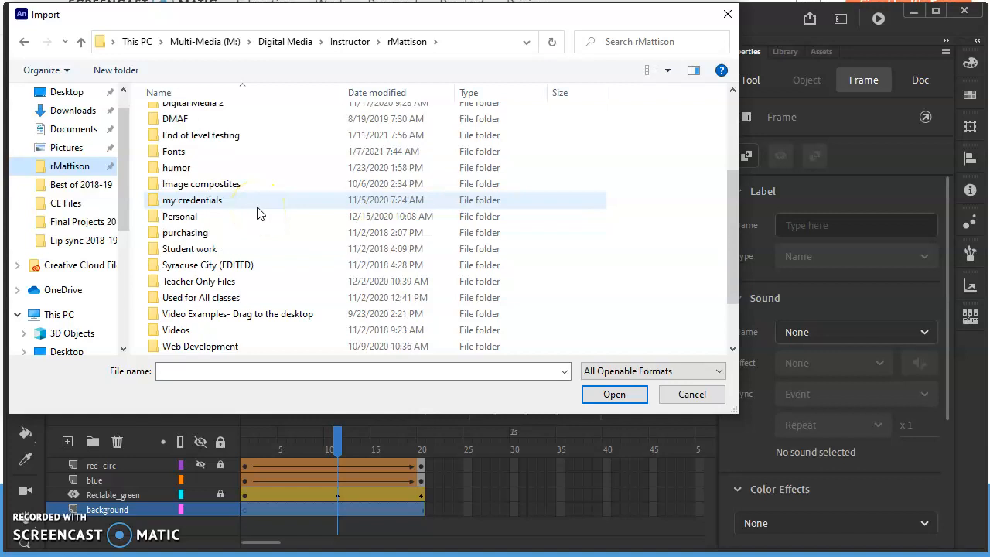
{"action": "left_click", "coordinate": [223, 188]}
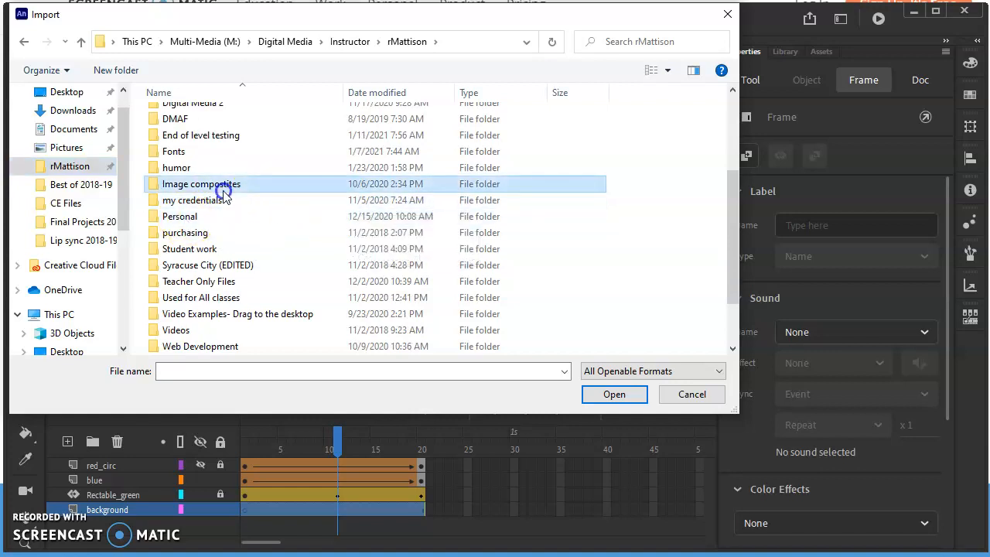
{"action": "left_click", "coordinate": [222, 189]}
{"action": "double_click", "coordinate": [182, 149]}
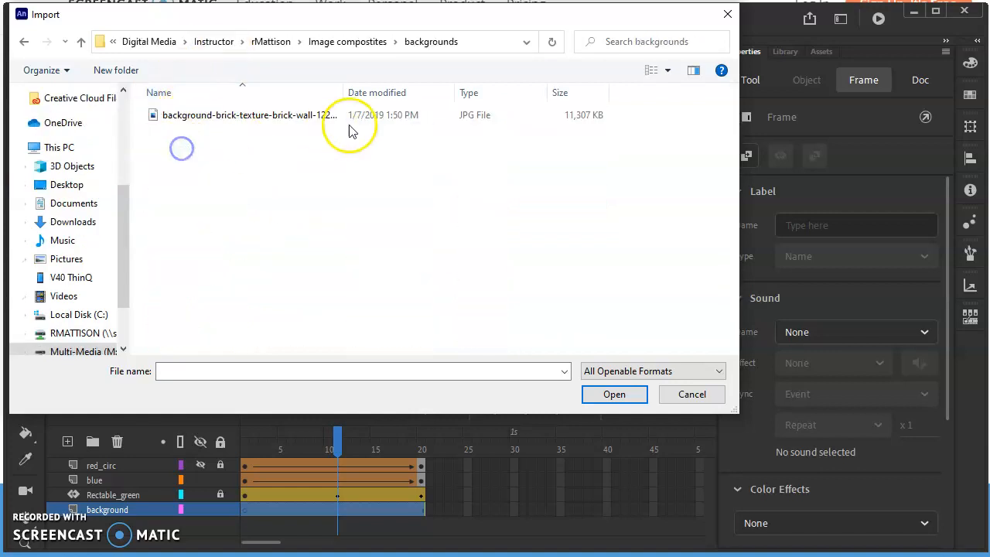
{"action": "double_click", "coordinate": [227, 120]}
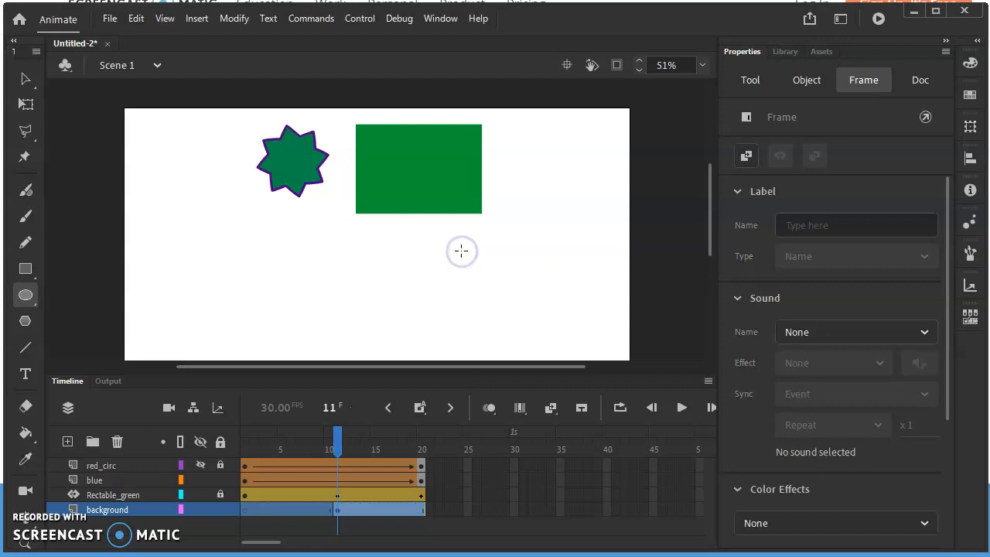
Step: Move the brick image's keyframe on the background layer from frame 11 to frame 1 and scrub through the animation
{"action": "left_click", "coordinate": [337, 511]}
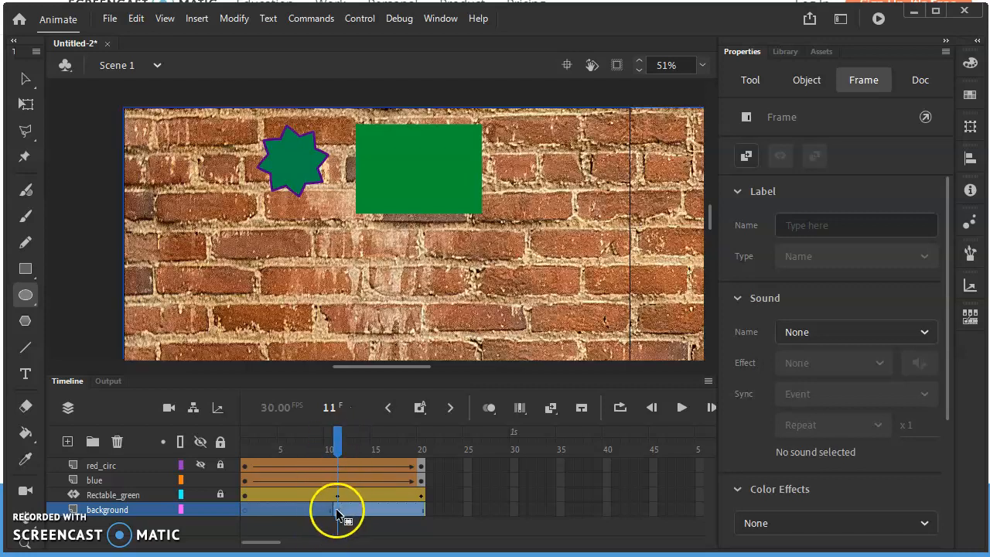
{"action": "left_click", "coordinate": [337, 511]}
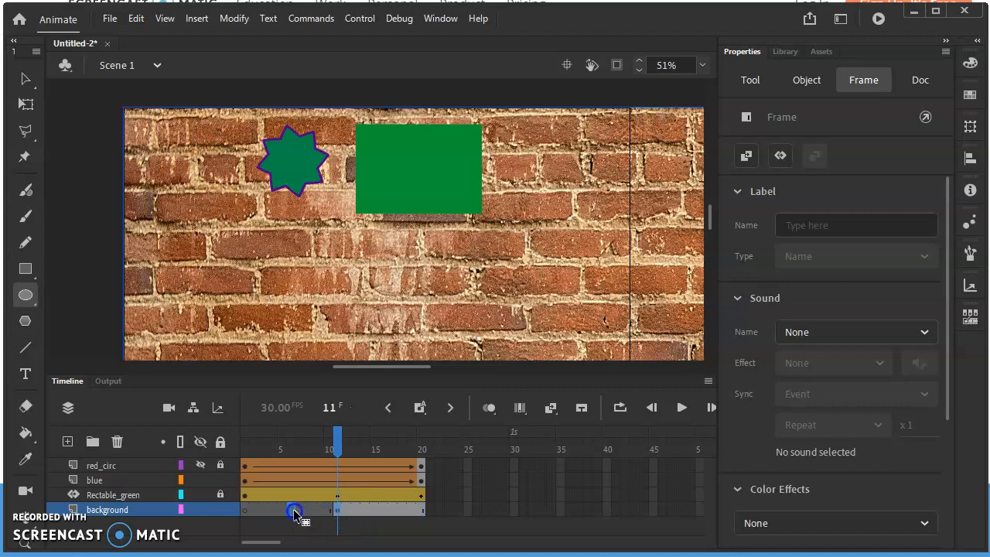
{"action": "left_click", "coordinate": [245, 511]}
{"action": "left_click_drag", "start_coordinate": [250, 448], "coordinate": [306, 441]}
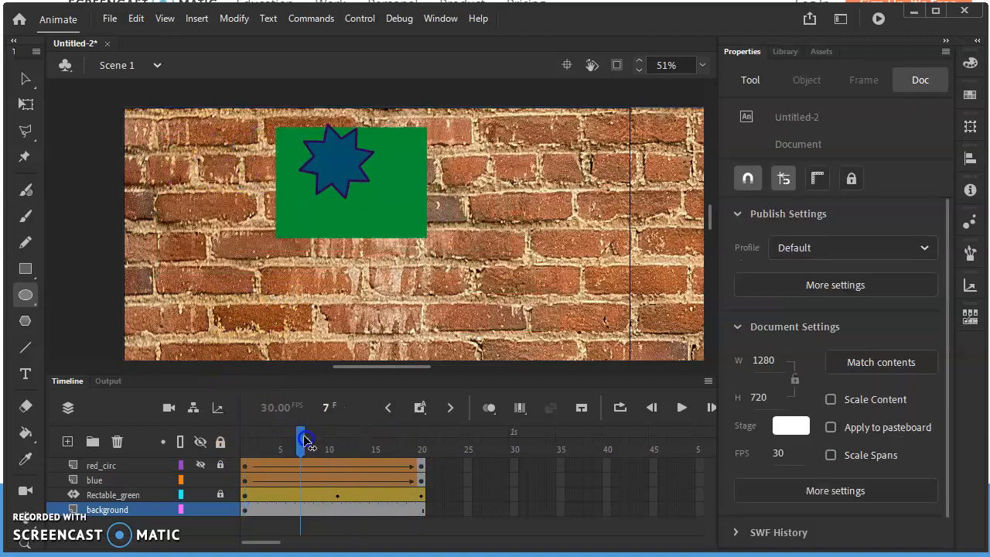
Step: Undo the last keyframe move on the background layer
{"action": "key", "text": "ctrl+z"}
{"action": "key", "text": "ctrl+z"}
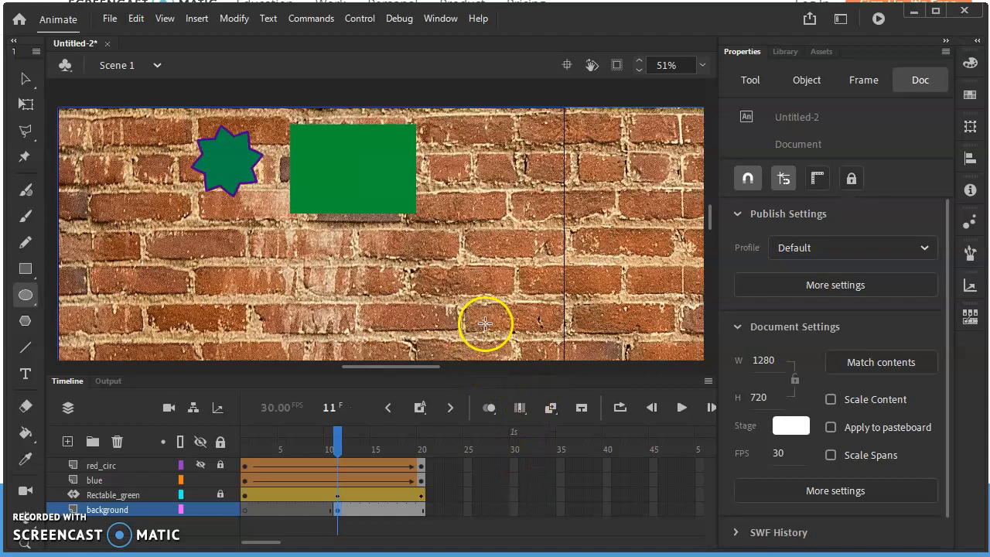
{"action": "scroll", "coordinate": [482, 290], "scroll_direction": "down", "scroll_amount": 3}
{"action": "scroll", "coordinate": [483, 285], "scroll_direction": "down", "scroll_amount": 1}
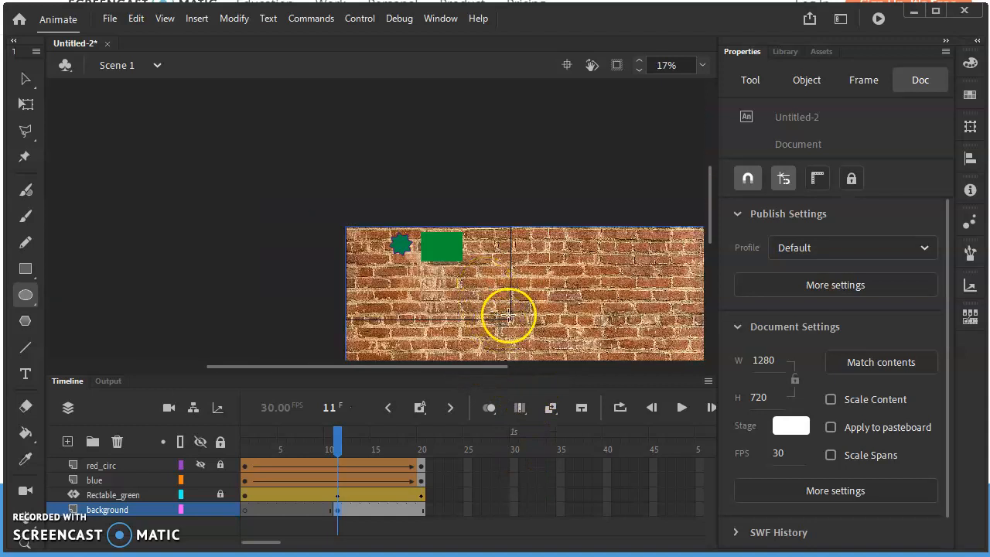
{"action": "left_click_drag", "start_coordinate": [519, 316], "coordinate": [308, 181]}
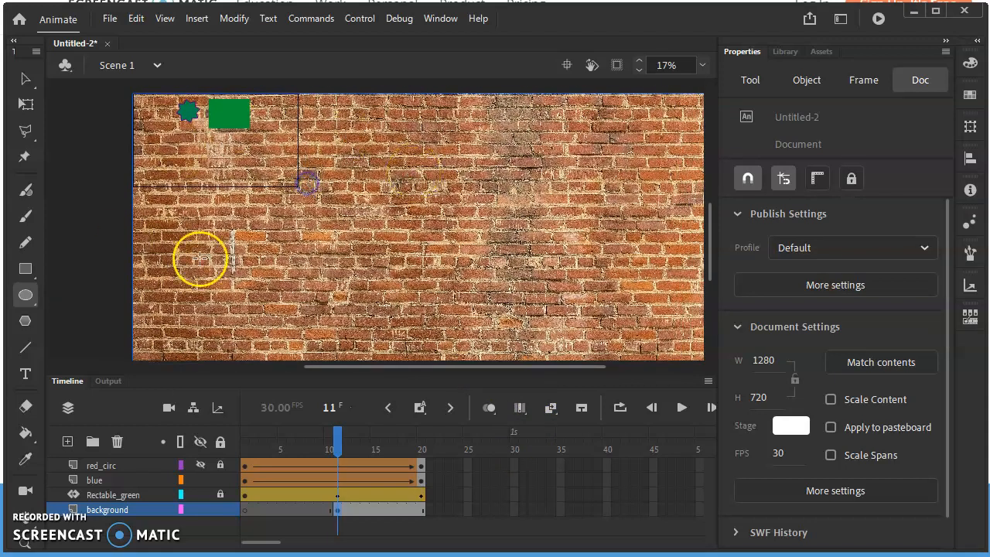
{"action": "left_click", "coordinate": [513, 197]}
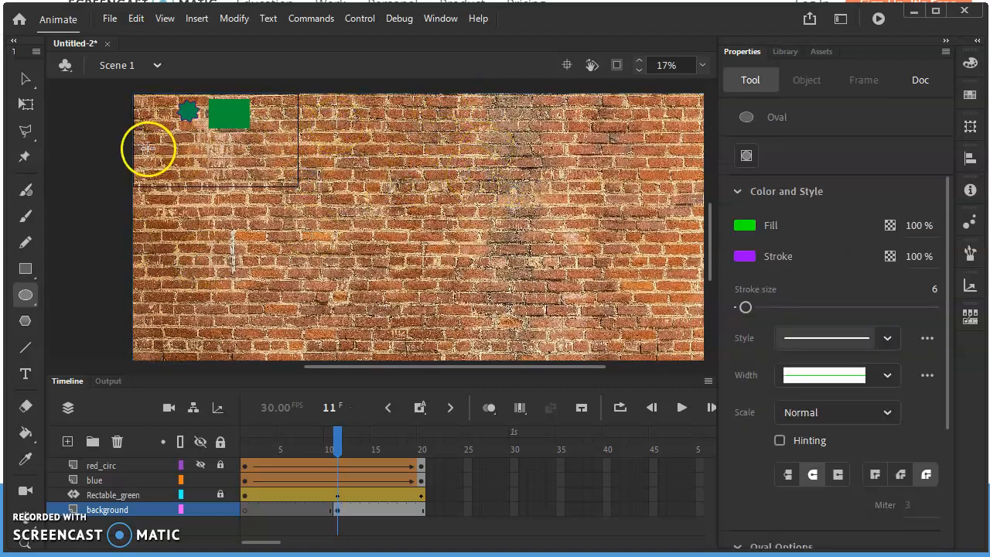
Step: Shrink the brick image on the background layer with Free Transform to about 1831 by 1220 and reposition it over the stage
{"action": "left_click", "coordinate": [25, 104]}
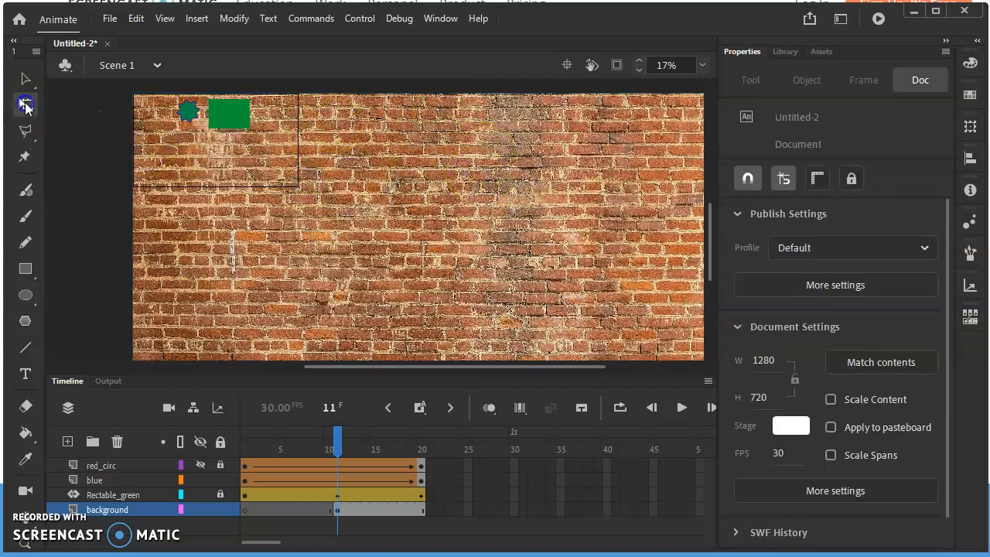
{"action": "left_click", "coordinate": [337, 510]}
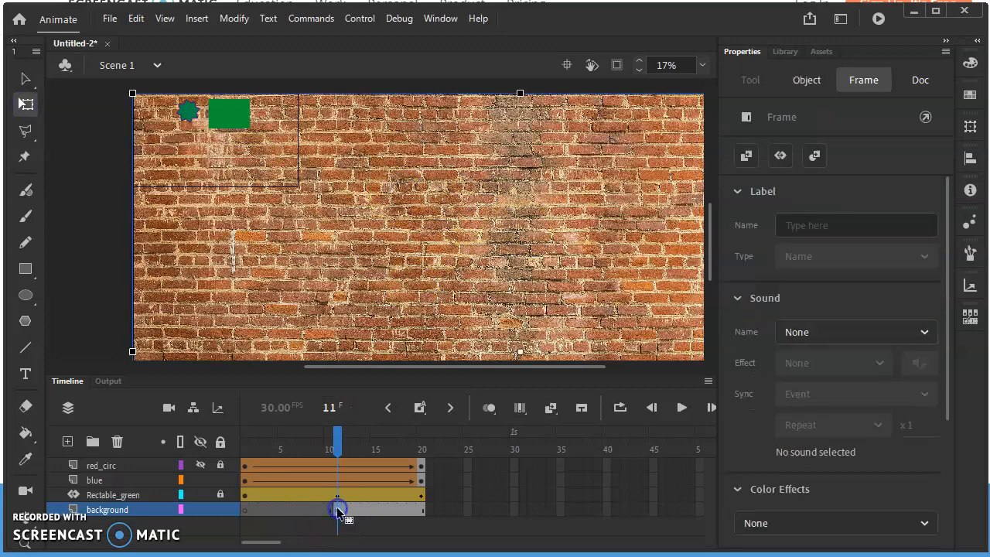
{"action": "left_click", "coordinate": [129, 92]}
{"action": "left_click_drag", "start_coordinate": [131, 94], "coordinate": [331, 271]}
{"action": "left_click", "coordinate": [461, 317]}
{"action": "left_click_drag", "start_coordinate": [461, 317], "coordinate": [164, 130]}
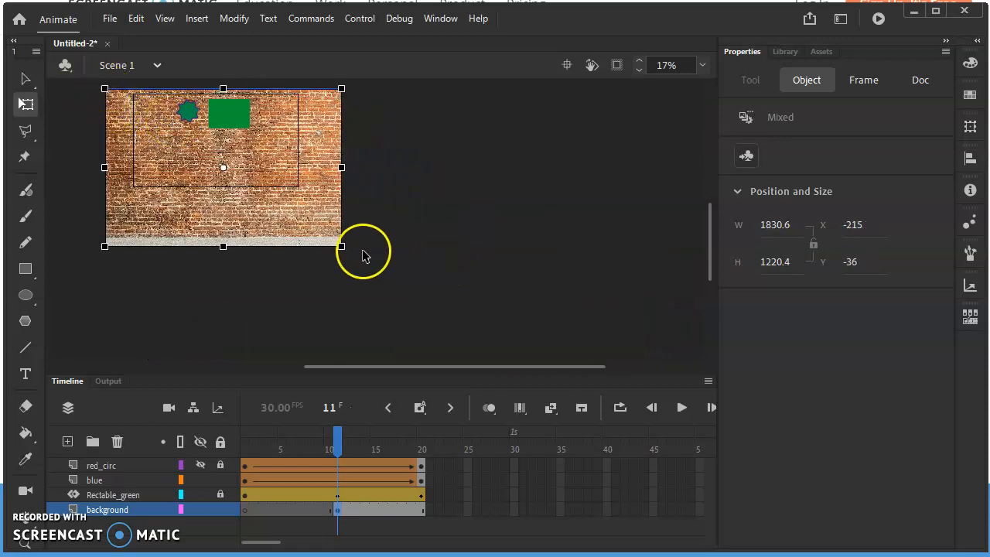
Step: Scale the brick image down further to about 1327 by 885 and nudge it to about X -39, Y -36 to cover the stage
{"action": "left_click_drag", "start_coordinate": [341, 249], "coordinate": [325, 225]}
{"action": "left_click_drag", "start_coordinate": [261, 203], "coordinate": [246, 180]}
{"action": "key", "text": "Right"}
{"action": "key", "text": "Right"}
{"action": "key", "text": "Right"}
{"action": "key", "text": "Right"}
{"action": "key", "text": "Right"}
{"action": "key", "text": "Right"}
{"action": "key", "text": "Right"}
{"action": "key", "text": "Right"}
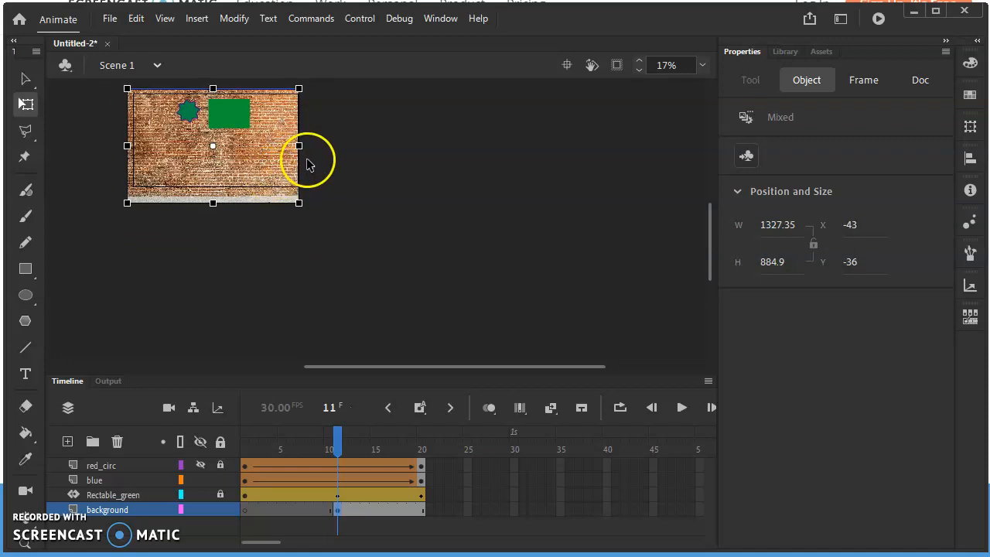
{"action": "scroll", "coordinate": [352, 145], "scroll_direction": "up", "scroll_amount": 5}
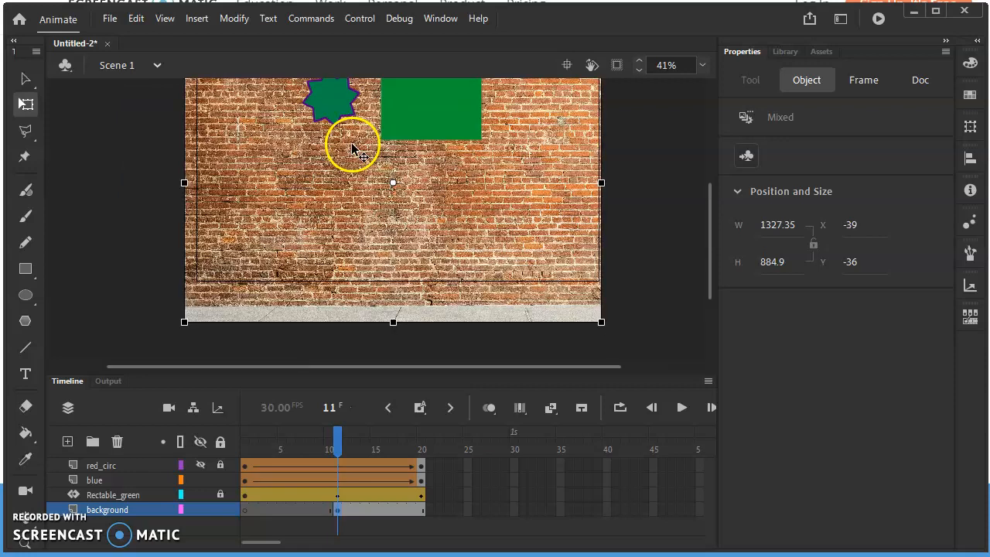
{"action": "left_click_drag", "start_coordinate": [712, 244], "coordinate": [709, 216]}
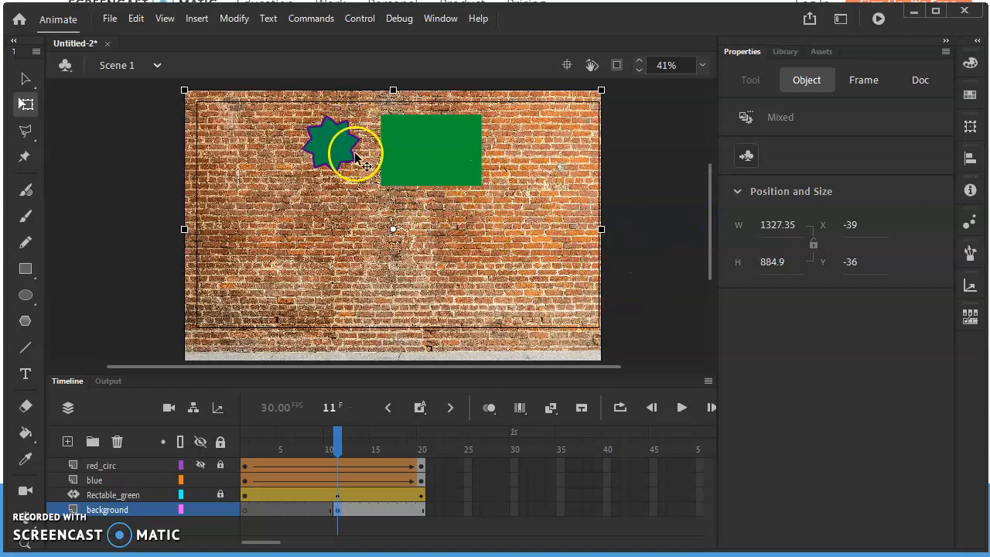
Step: Move the brick image's keyframe on the background layer from frame 11 to frame 1
{"action": "left_click_drag", "start_coordinate": [336, 441], "coordinate": [309, 442]}
{"action": "left_click", "coordinate": [243, 511]}
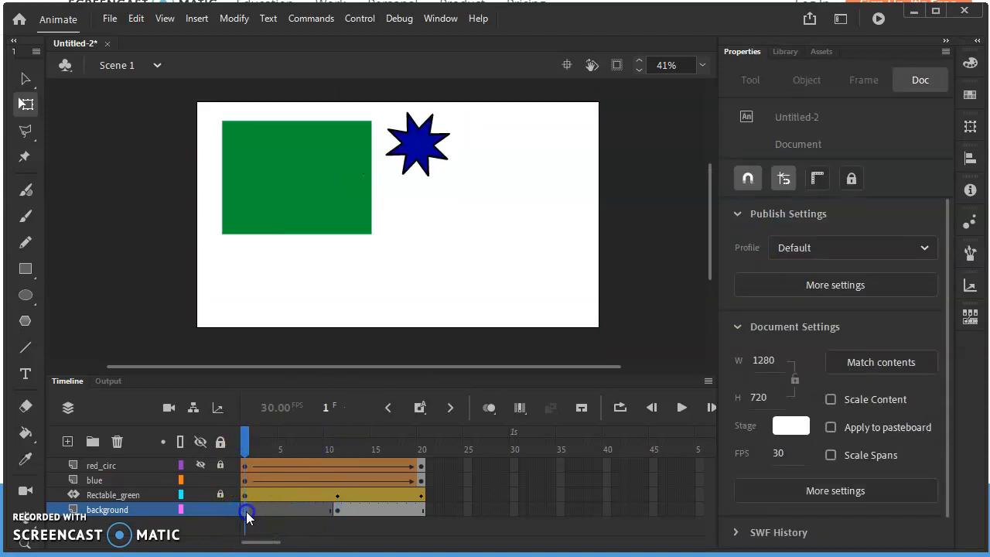
{"action": "left_click", "coordinate": [262, 510]}
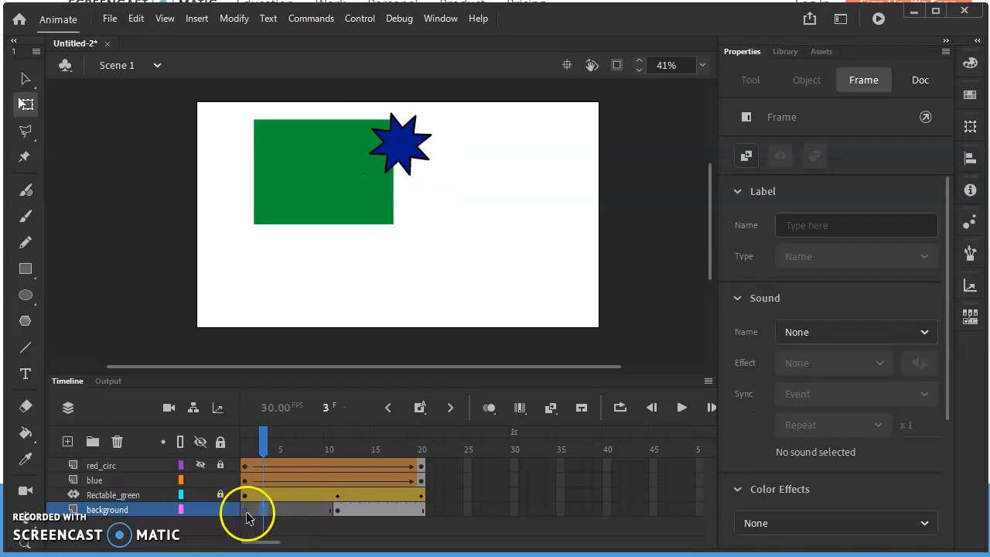
{"action": "left_click", "coordinate": [245, 511]}
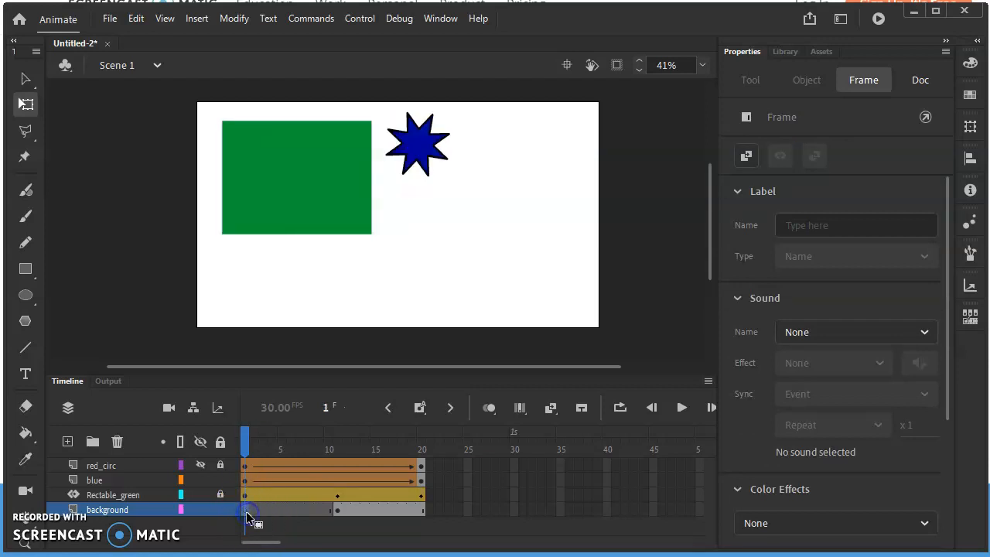
{"action": "left_click", "coordinate": [336, 510]}
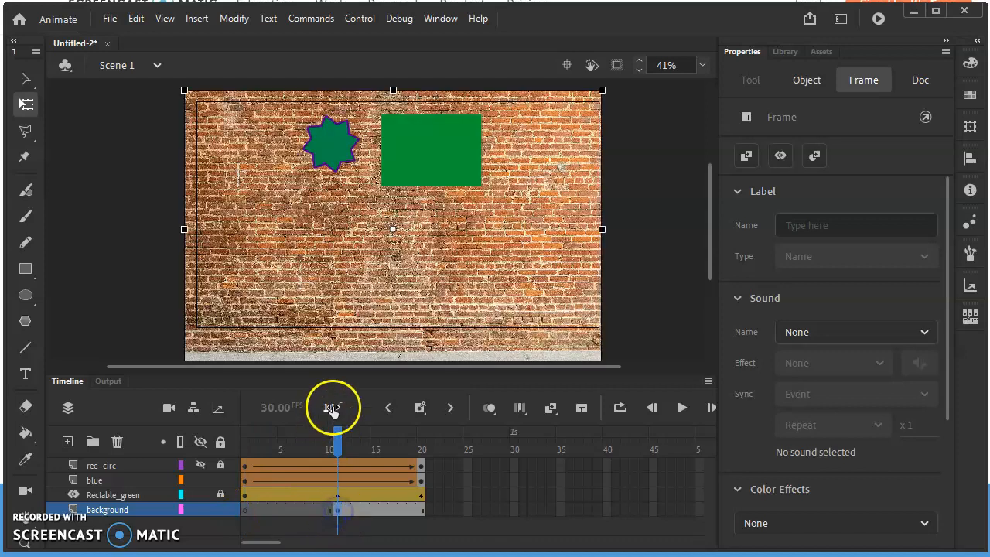
{"action": "left_click", "coordinate": [309, 511]}
{"action": "left_click", "coordinate": [338, 510]}
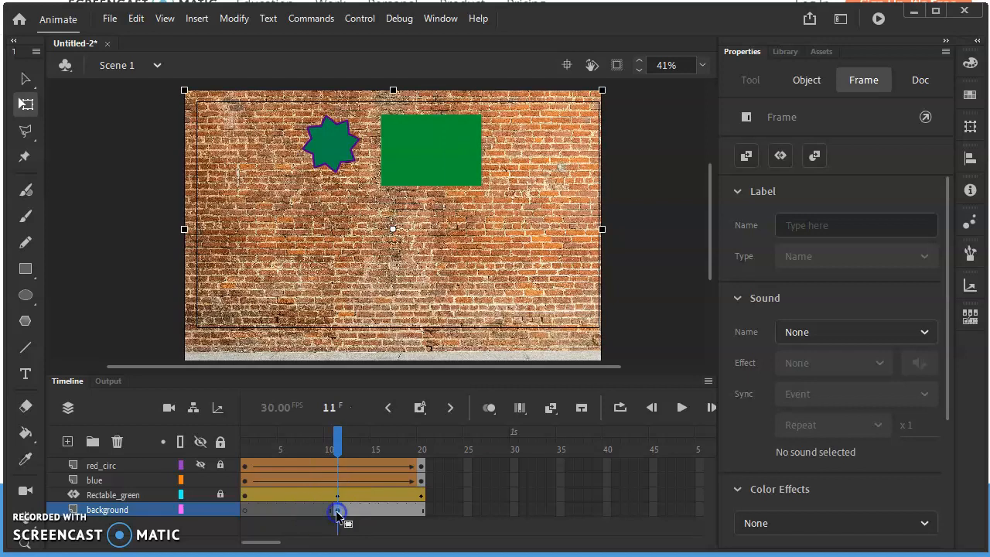
{"action": "left_click_drag", "start_coordinate": [238, 513], "coordinate": [242, 513]}
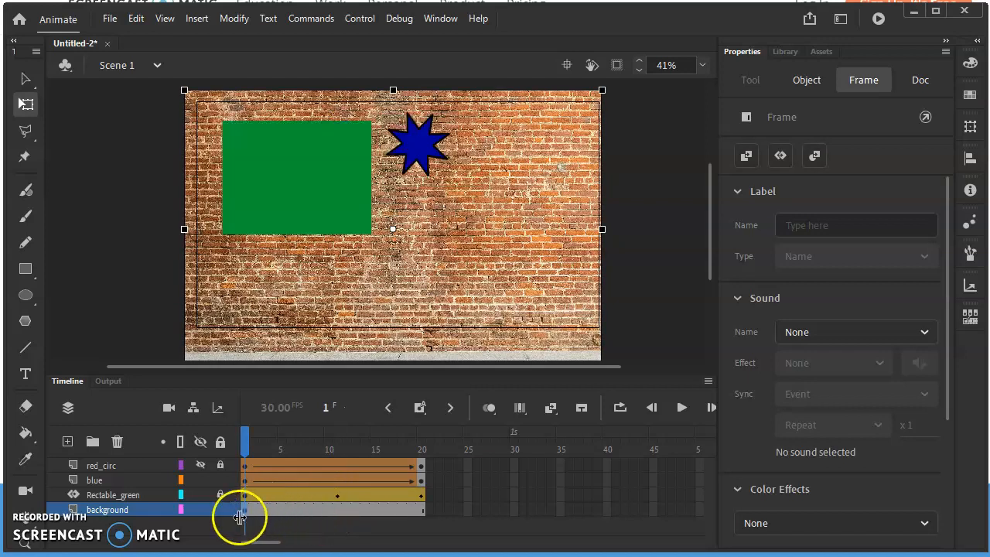
Step: Scrub the animation from frame 1 to frame 20 and unhide the red_circ layer
{"action": "left_click_drag", "start_coordinate": [246, 448], "coordinate": [426, 464]}
{"action": "left_click", "coordinate": [201, 467]}
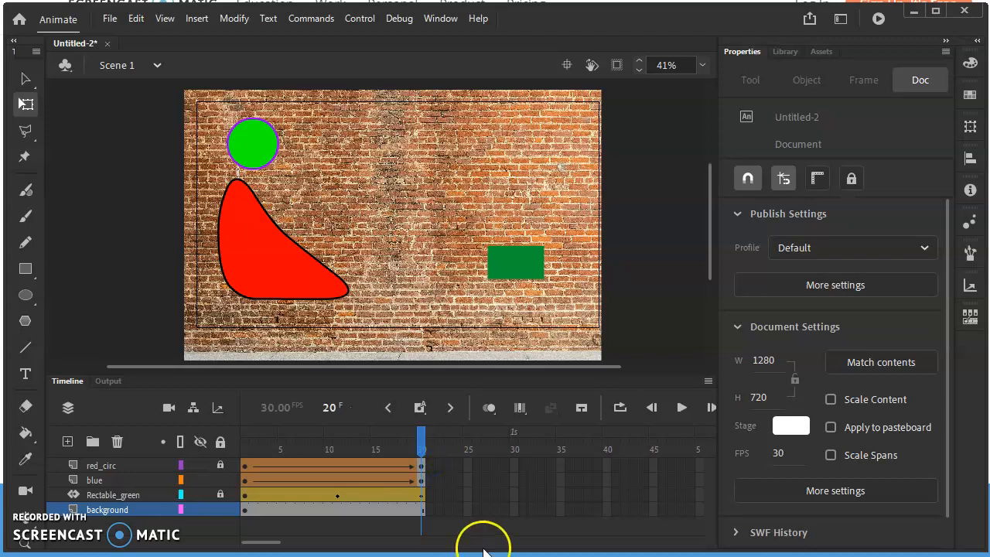
Step: Lock the background layer and draw thin green freehand Classic Brush lines at frame 20 on a new layer directly above it
{"action": "left_click", "coordinate": [27, 218]}
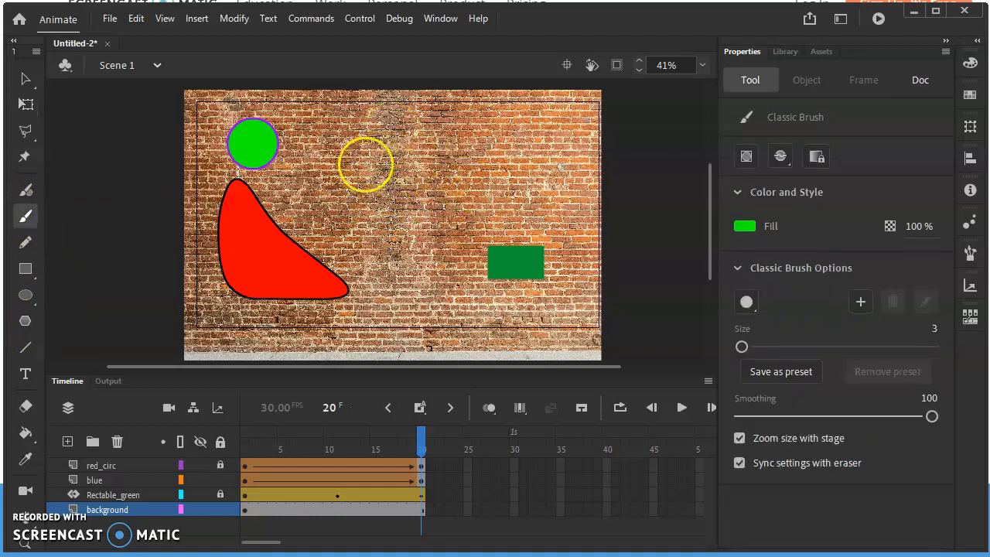
{"action": "left_click", "coordinate": [220, 510]}
{"action": "left_click", "coordinate": [67, 442]}
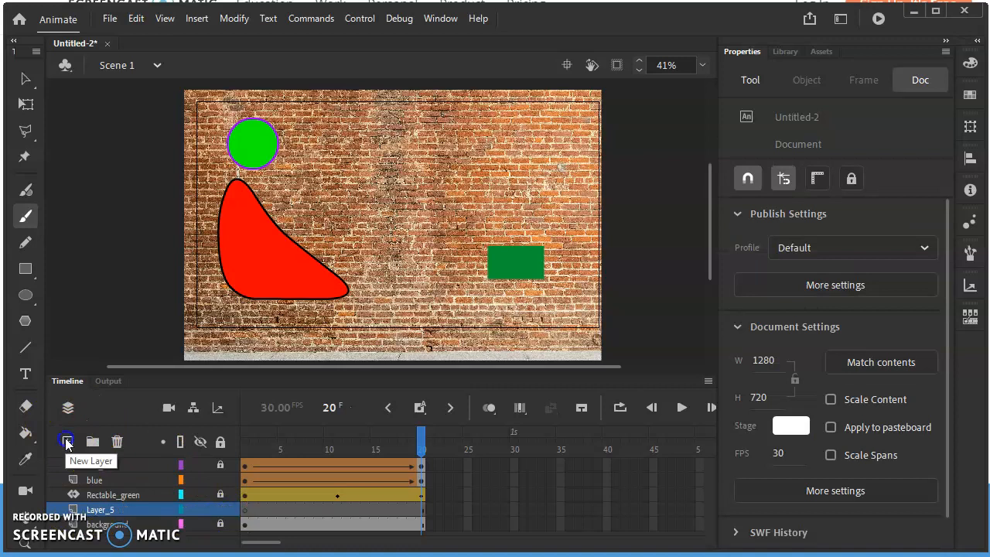
{"action": "left_click", "coordinate": [102, 509]}
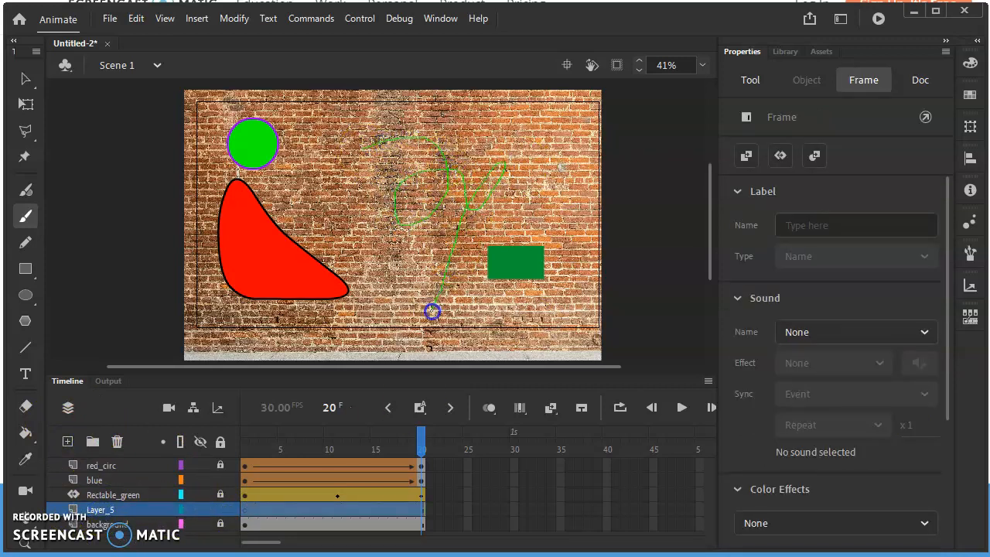
{"action": "left_click_drag", "start_coordinate": [442, 226], "coordinate": [471, 201]}
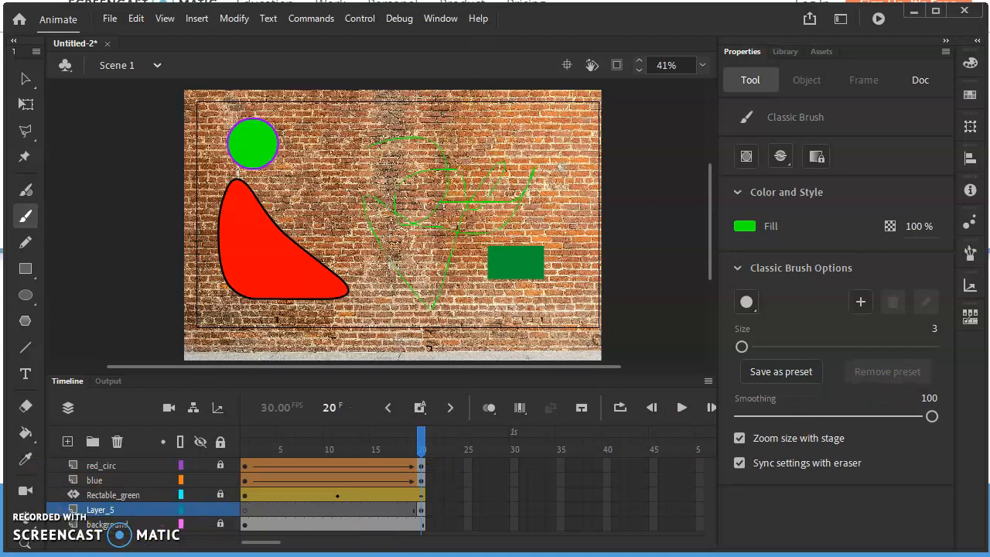
Step: Play the timeline, run Test Scene to preview the animation, and close the preview
{"action": "left_click", "coordinate": [310, 22]}
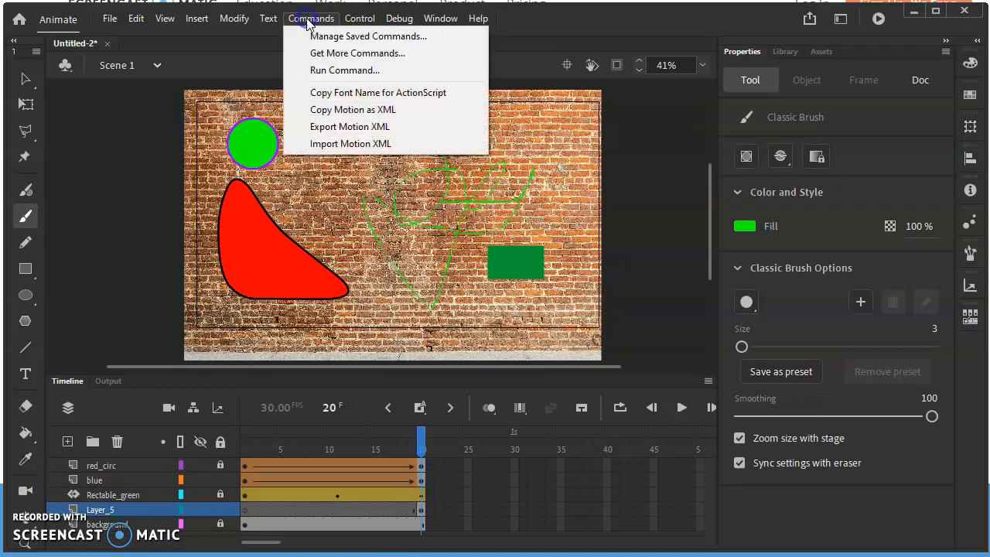
{"action": "mouse_move", "coordinate": [353, 21]}
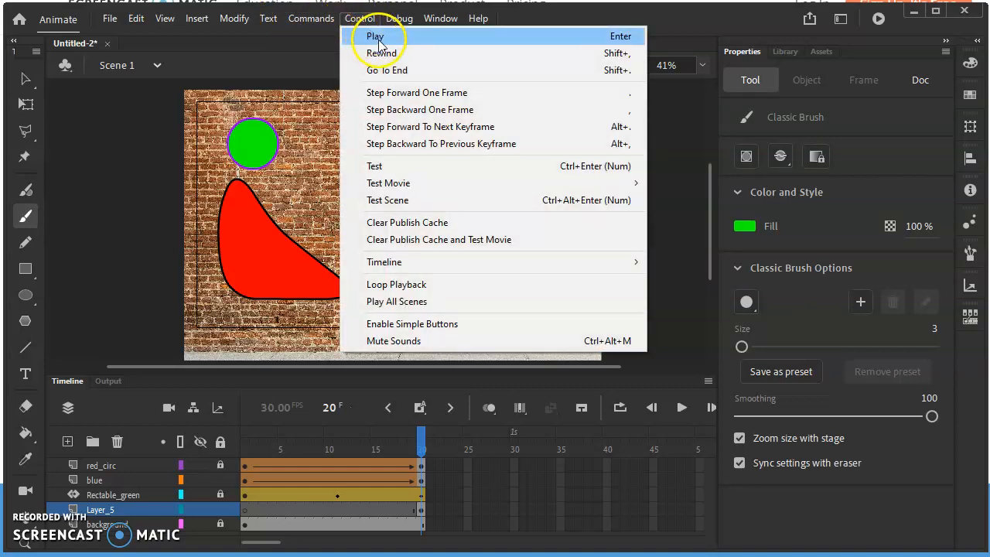
{"action": "left_click", "coordinate": [382, 38]}
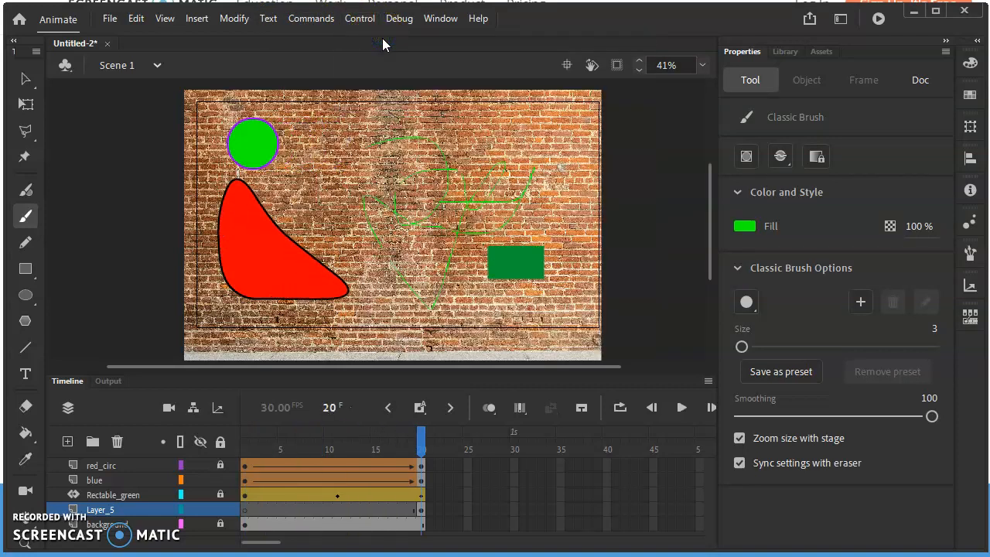
{"action": "left_click", "coordinate": [368, 19]}
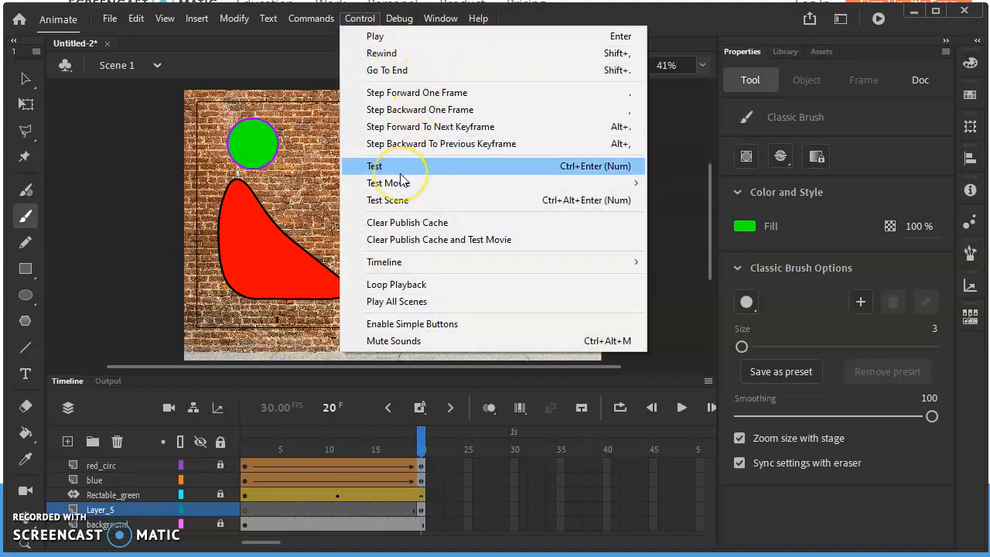
{"action": "left_click", "coordinate": [422, 204]}
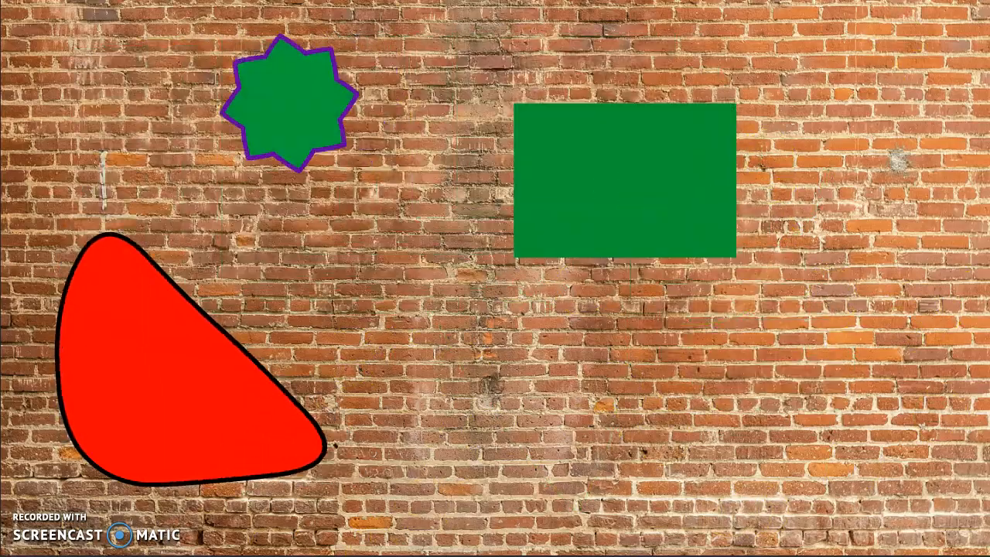
{"action": "left_click", "coordinate": [977, 2]}
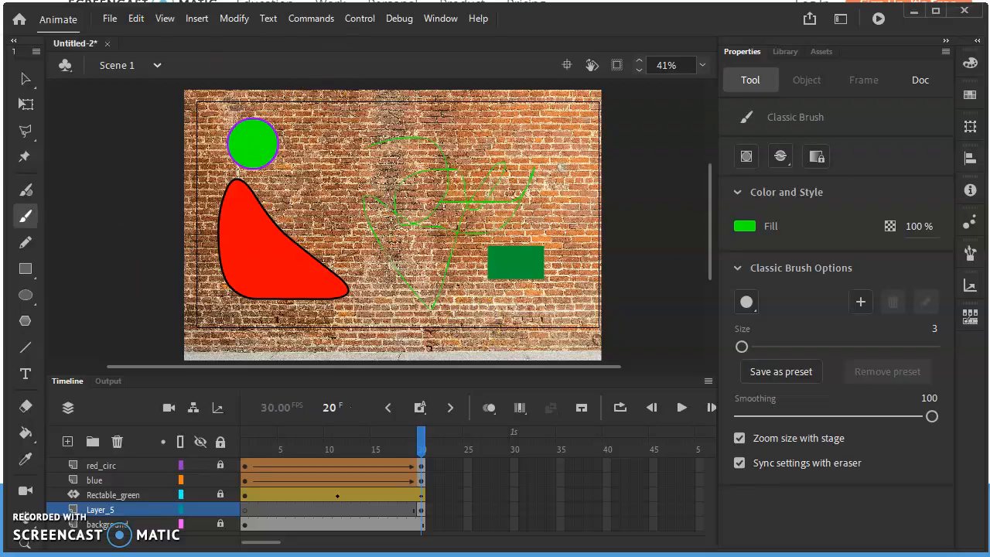
Step: Open the Test Movie options for previewing the animation in a browser
{"action": "left_click", "coordinate": [358, 19]}
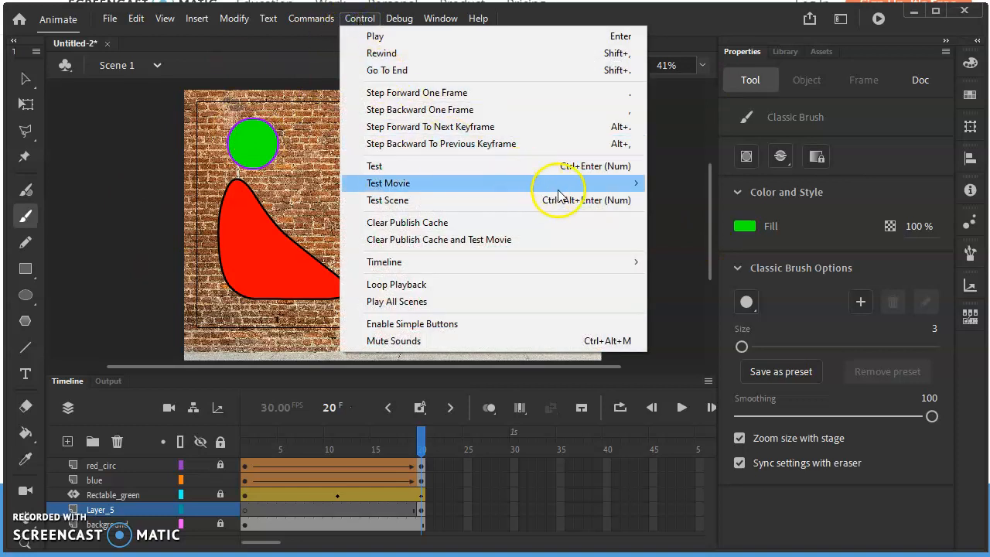
{"action": "mouse_move", "coordinate": [634, 184]}
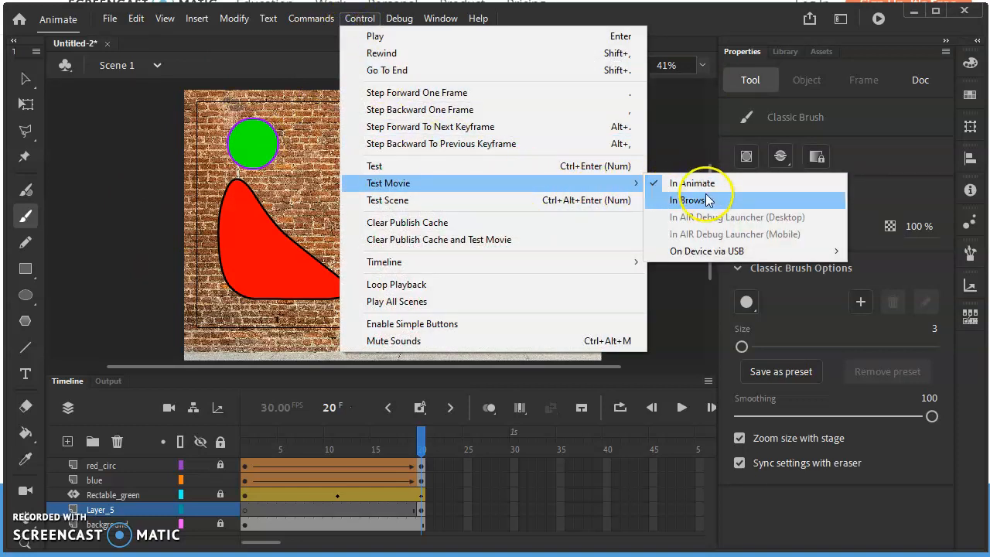